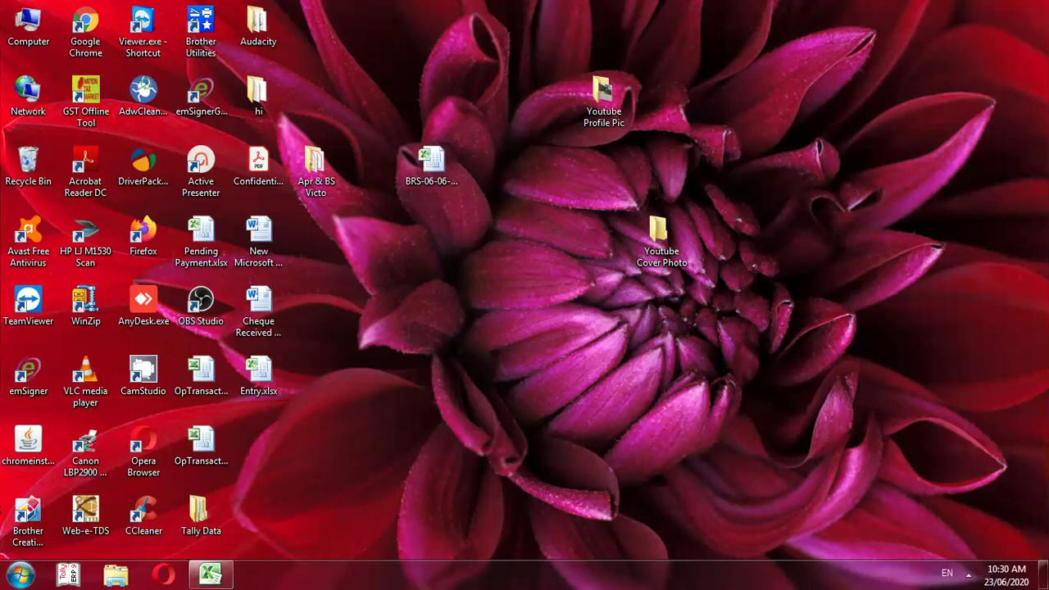
Open the Entry.xlsx workbook from the desktop and examine the Purchase Entry table.
double_click(276, 376)
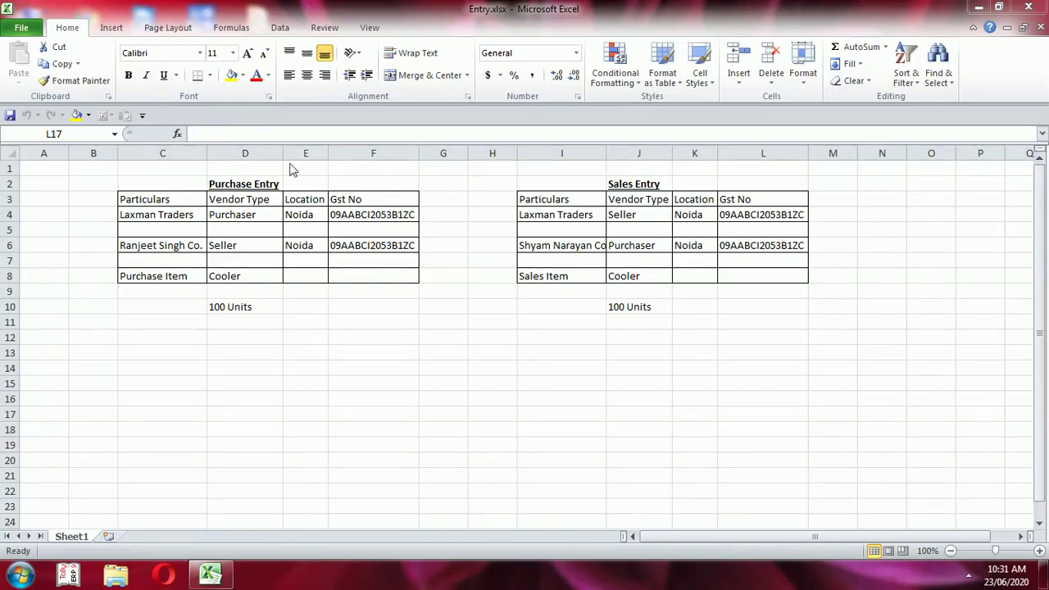
left_click(251, 178)
key("Left")
key("Left")
key("Left")
key("Left")
key("Left")
key("Left")
key("Left")
key("Left")
key("Left")
key("Left")
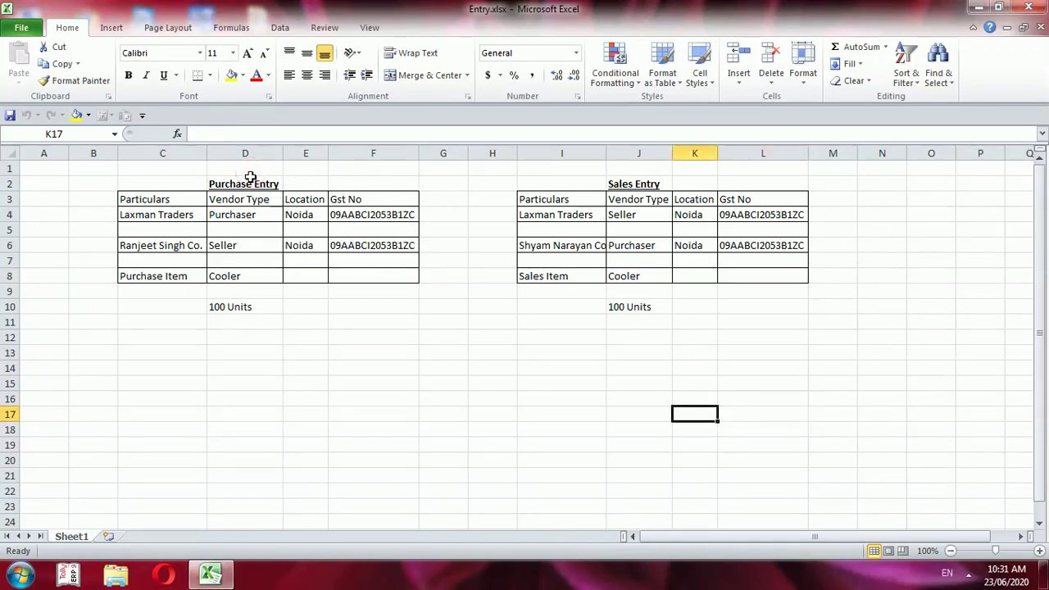
key("Up")
key("Up")
key("Up")
key("Up")
key("Up")
key("Up")
key("Up")
key("Up")
key("Up")
key("Up")
key("Up")
key("Up")
key("Up")
key("Up")
key("Up")
key("Up")
key("Down")
key("Down")
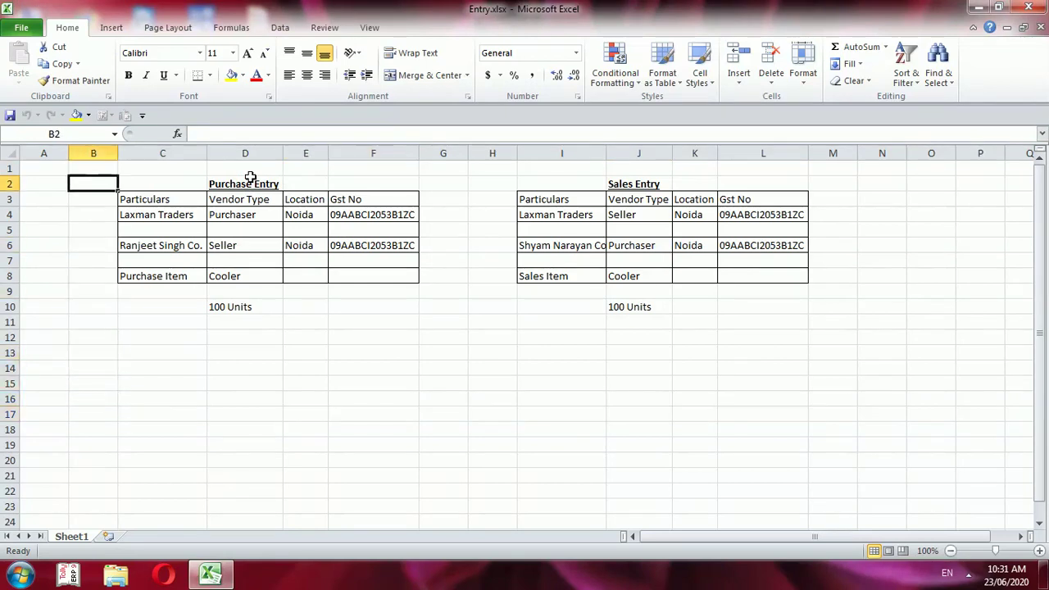
key("Right")
key("Right")
key("Left")
key("Right")
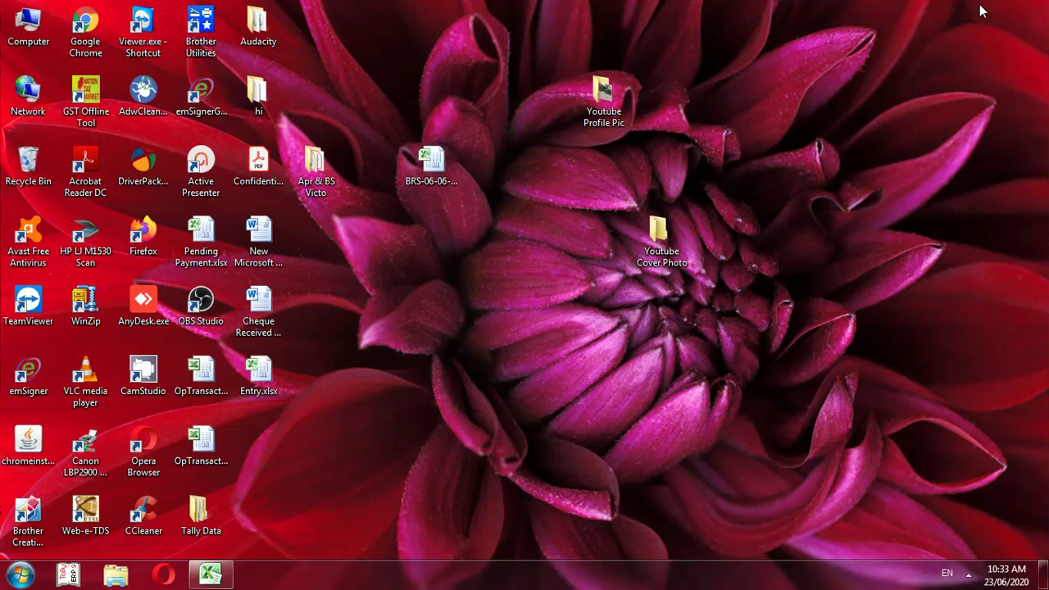
Launch Tally.ERP 9 and load the company Laxman Traders.
left_click(79, 577)
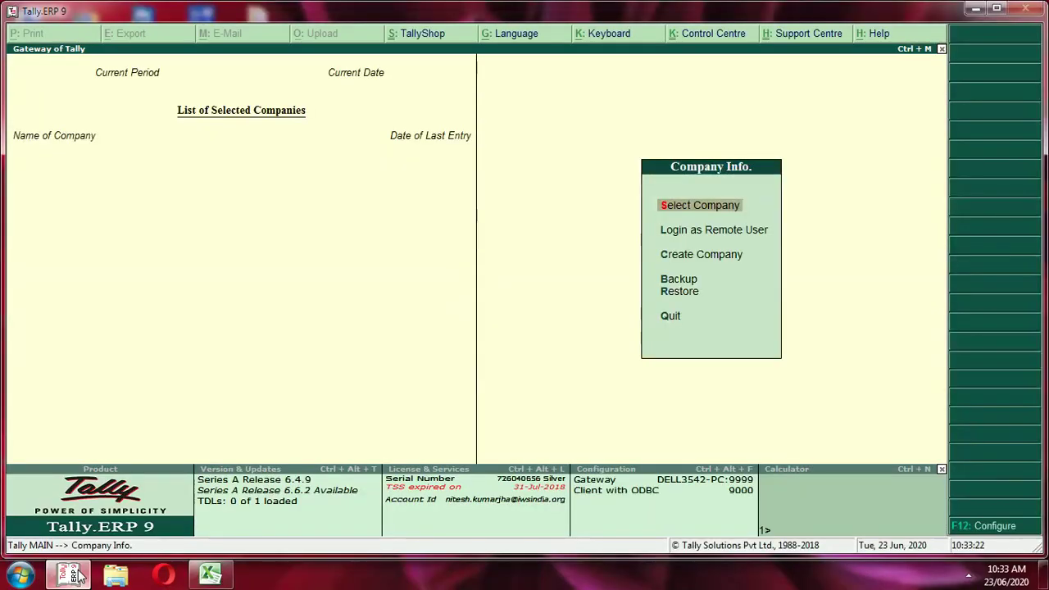
key("Return")
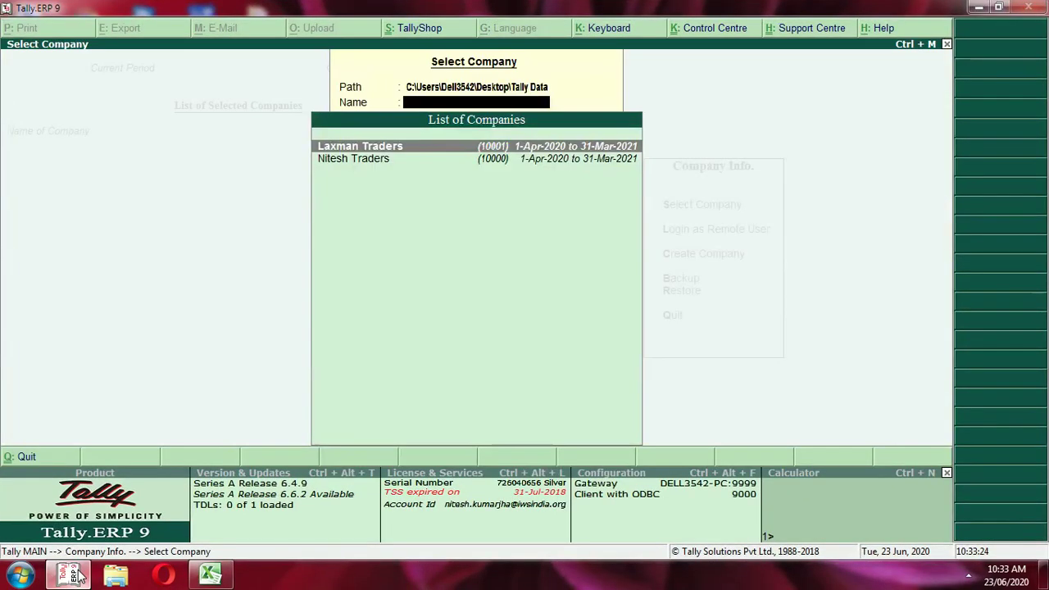
key("Down")
key("Up")
key("Return")
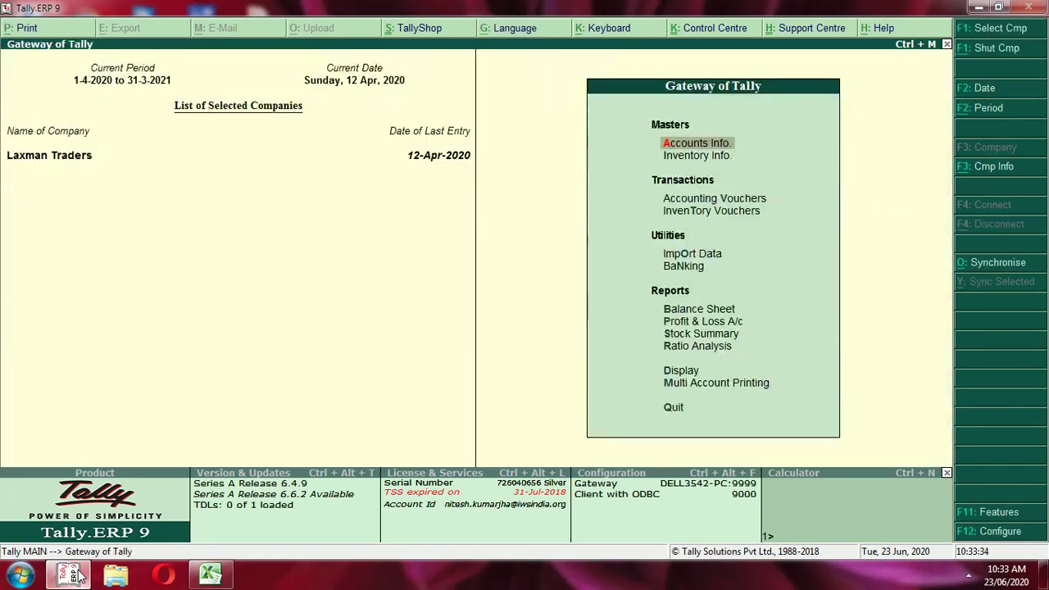
key("Escape")
key("n")
key("Down")
key("Down")
key("Down")
key("Up")
key("Up")
key("Up")
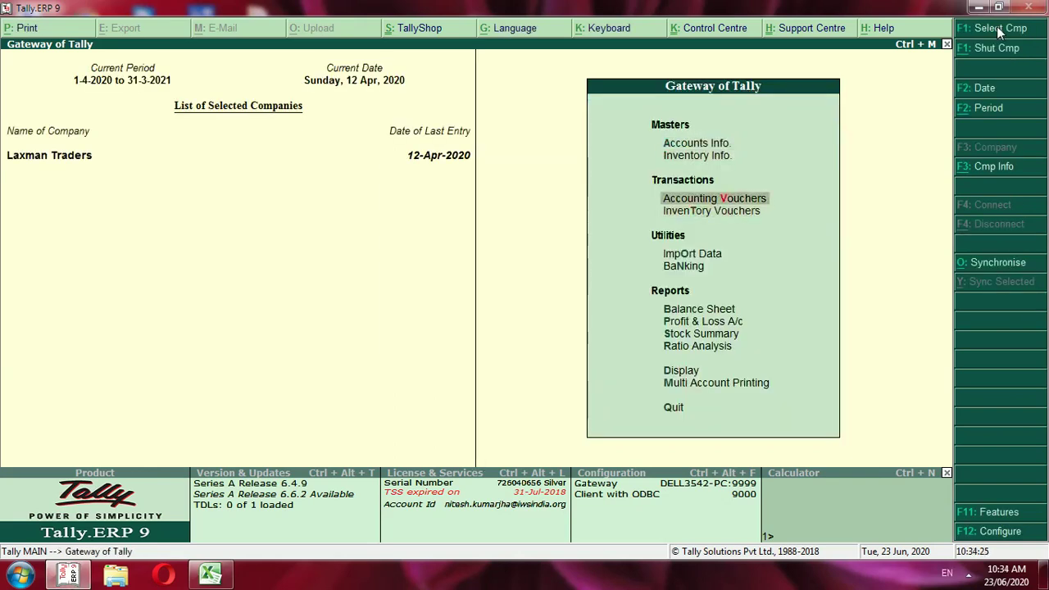
key("Down")
key("Down")
key("Down")
key("Up")
key("Up")
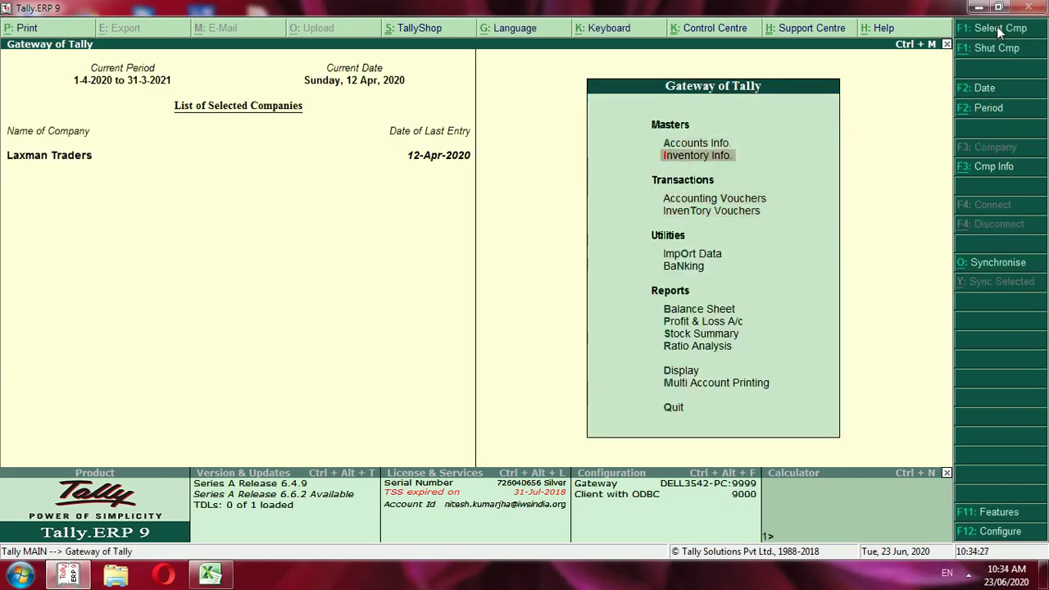
Open Accounting Vouchers to create a Purchase voucher and set the voucher date to 23-06-2020.
key("Down")
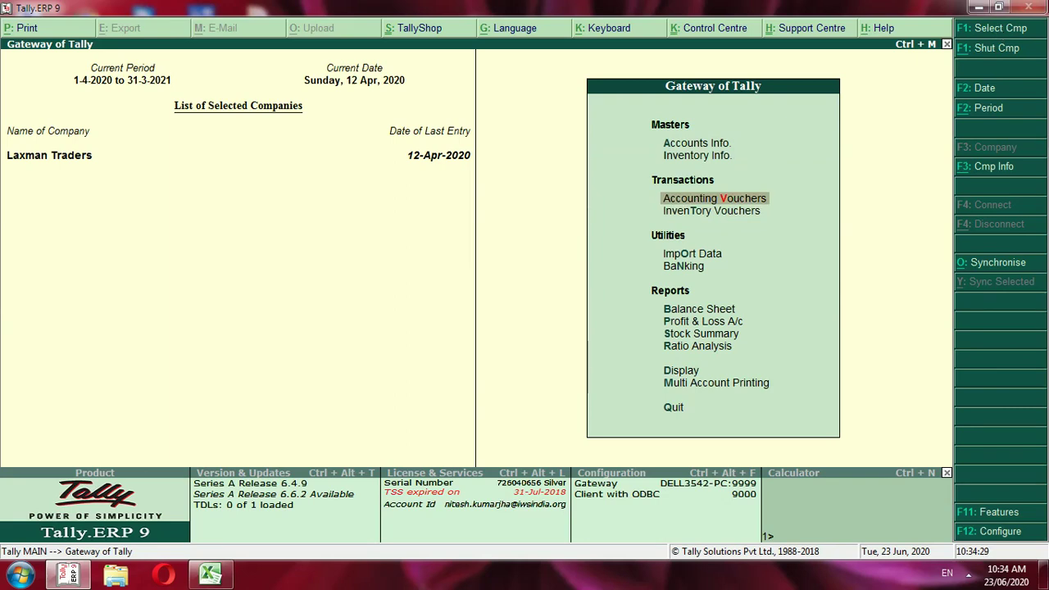
left_click(783, 177)
key("Return")
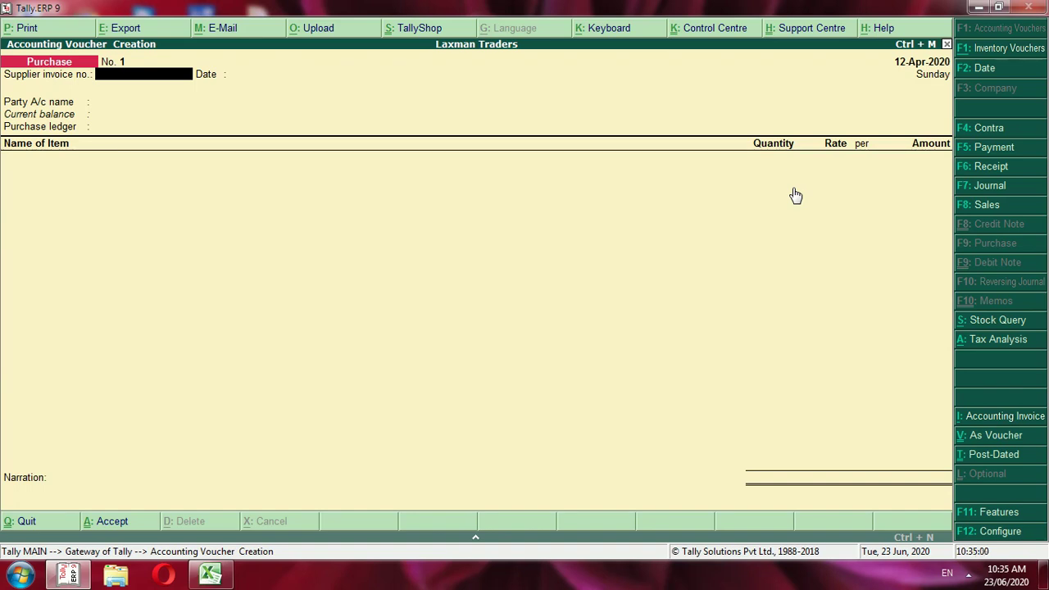
key("F2")
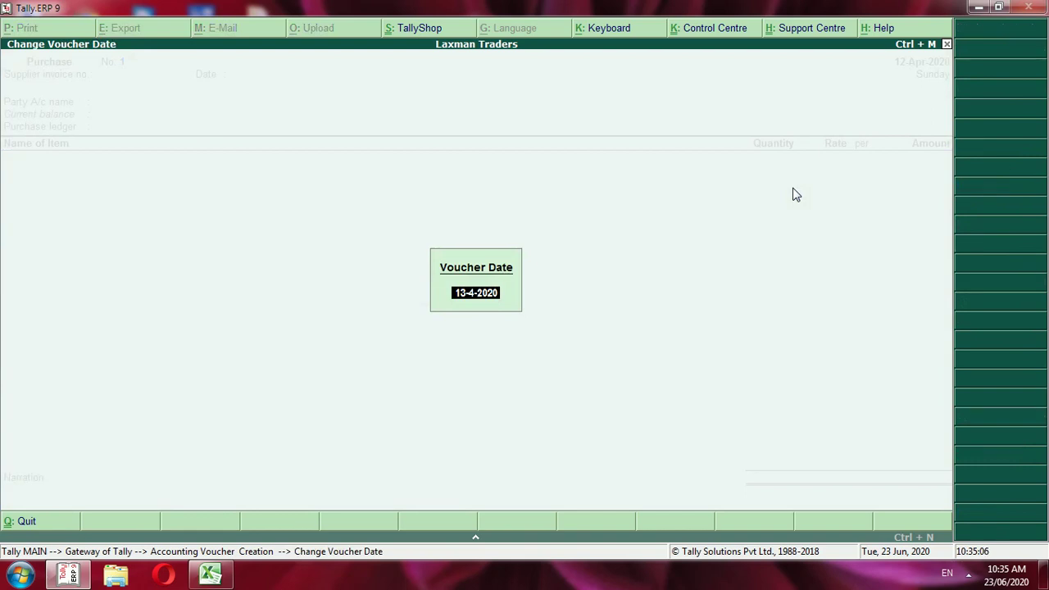
type("23 06 2020")
key("Return")
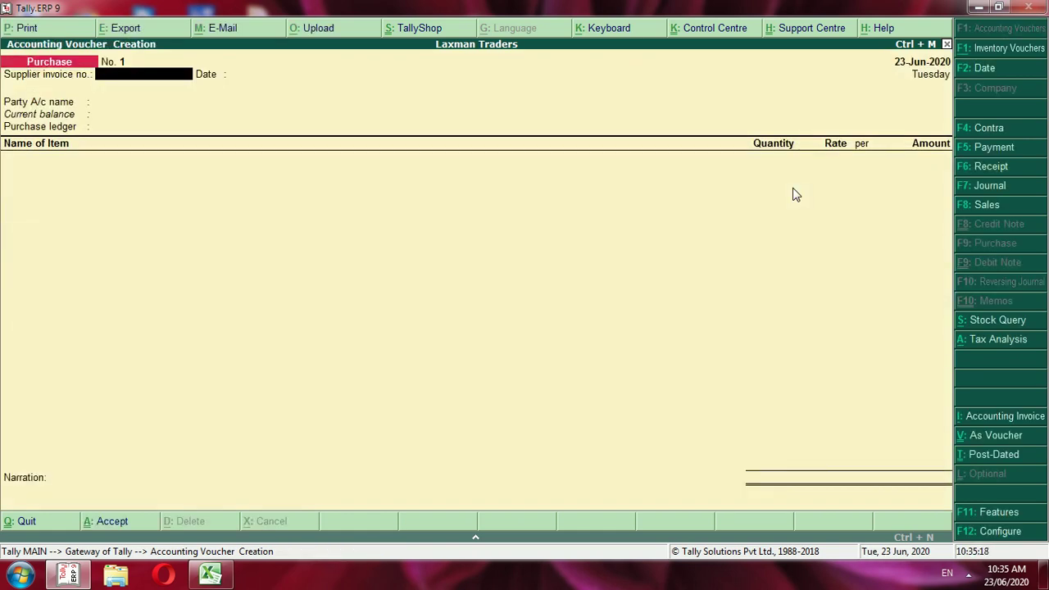
Enter 121 as the supplier invoice number and accept 23-Jun-2020 as the invoice date.
type("121")
key("Return")
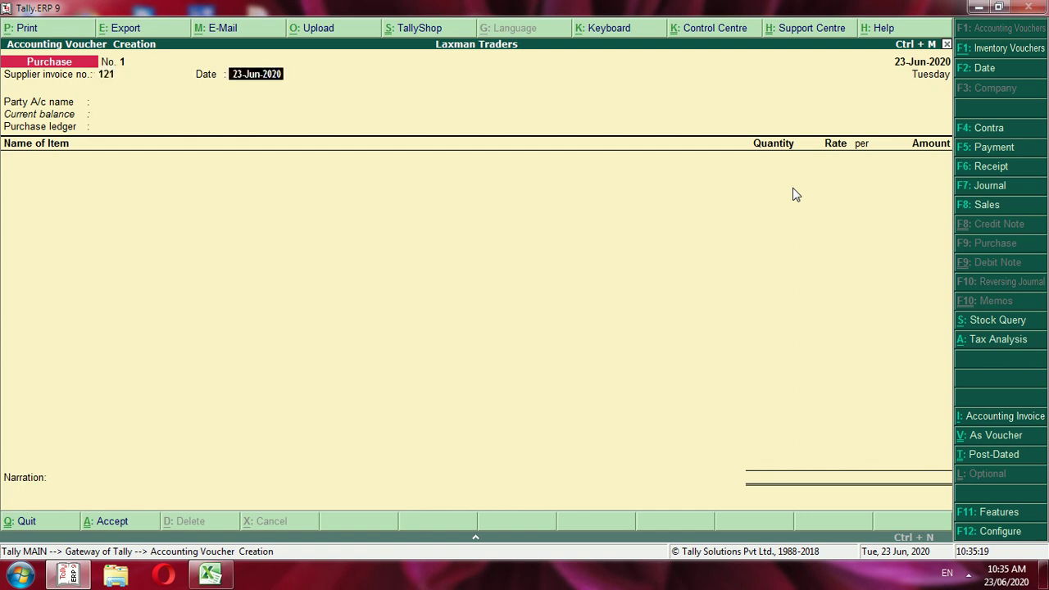
key("Return")
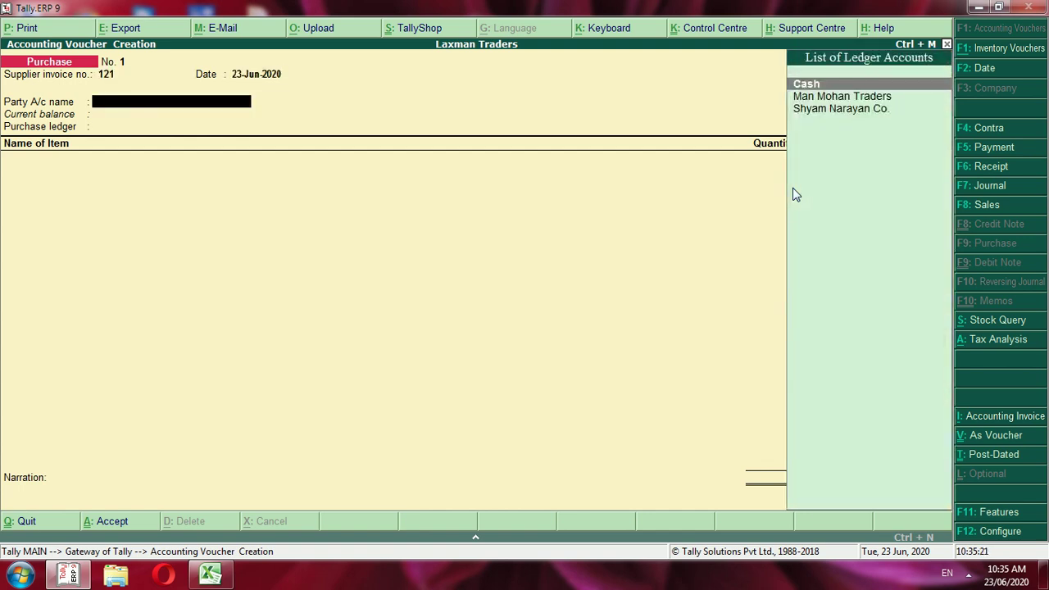
Look up the purchase seller's name in the Excel Entry.xlsx sheet and compare it with the party ledgers listed in Tally.
key("Down")
key("Down")
key("Down")
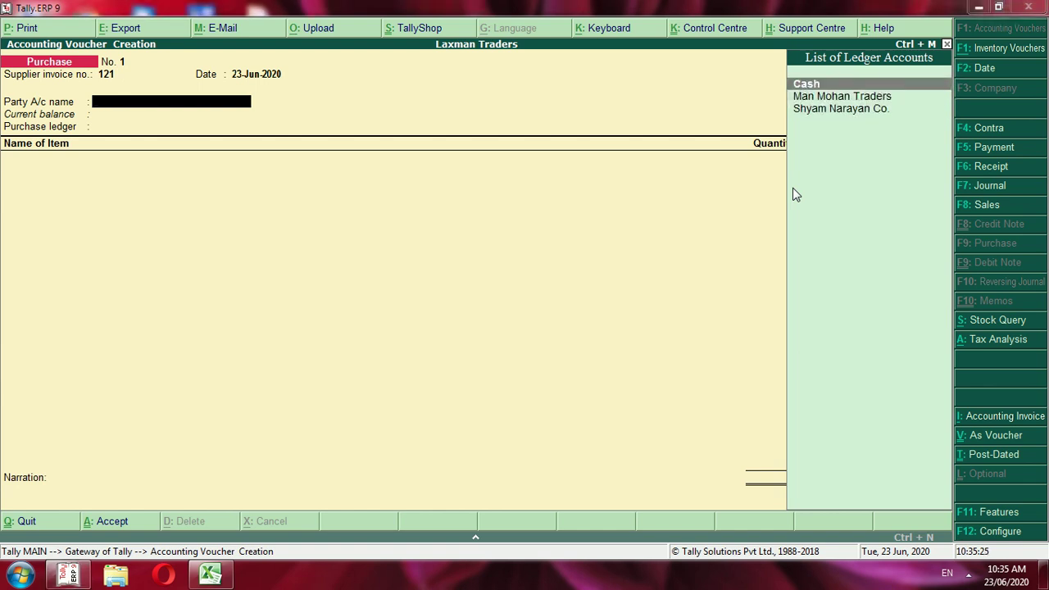
key("alt+Tab")
key("Left")
key("Up")
key("Up")
key("Up")
key("ctrl+Up")
key("Left")
key("Left")
key("Up")
key("Up")
key("Up")
key("Up")
key("Right")
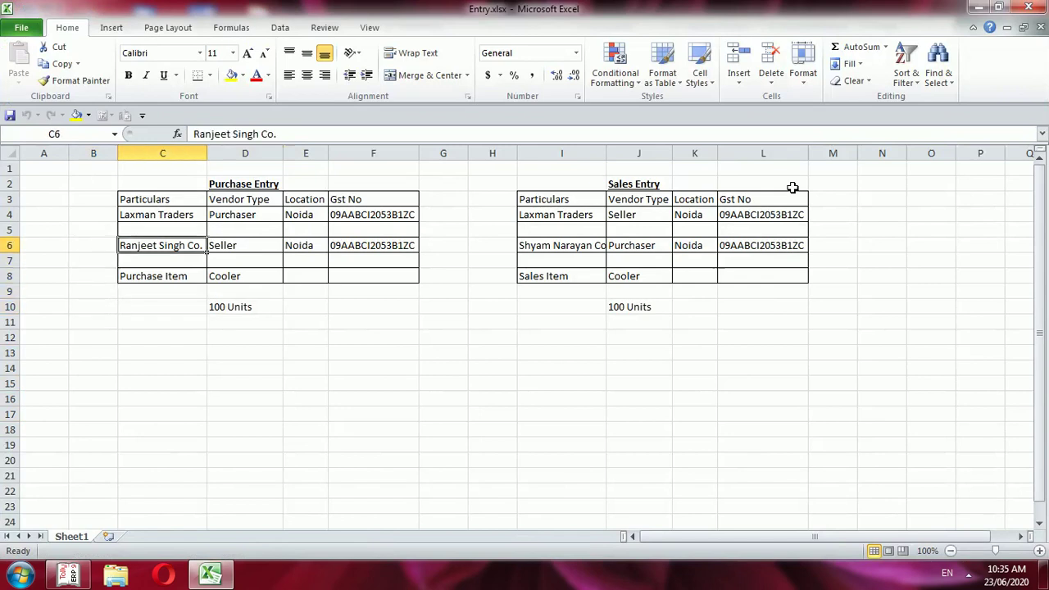
key("alt+Tab")
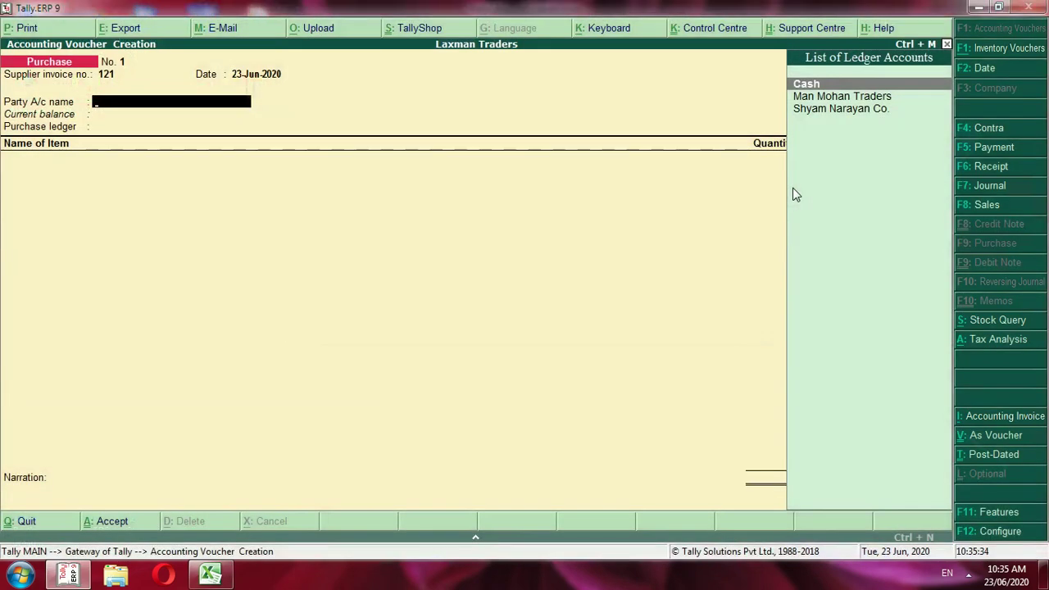
key("Down")
key("Down")
key("Up")
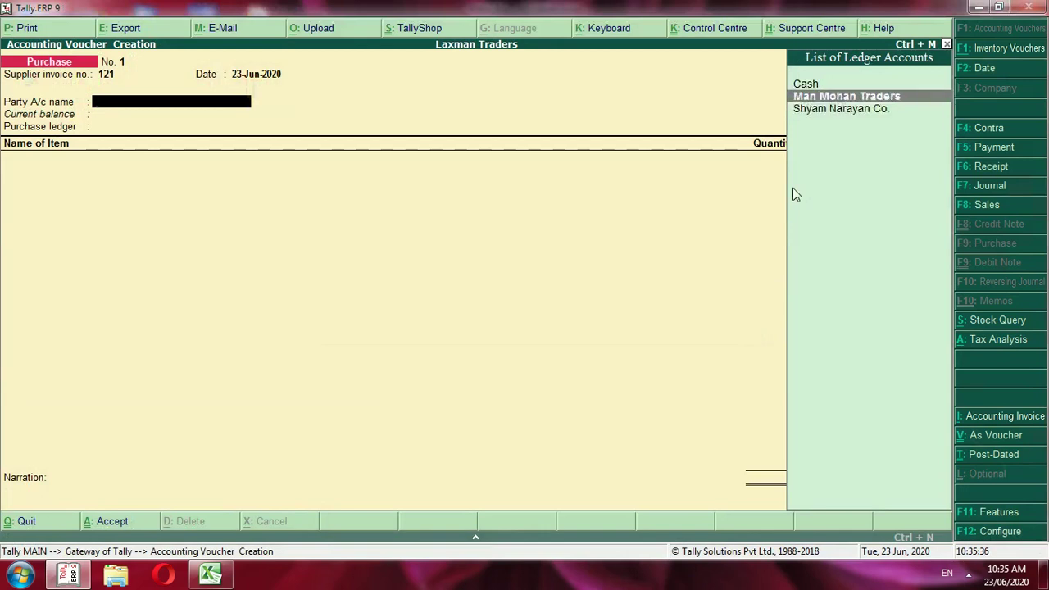
Create a new party ledger named Ranjeet Singh Co from the voucher, leaving the alias blank.
key("alt+c")
key("alt+Tab")
type("Ranjeet Sing")
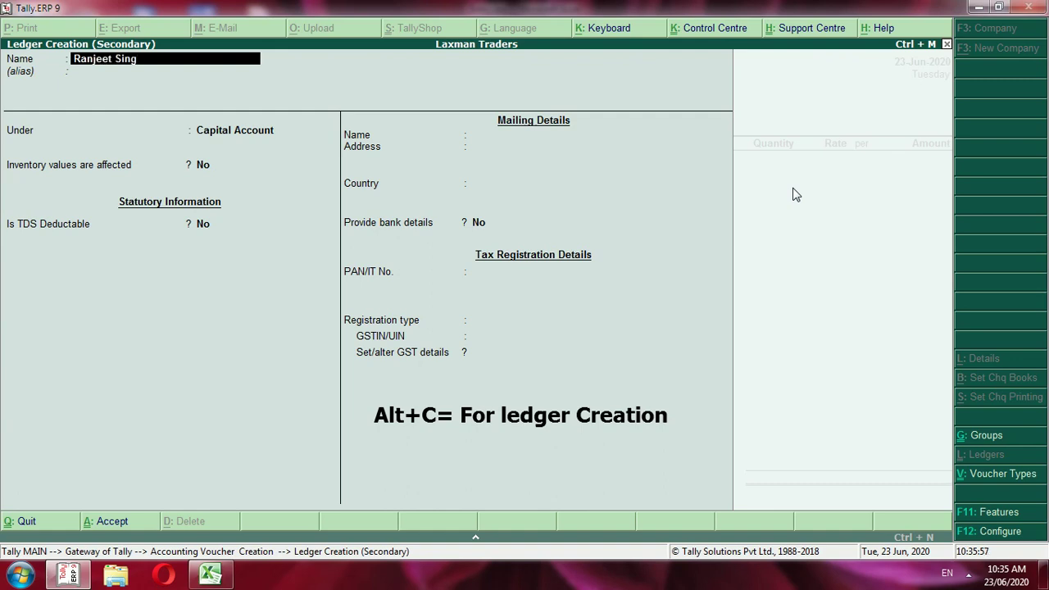
type("h Co")
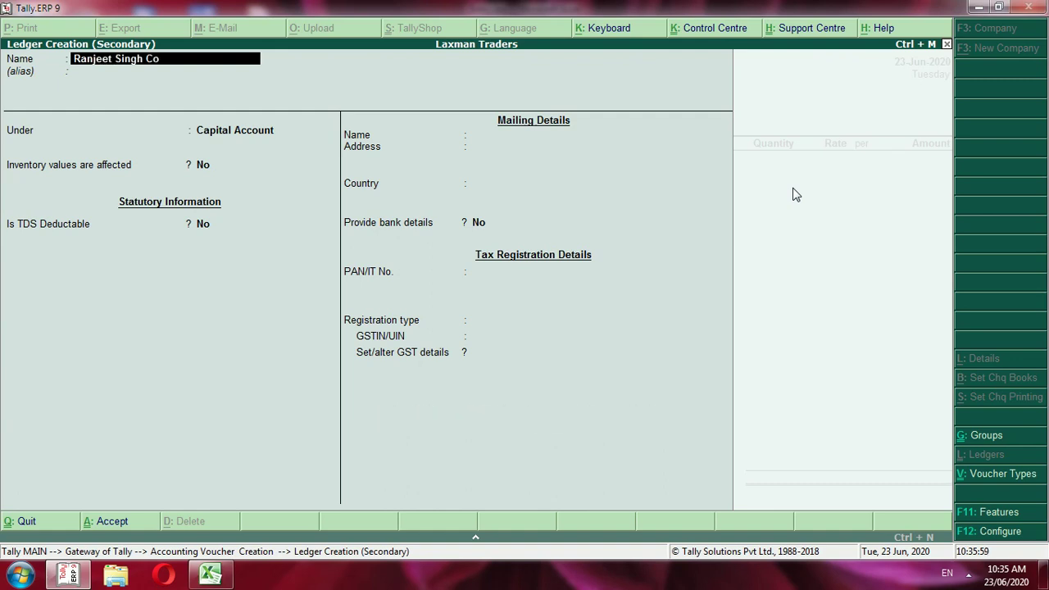
key("Return")
key("Return")
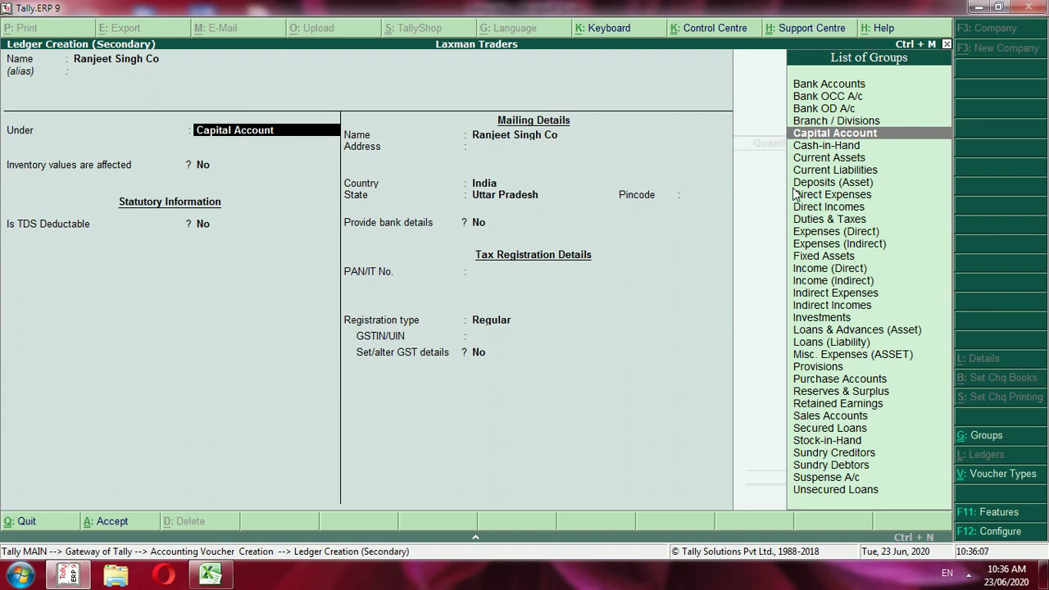
Place the ledger under Sundry Creditors, keeping bill-by-bill balances at Yes and accepting the default credit, inventory and TDS settings.
type("Su")
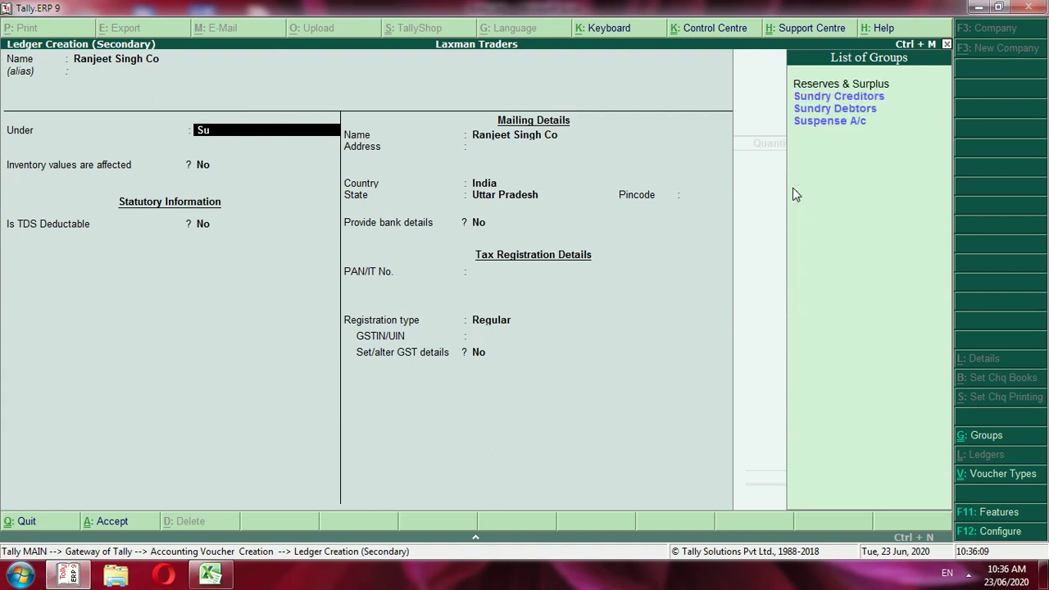
type("ndry")
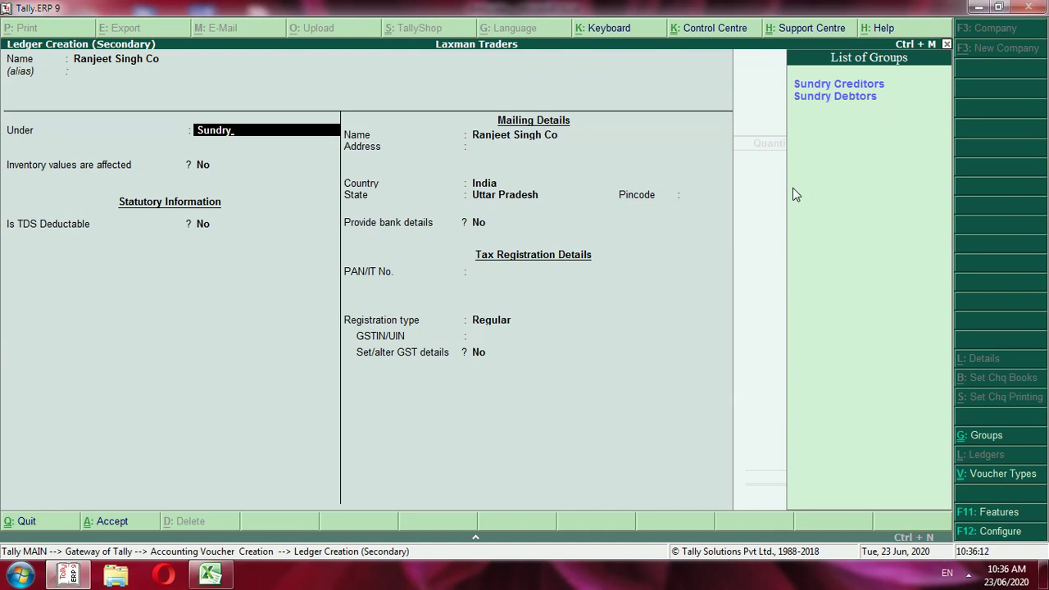
key("Down")
key("Return")
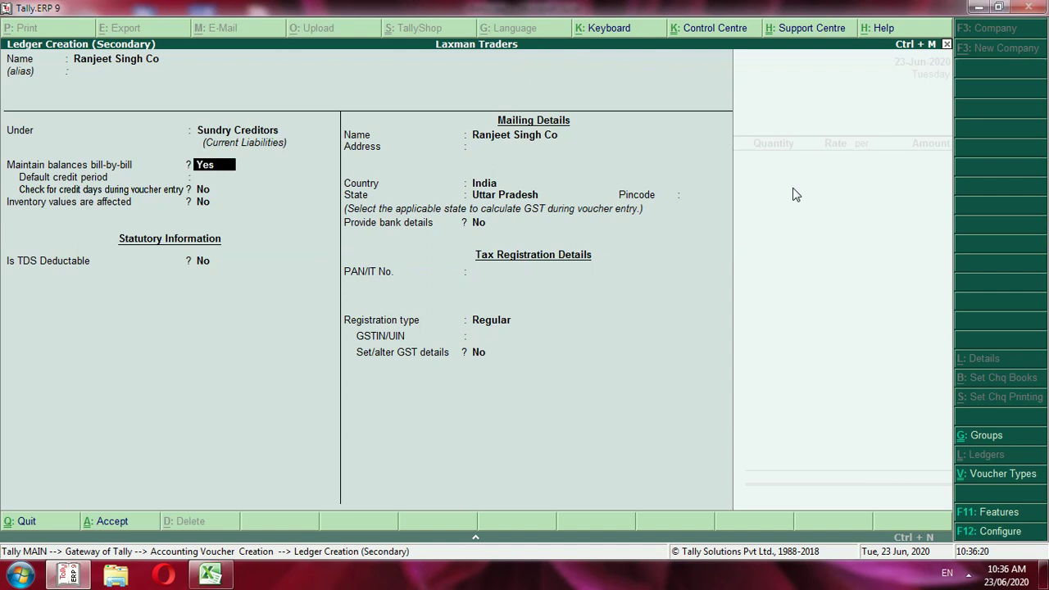
key("Return")
key("Return")
key("Return")
key("Return")
key("Return")
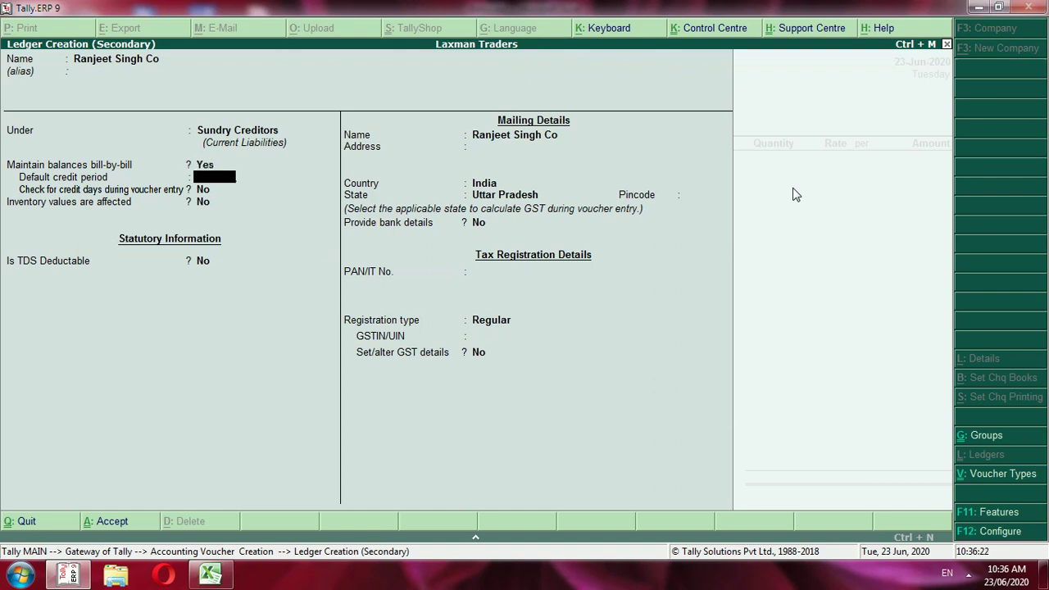
key("Return")
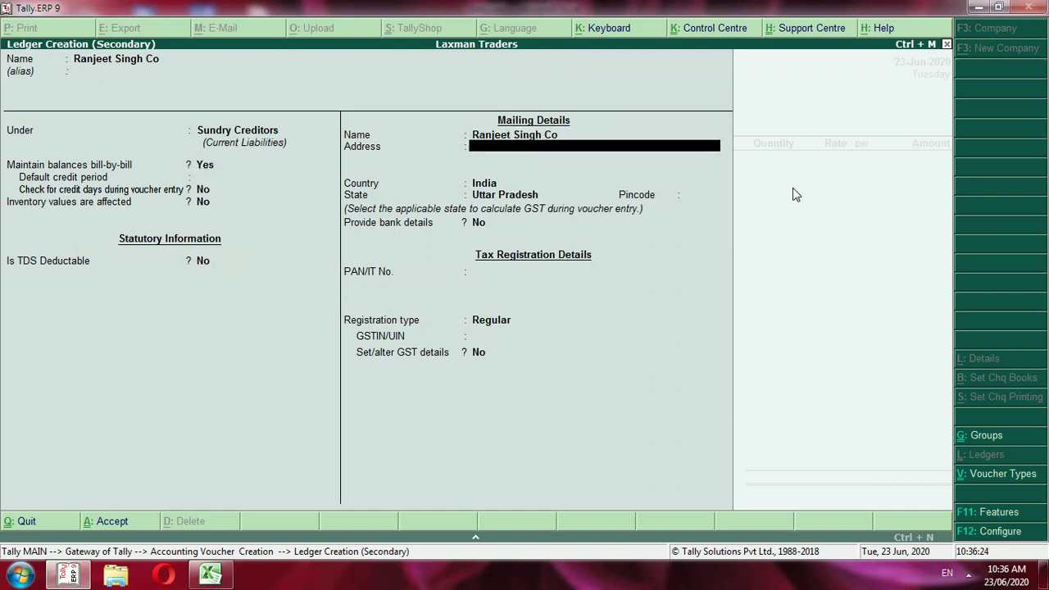
Check the seller's location in the Excel sheet and fill in the address in the ledger's mailing details in Tally.
key("alt+Tab")
key("alt+Tab")
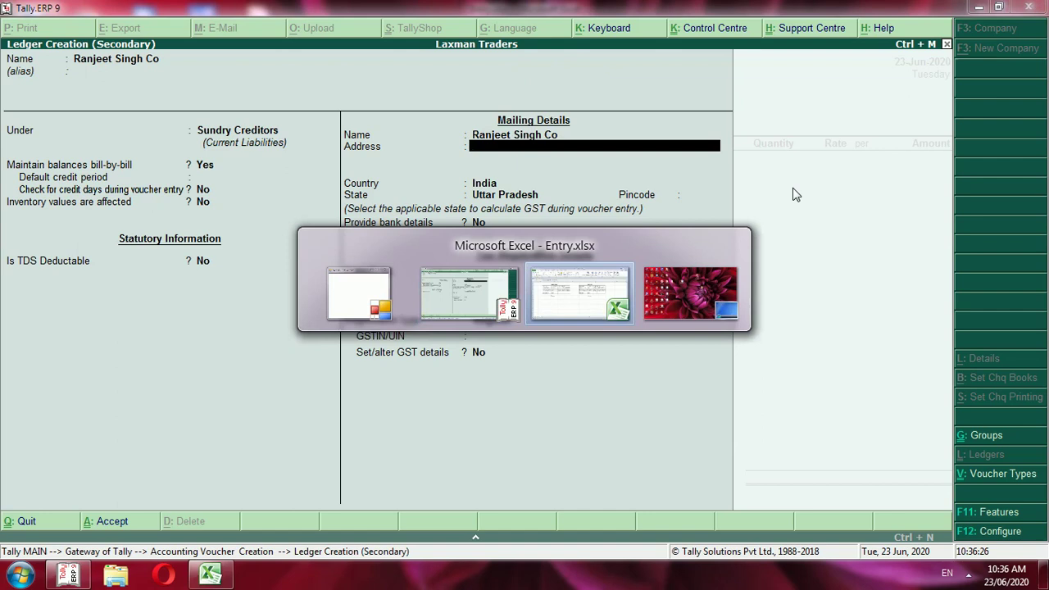
key("Right")
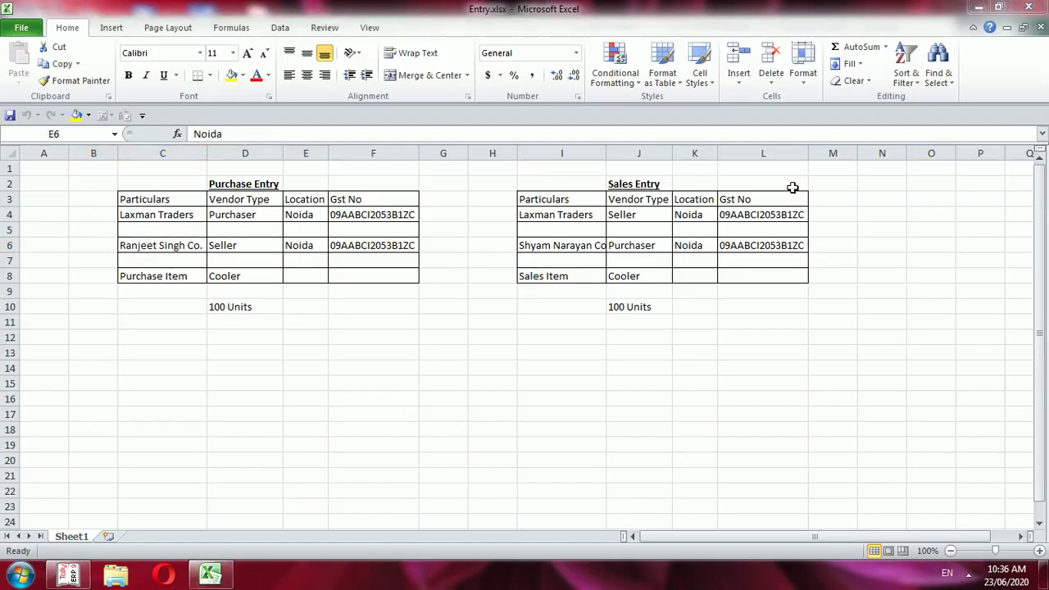
key("alt+Tab")
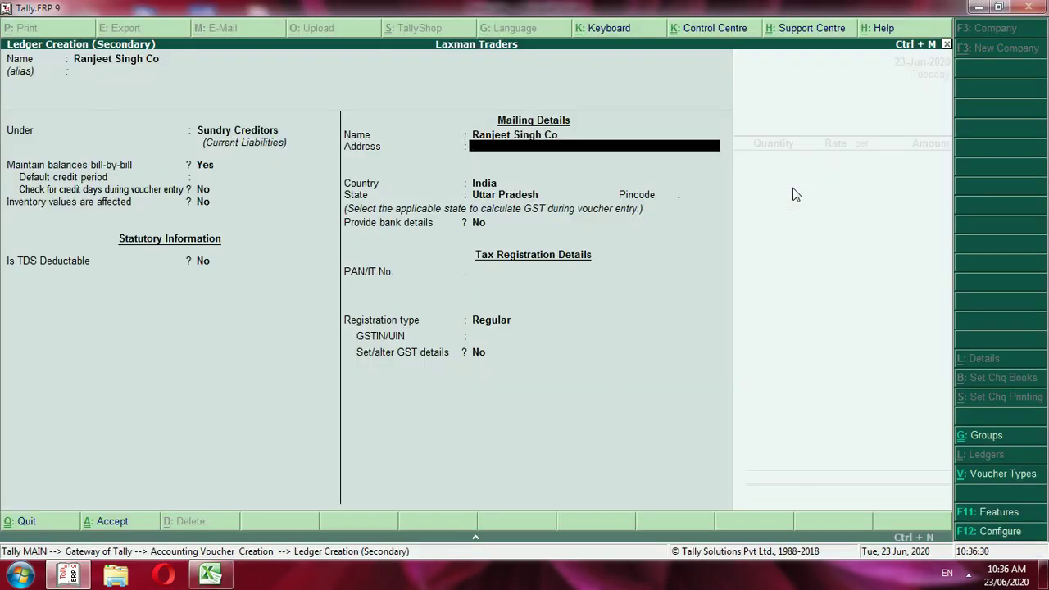
type("Noida Sector-66, Mamur")
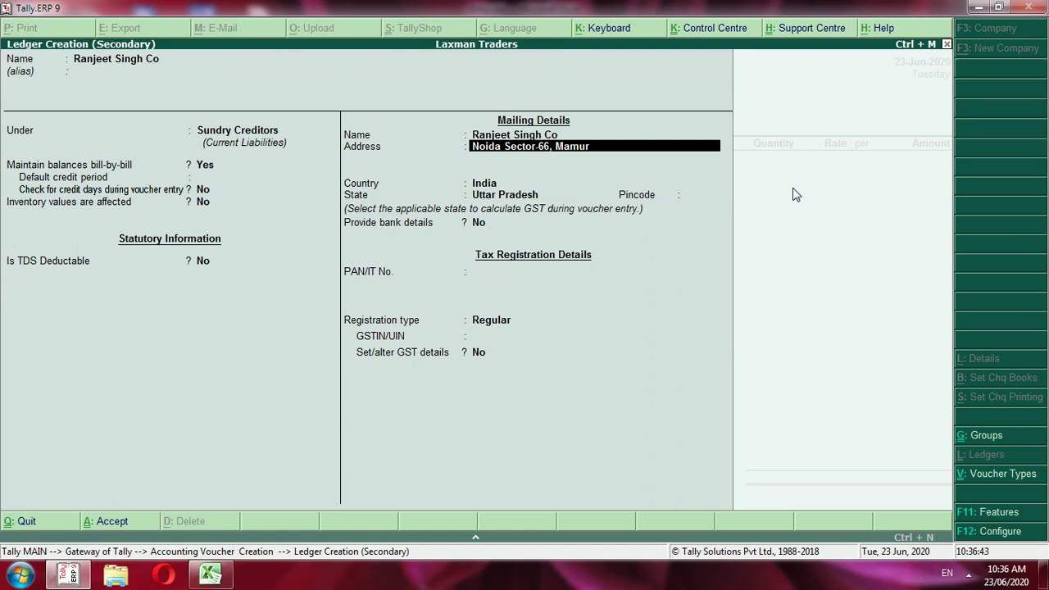
type("a ,")
type(" Gautam")
type("dh Nagar")
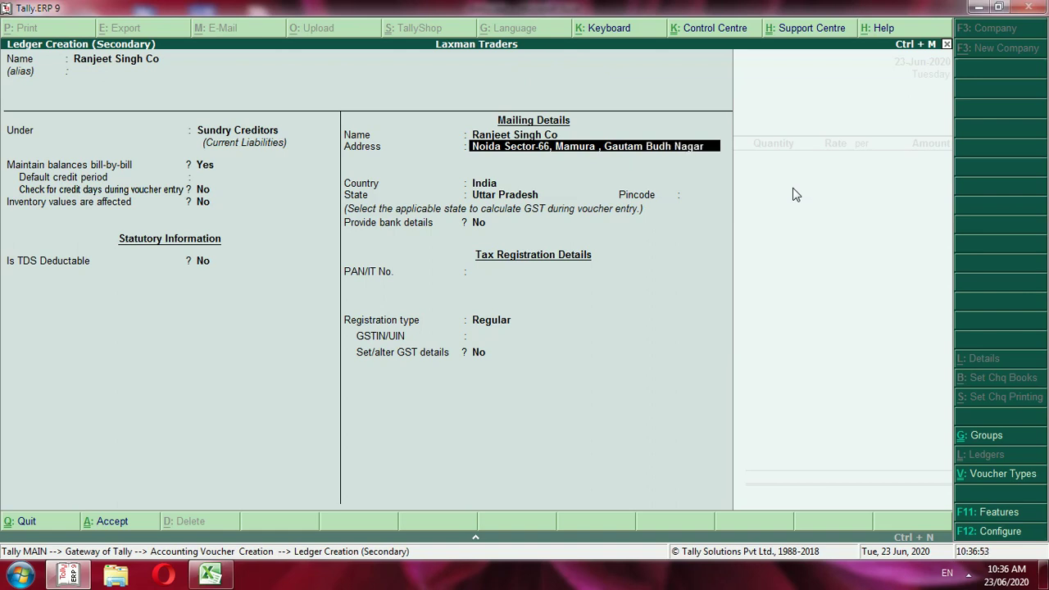
Accept India, Uttar Pradesh and Regular registration, leave the pincode and PAN blank, and enter the seller's GSTIN from the Excel sheet.
key("Return")
key("Return")
key("Return")
key("Return")
key("Return")
key("Return")
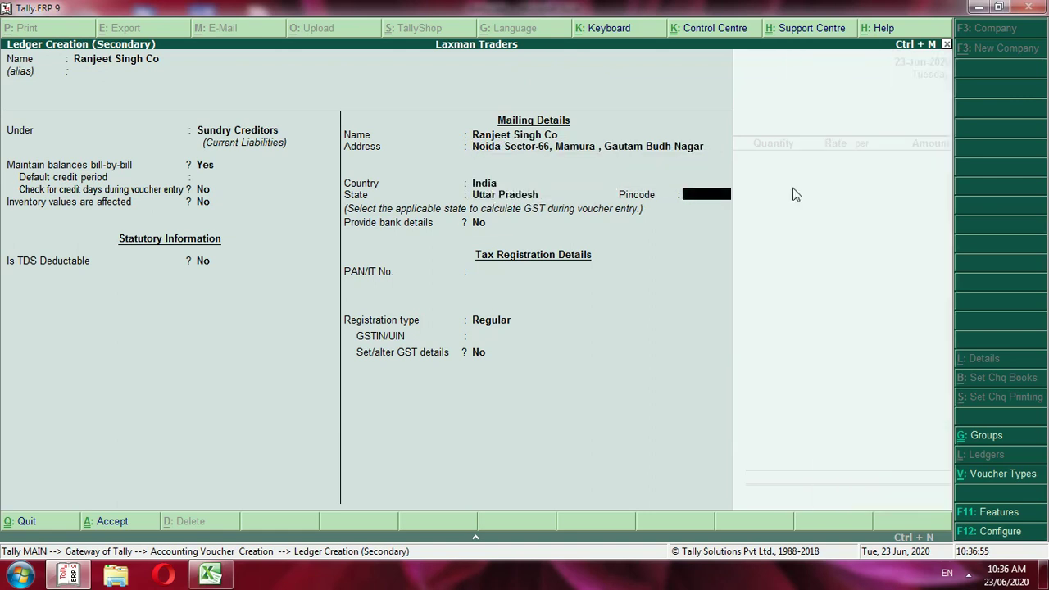
key("Return")
key("Return")
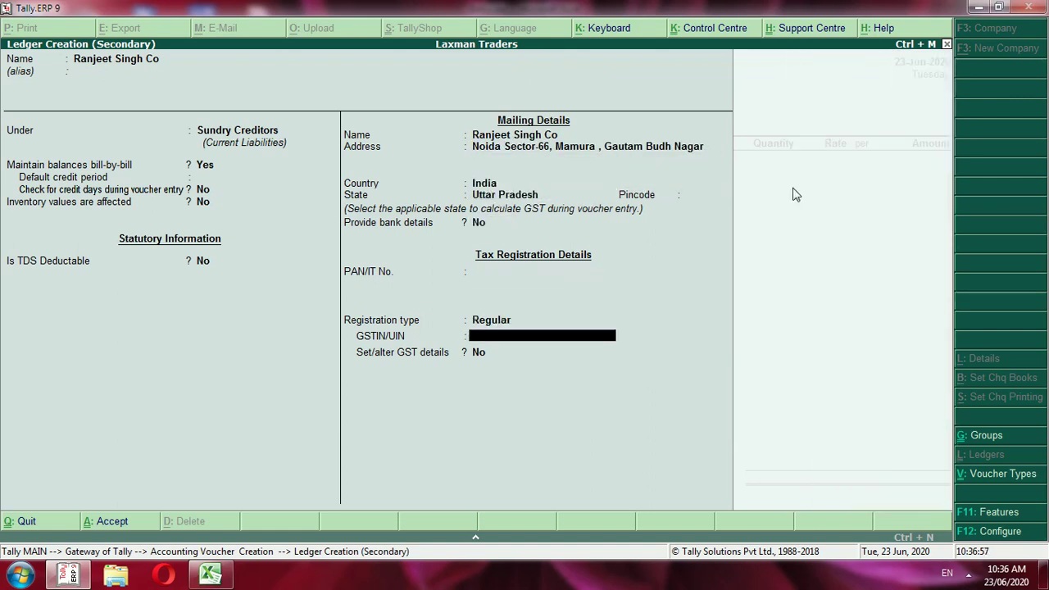
key("alt+Tab")
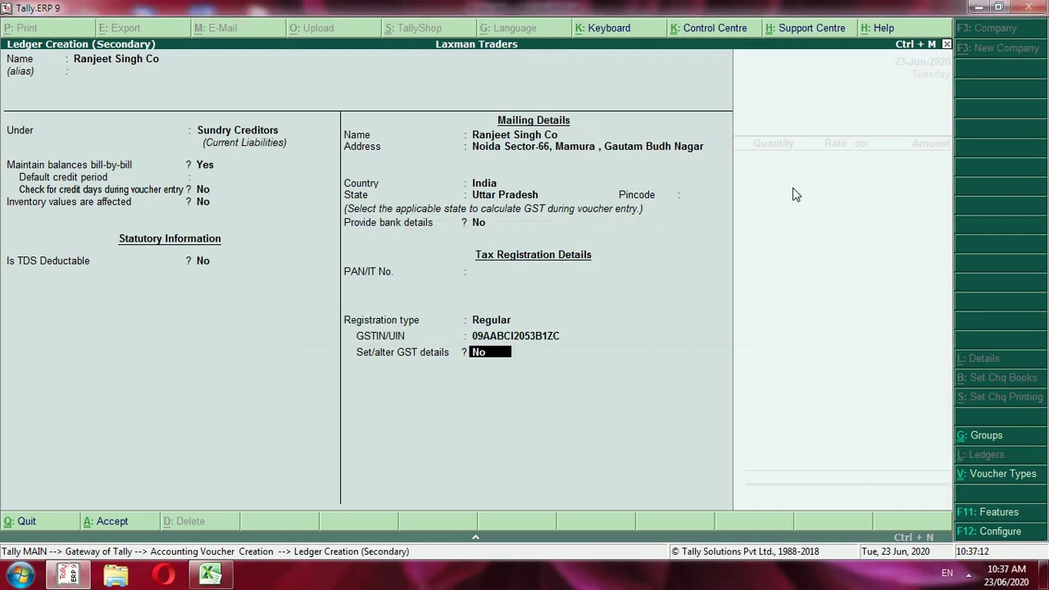
Set the seller ledger's GST details to Yes, accept Regular registration, party type Not Applicable and transporter No, and save the ledger.
key("Return")
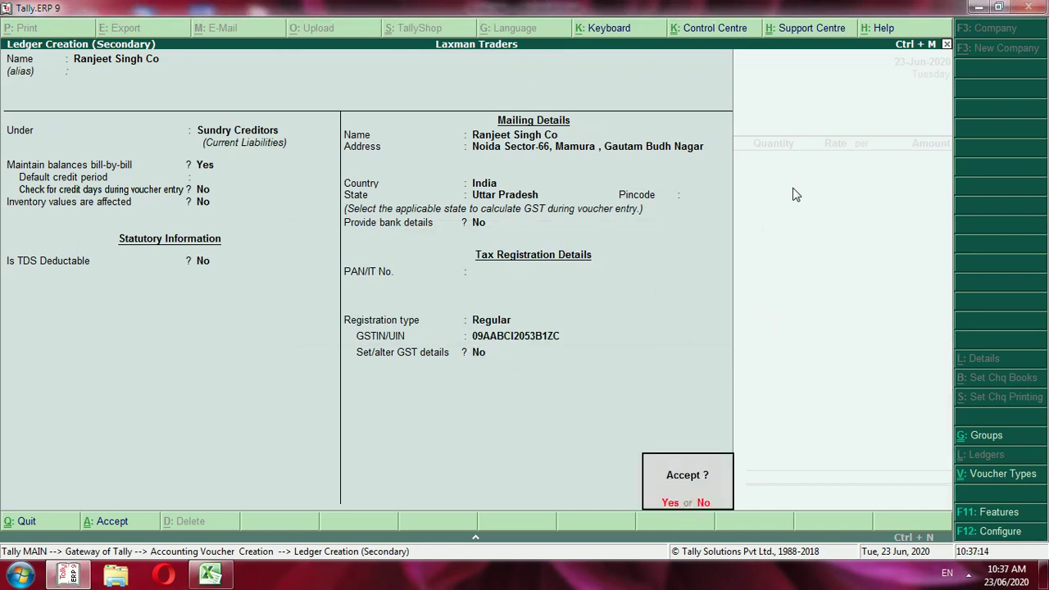
key("Escape")
key("y")
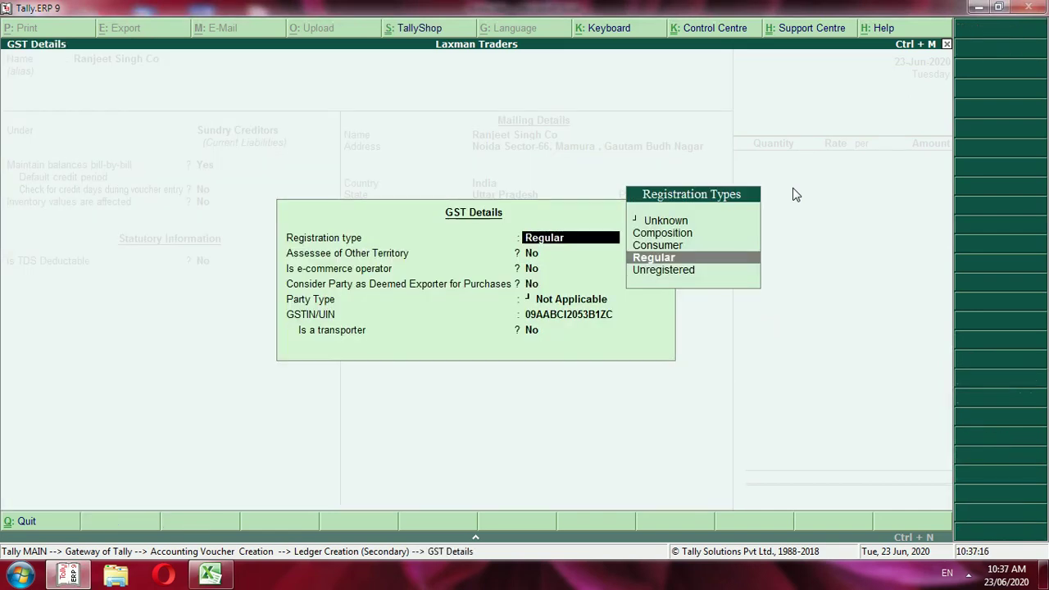
key("Return")
key("Return")
key("Return")
key("Return")
key("Return")
key("Return")
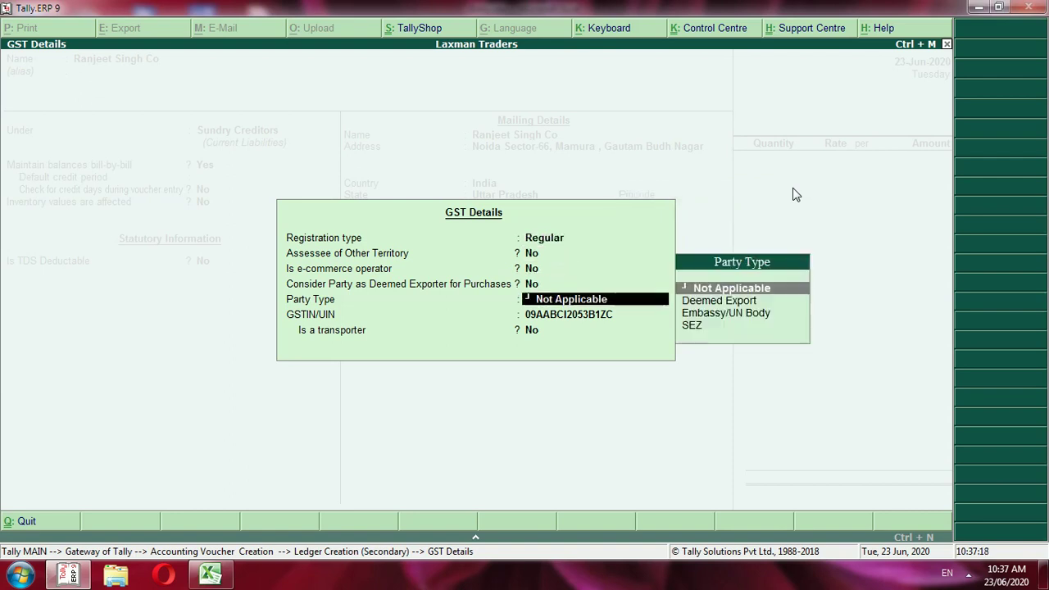
key("Return")
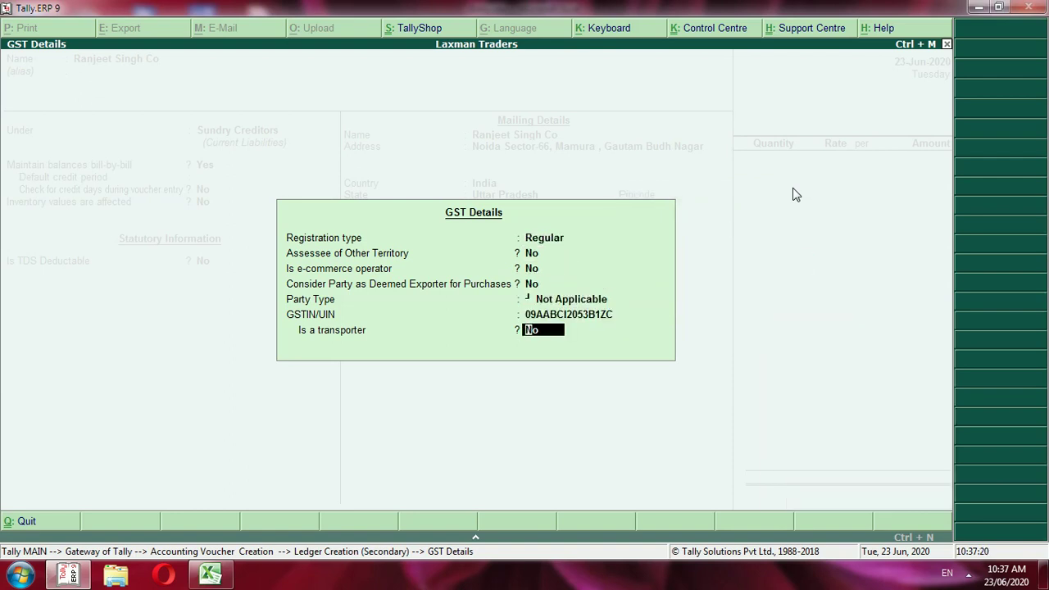
key("Return")
key("y")
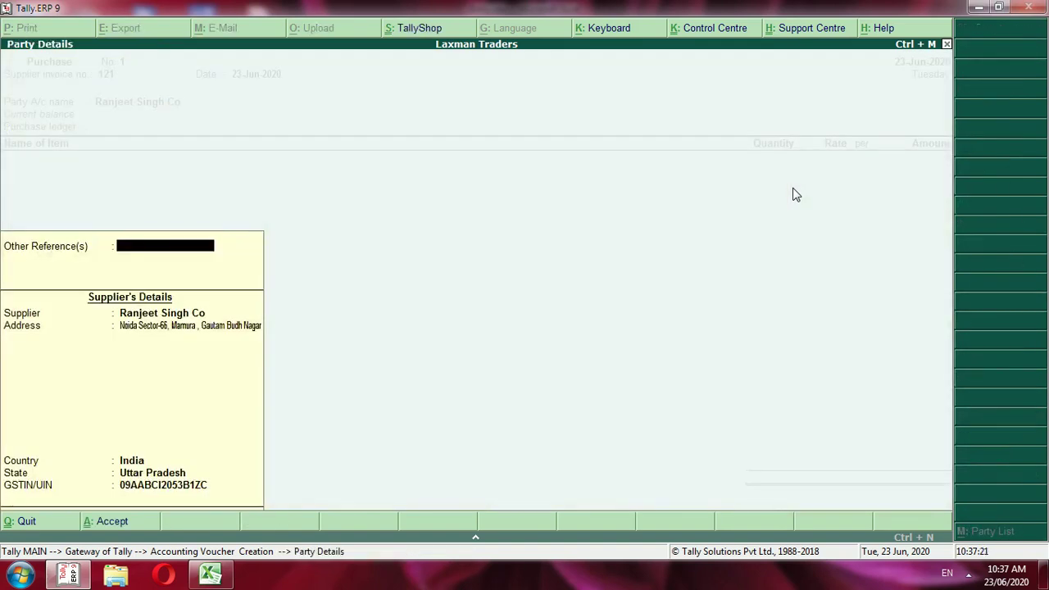
Accept the supplier's details in the purchase voucher, leaving other references blank and keeping India and Uttar Pradesh.
key("Return")
key("Return")
key("Return")
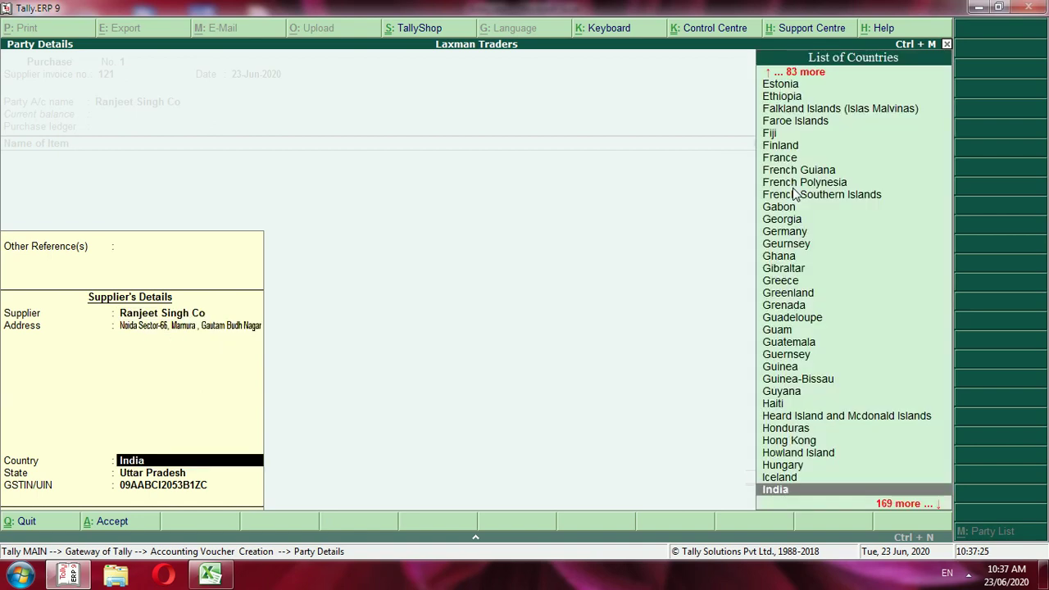
key("Return")
key("Return")
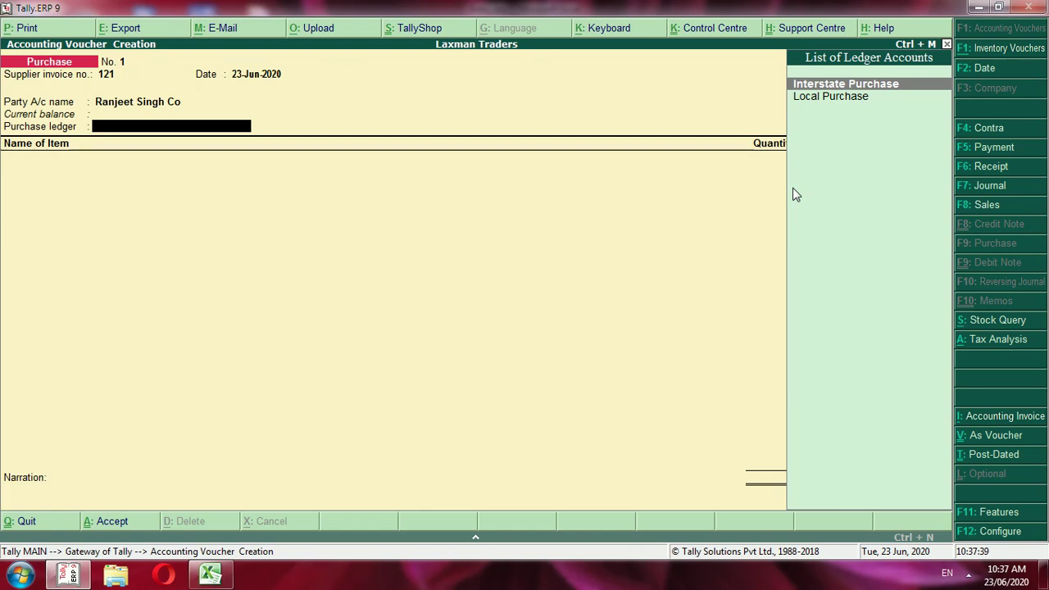
key("alt+c")
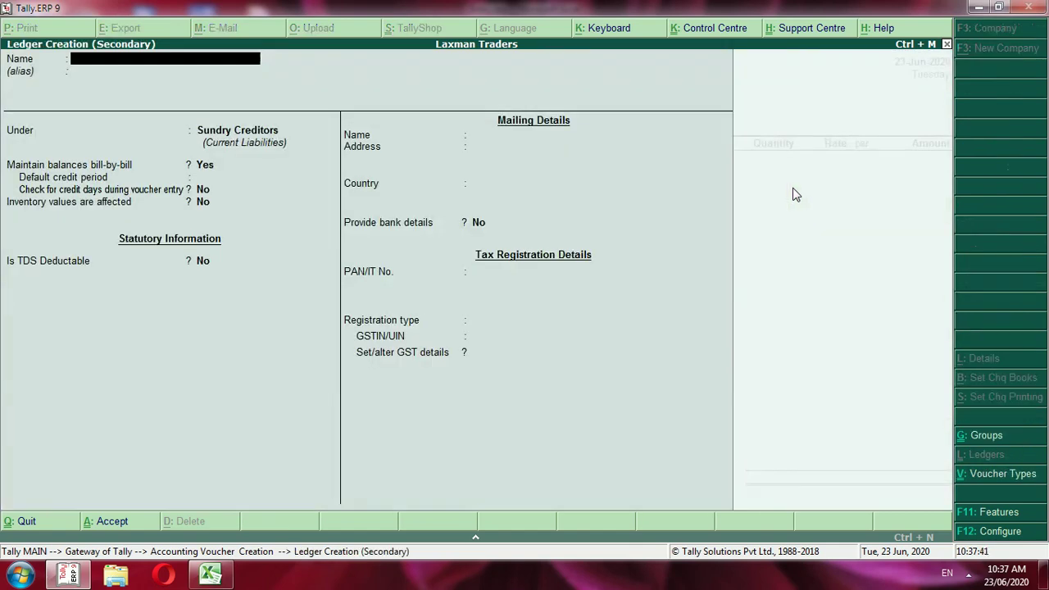
type("Local Purchase @18")
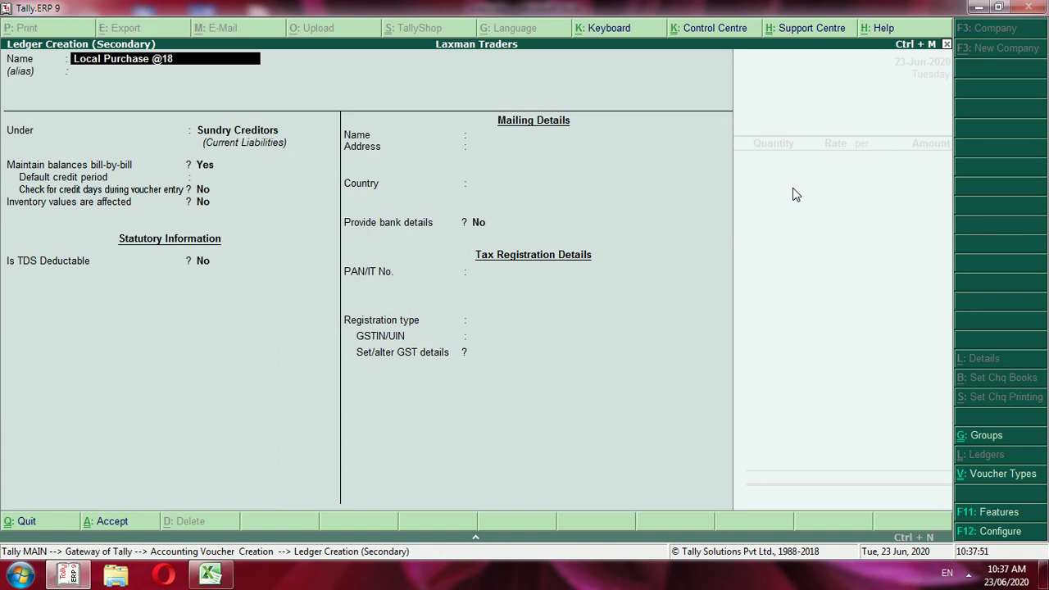
type("%")
key("Return")
key("Return")
type("Purcha")
key("Return")
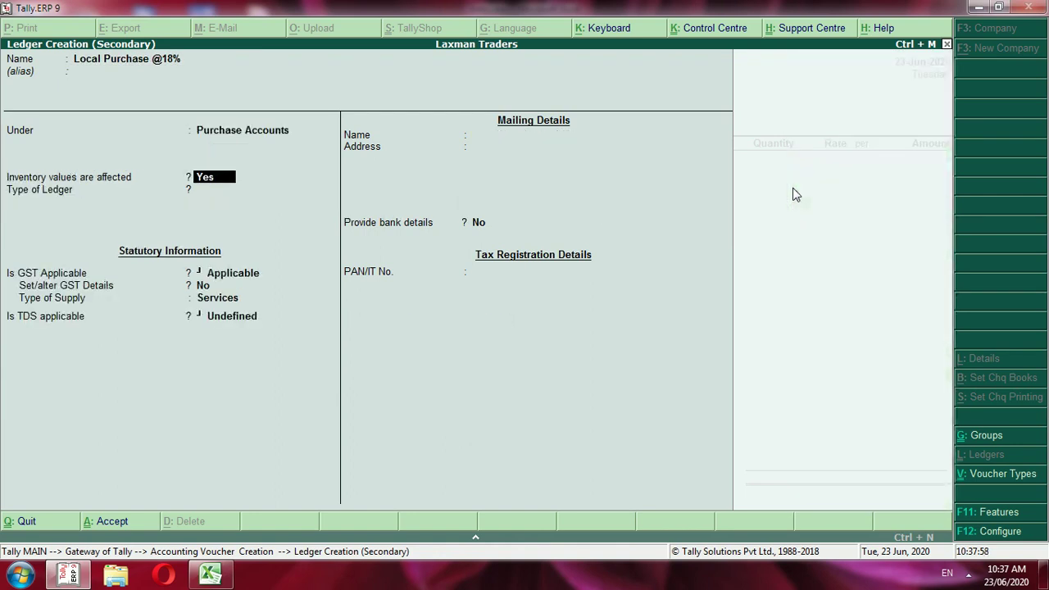
Keep inventory values affected at Yes, ledger type Not Applicable and GST Applicable for the purchase ledger.
key("Return")
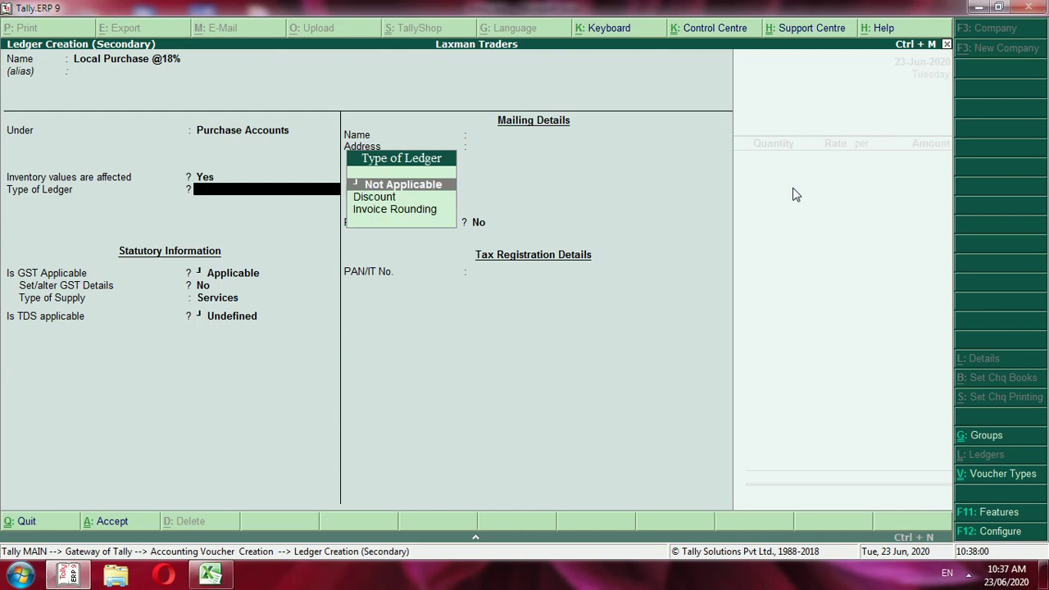
key("Return")
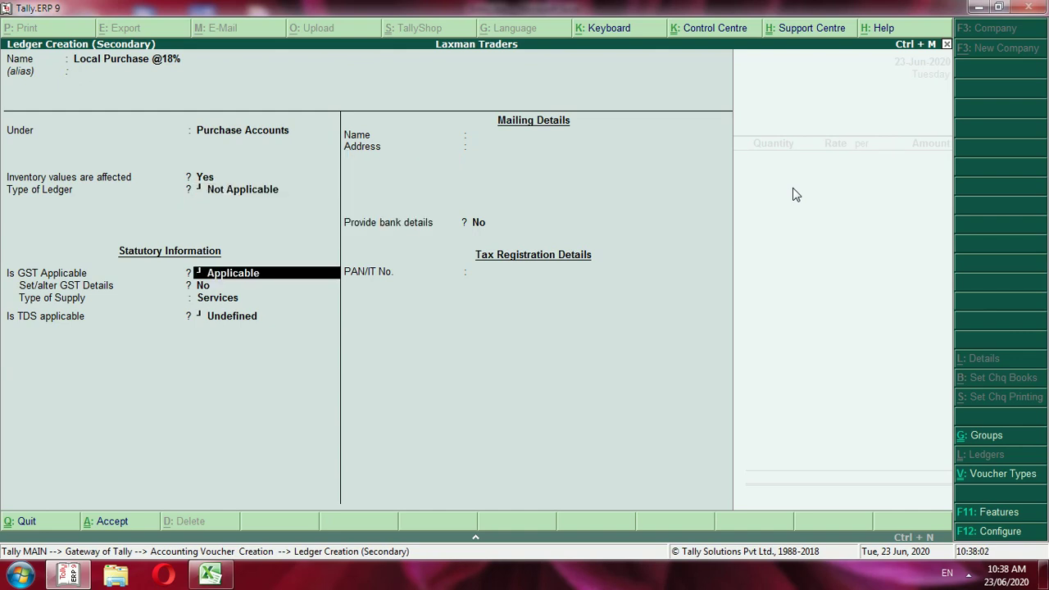
key("Return")
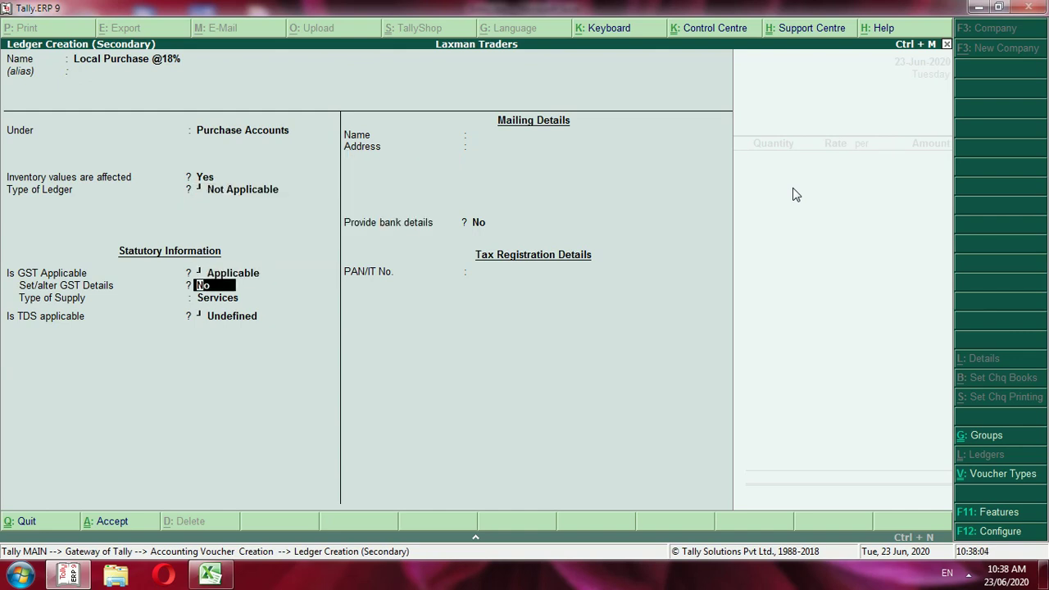
Enable GST details for the purchase ledger and set the nature of transaction to Purchase Taxable.
type("y")
key("Return")
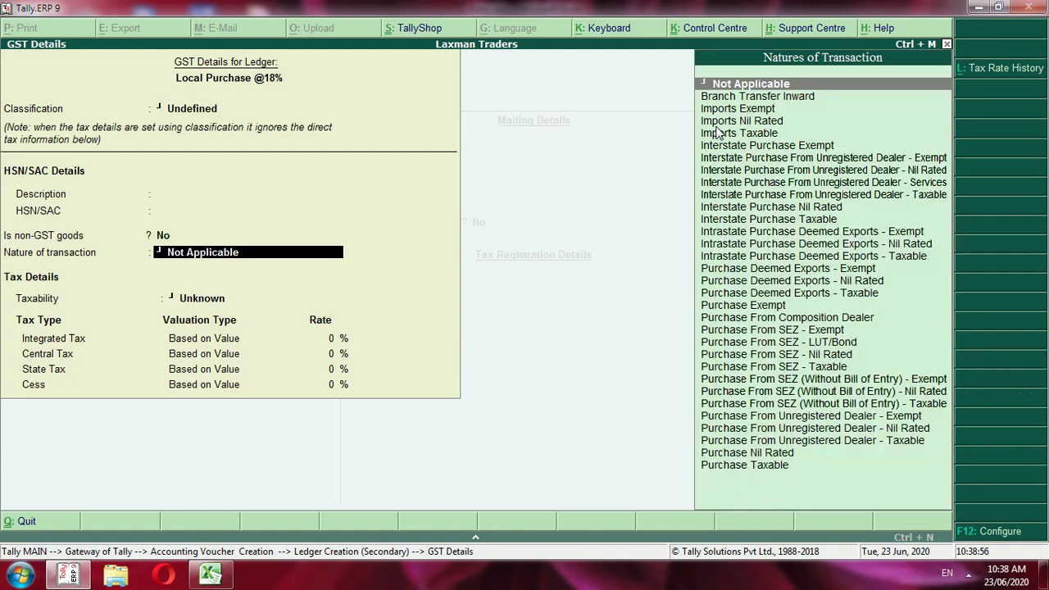
key("Down")
key("Down")
key("Down")
key("Down")
key("Down")
key("Down")
key("Down")
key("Down")
key("Down")
key("Down")
key("Down")
key("Down")
key("Down")
key("Down")
key("Down")
key("Down")
key("Down")
key("Down")
key("Down")
key("Down")
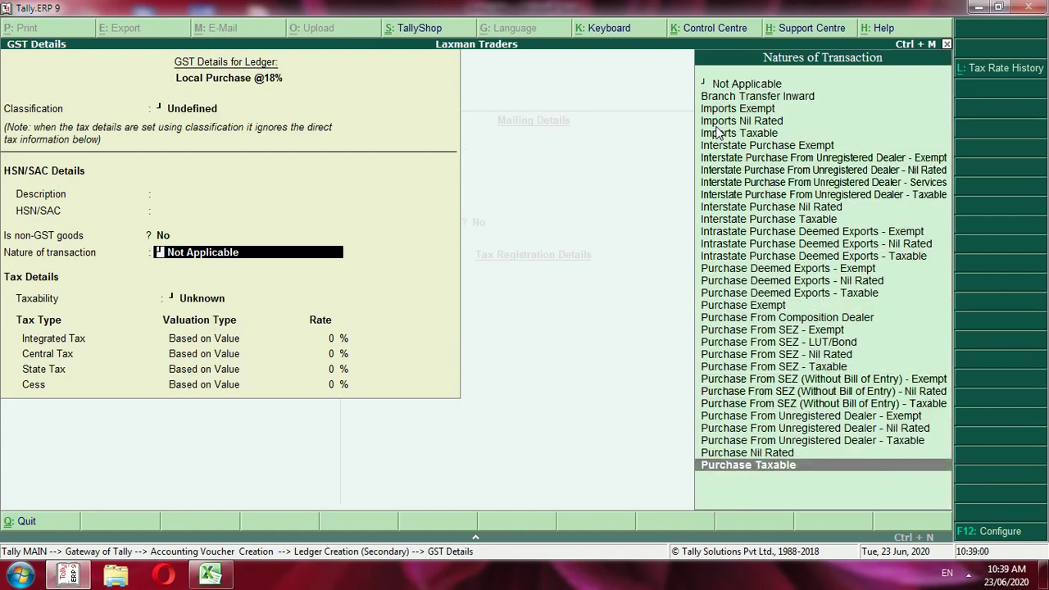
key("Return")
Set the purchase ledger's tax rates to 18% integrated, 9% central and 9% state, leaving cess at 0%.
type("18")
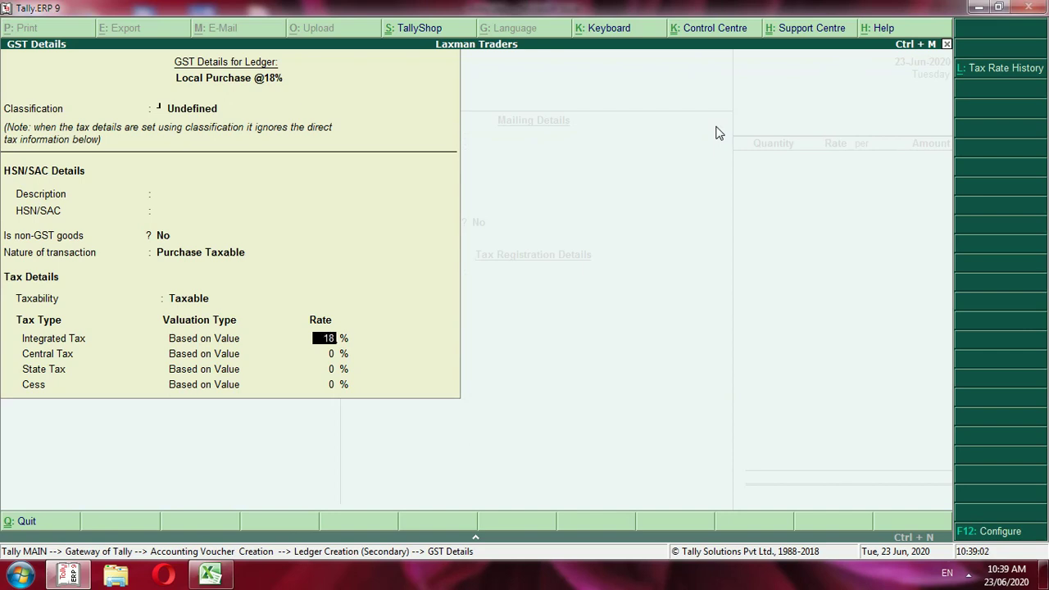
key("Return")
type("9")
key("Return")
key("Return")
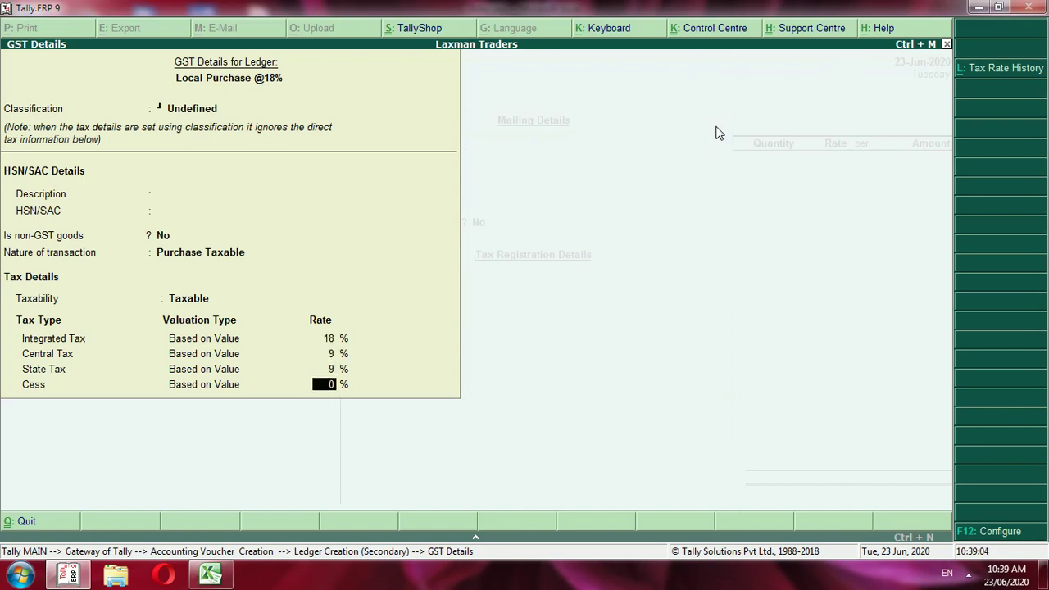
key("Return")
Set the purchase ledger's type of supply to Goods, keep TDS Undefined and bank details No, and save the ledger.
key("Up")
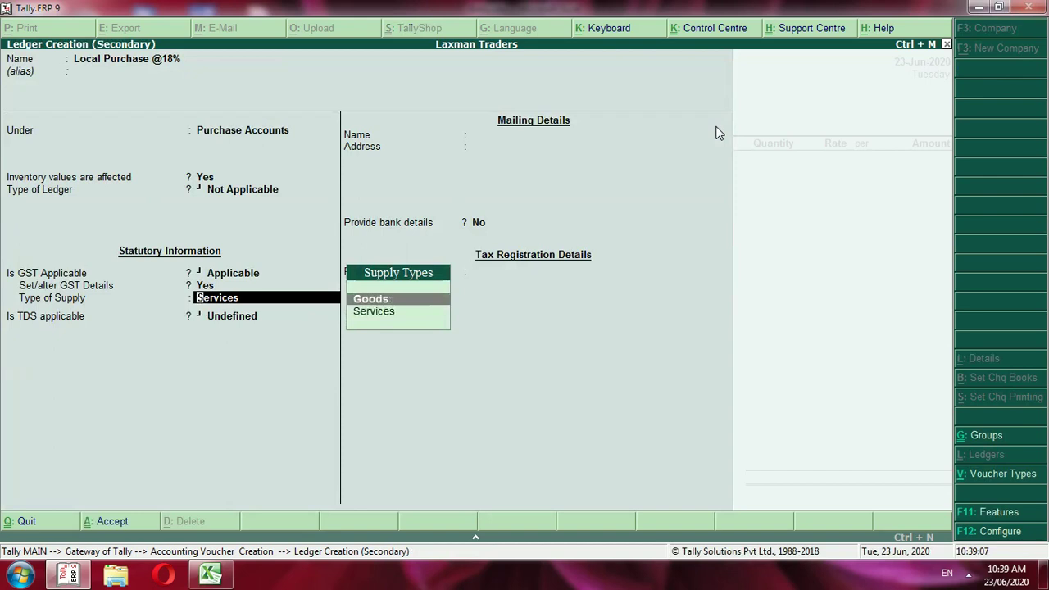
key("Return")
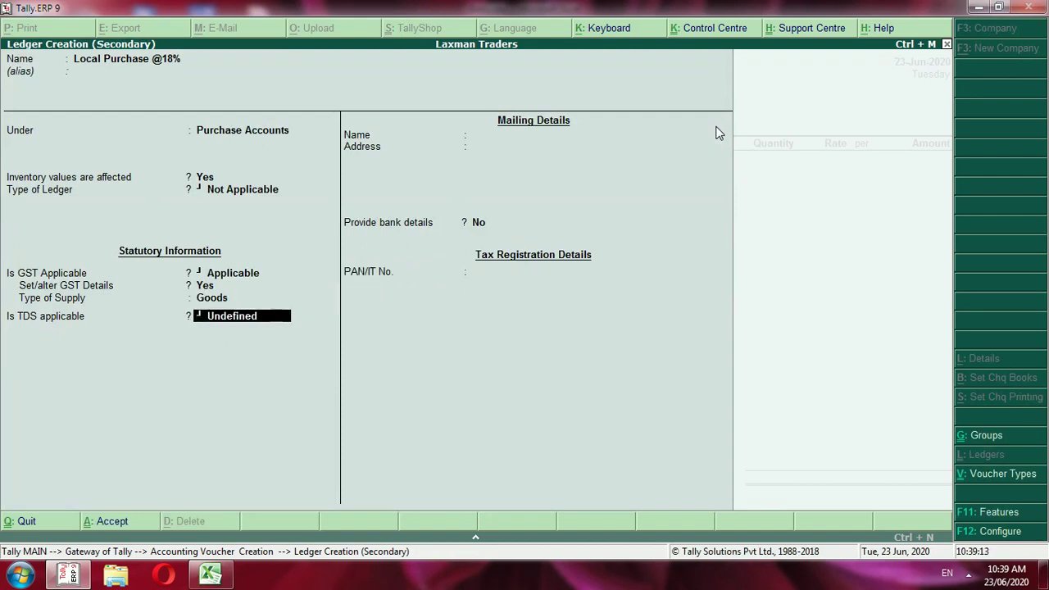
key("Return")
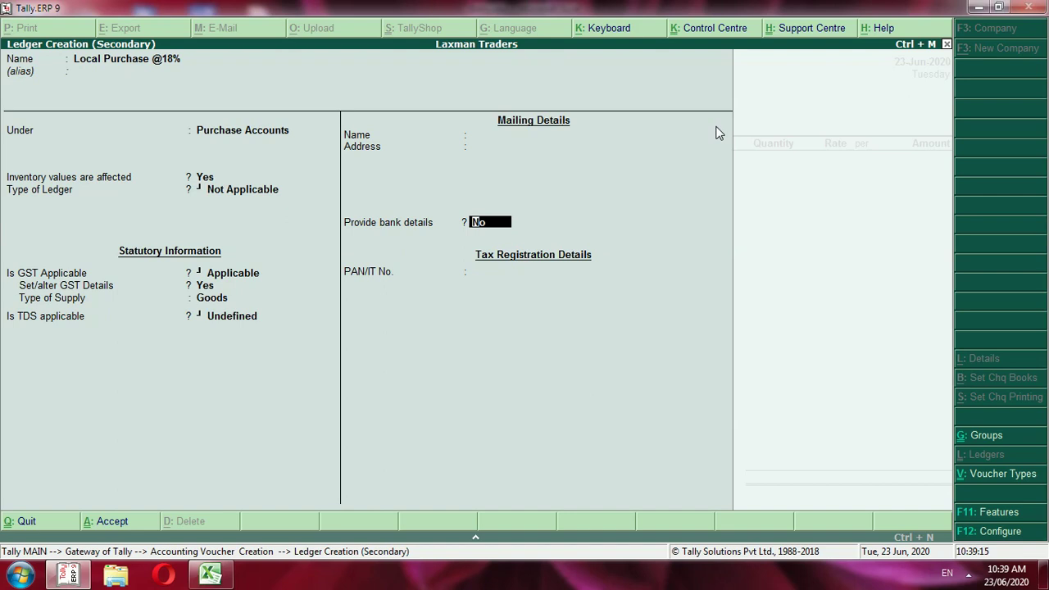
key("Return")
key("Return")
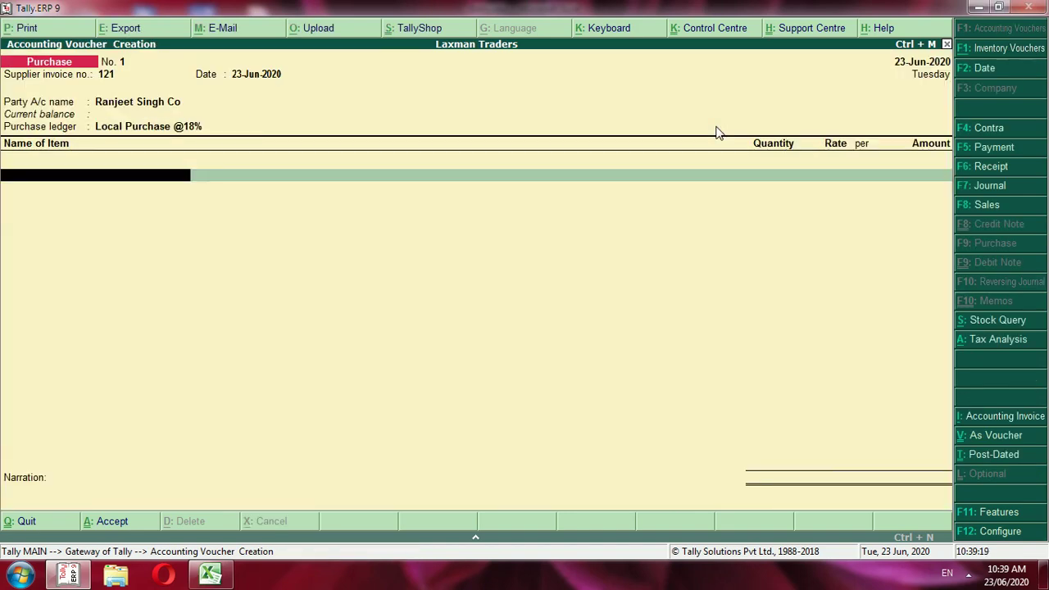
Create a new stock item named Cooler High Speed from the voucher's item line, under Primary with Nos as its unit.
type("a")
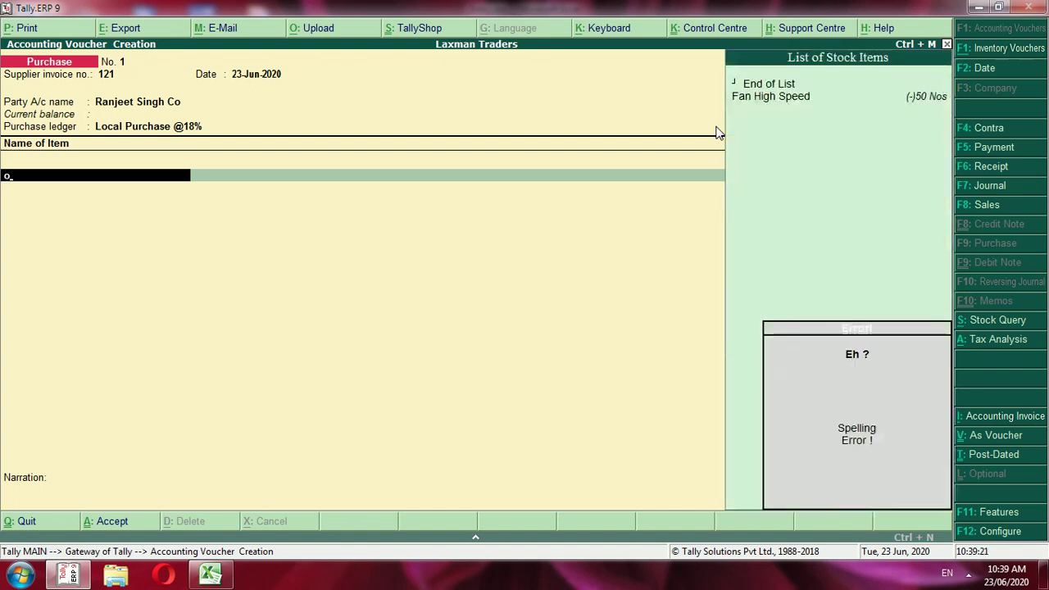
key("BackSpace")
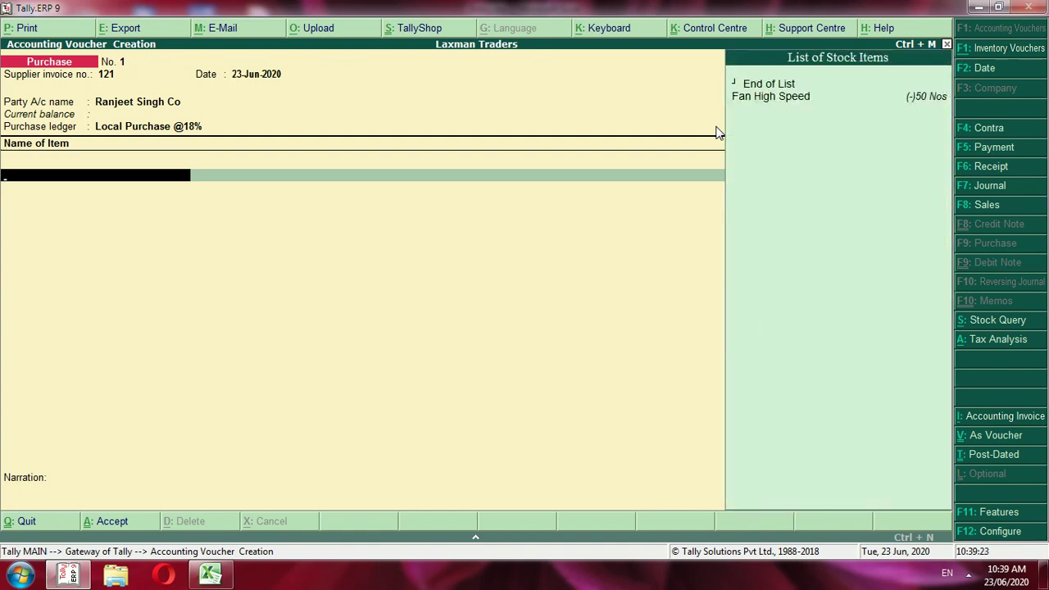
key("alt+c")
type("Cooler")
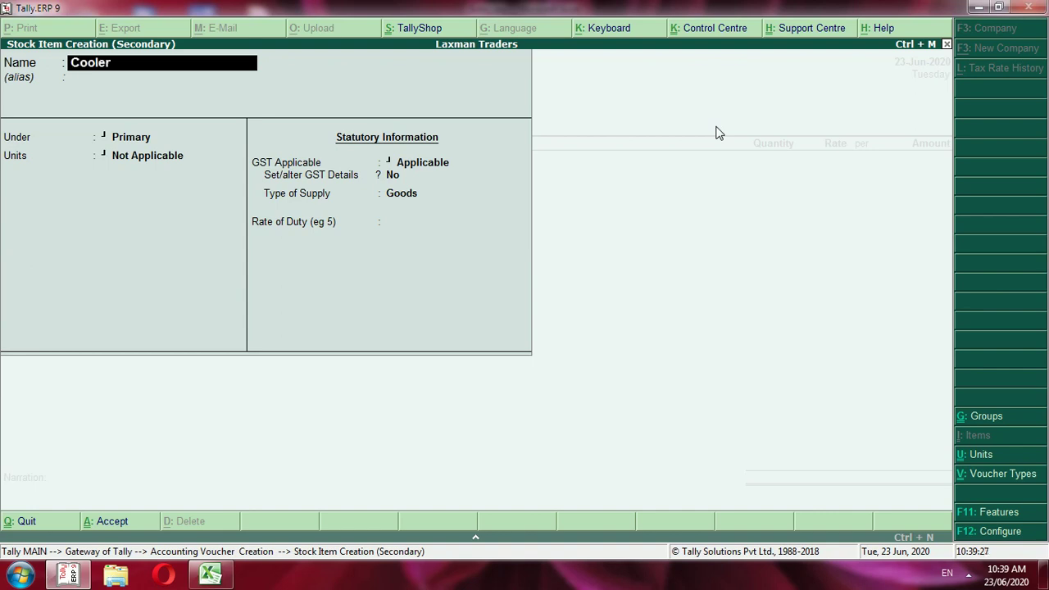
type(" High Speed")
key("Return")
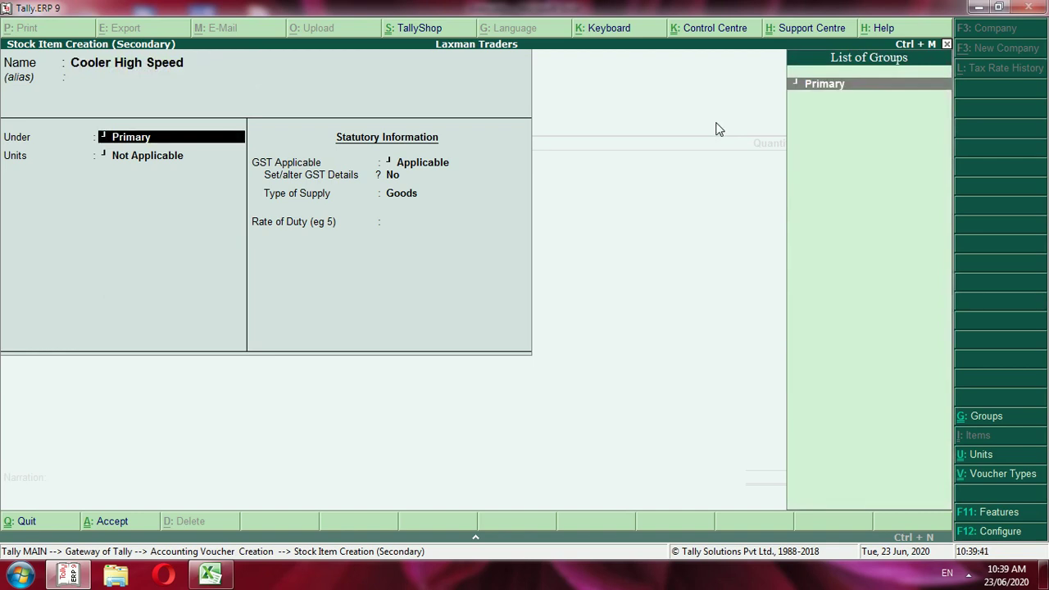
key("Return")
key("Down")
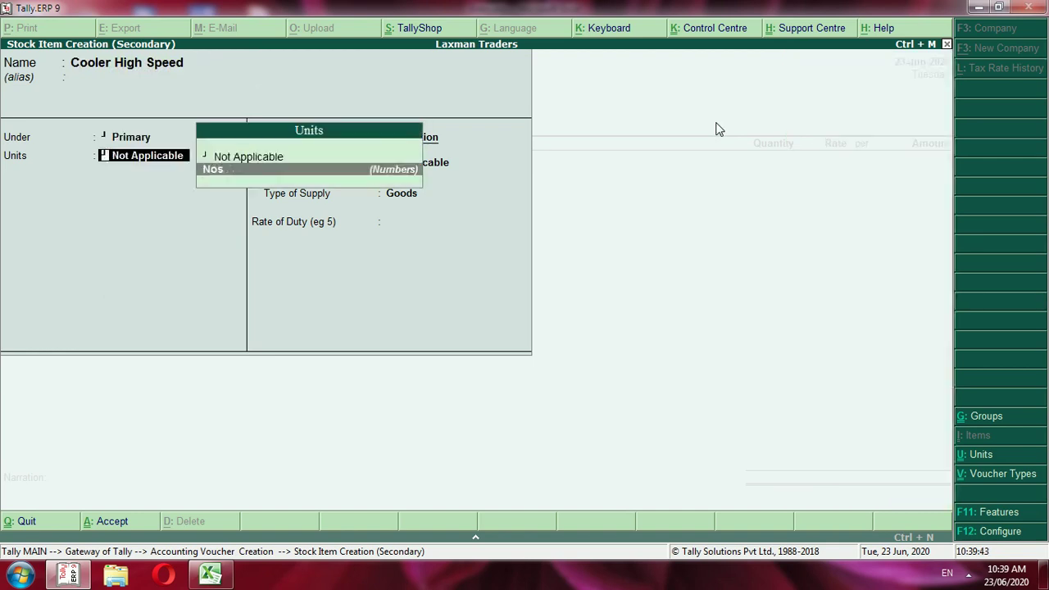
key("Return")
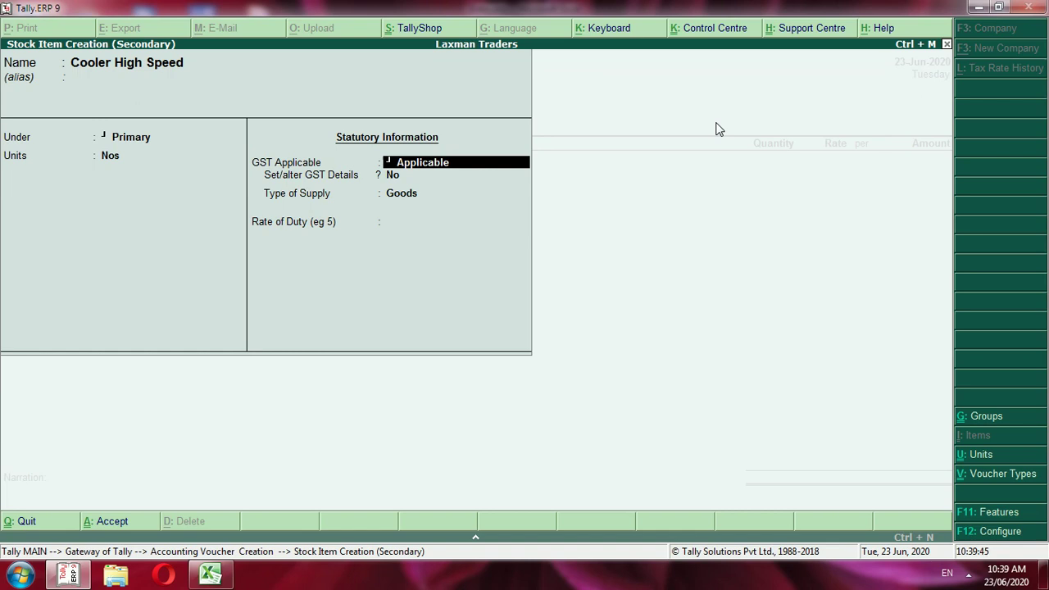
Enable the stock item's GST details, leave description and HSN/SAC blank, keep calculation On Value and set taxability to Taxable.
key("Return")
key("y")
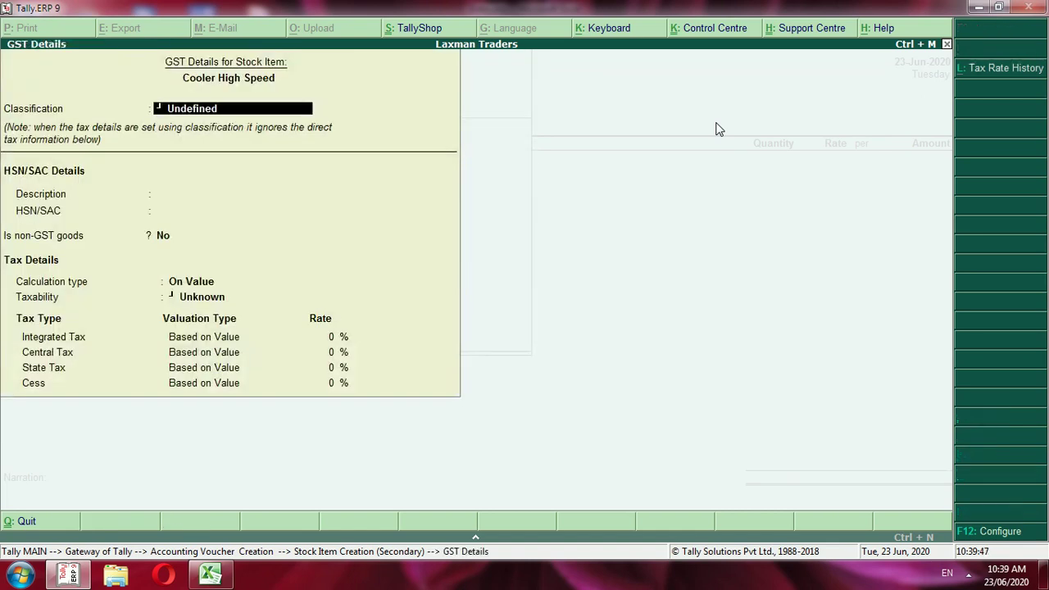
key("Return")
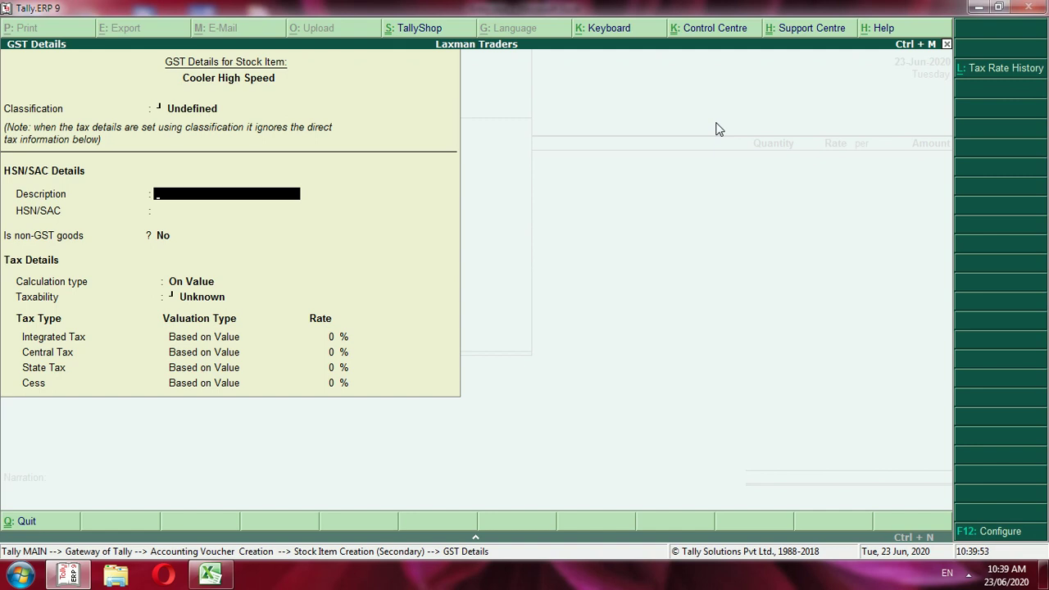
key("Return")
key("Return")
key("Return")
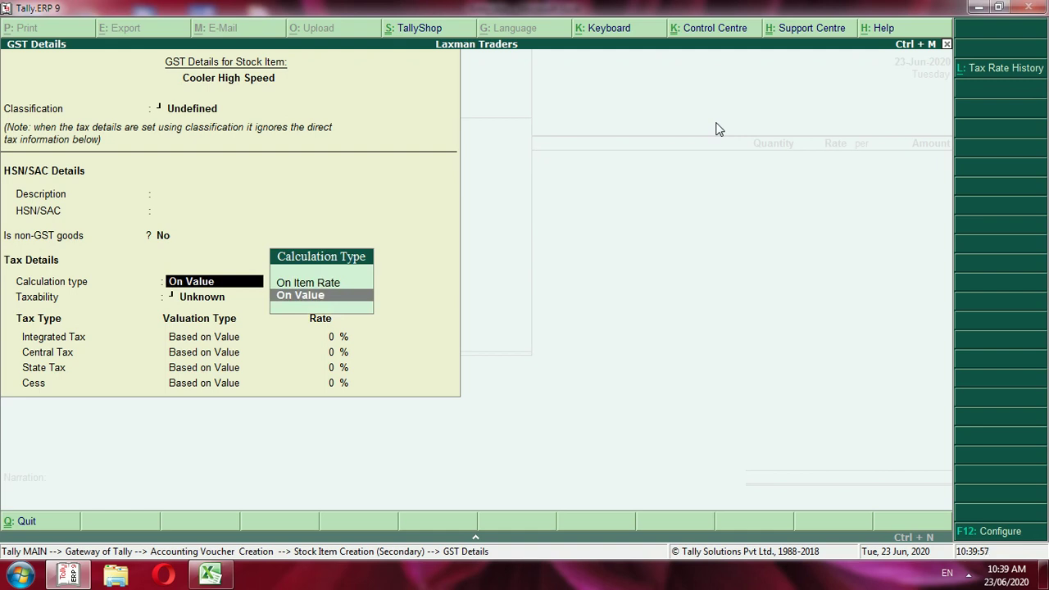
key("Return")
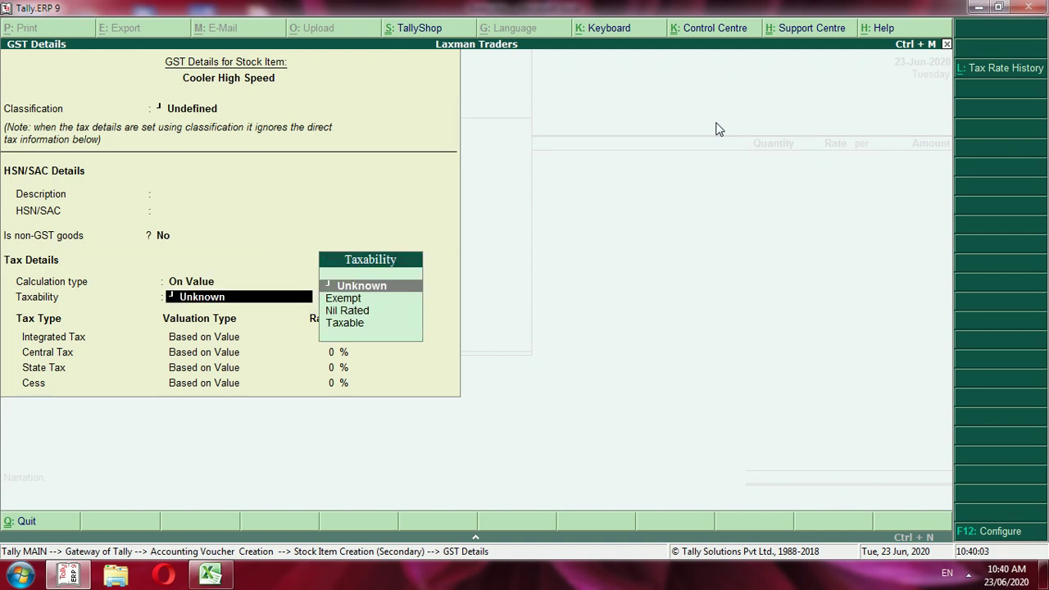
key("Down")
key("Down")
key("Down")
key("Return")
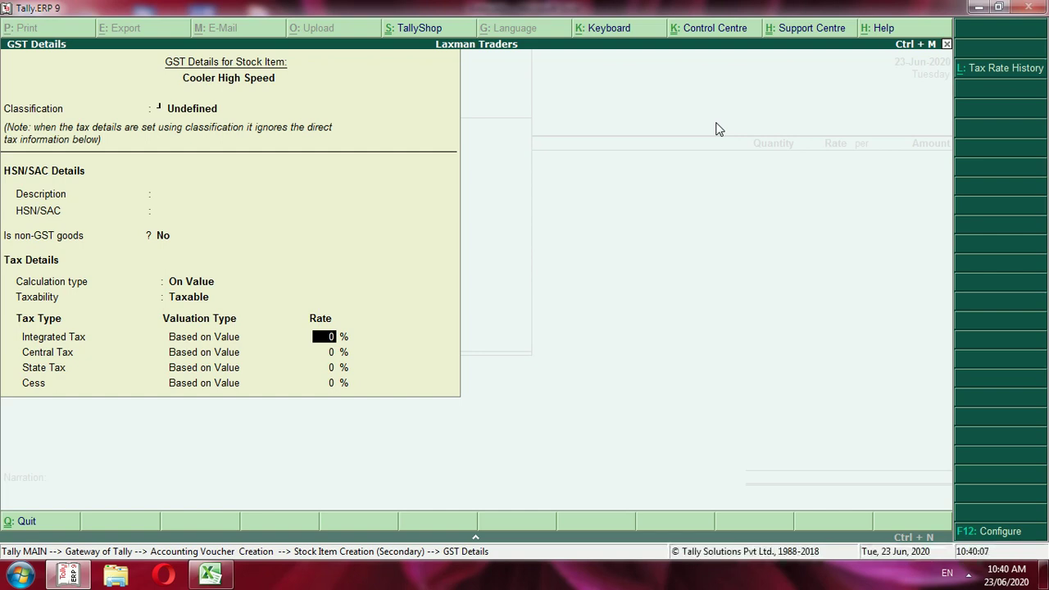
Set the stock item's integrated tax rate to 18% and accept the remaining tax rates in its GST details.
type("18")
key("Return")
key("Return")
key("Return")
key("Return")
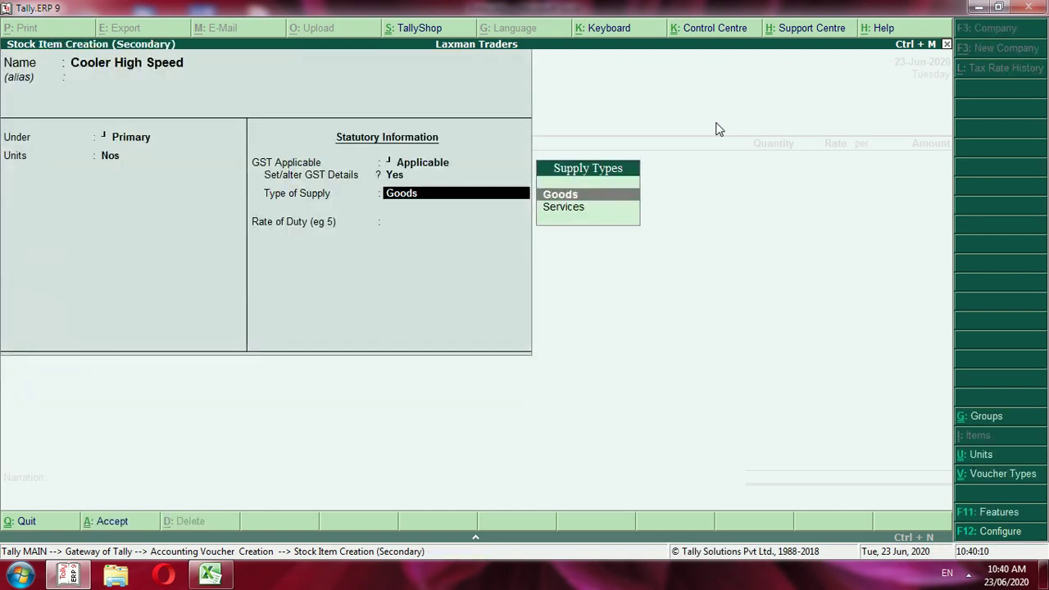
Keep the item's type of supply as Goods, leave the rate of duty blank and save the stock item.
key("Return")
key("Return")
key("Return")
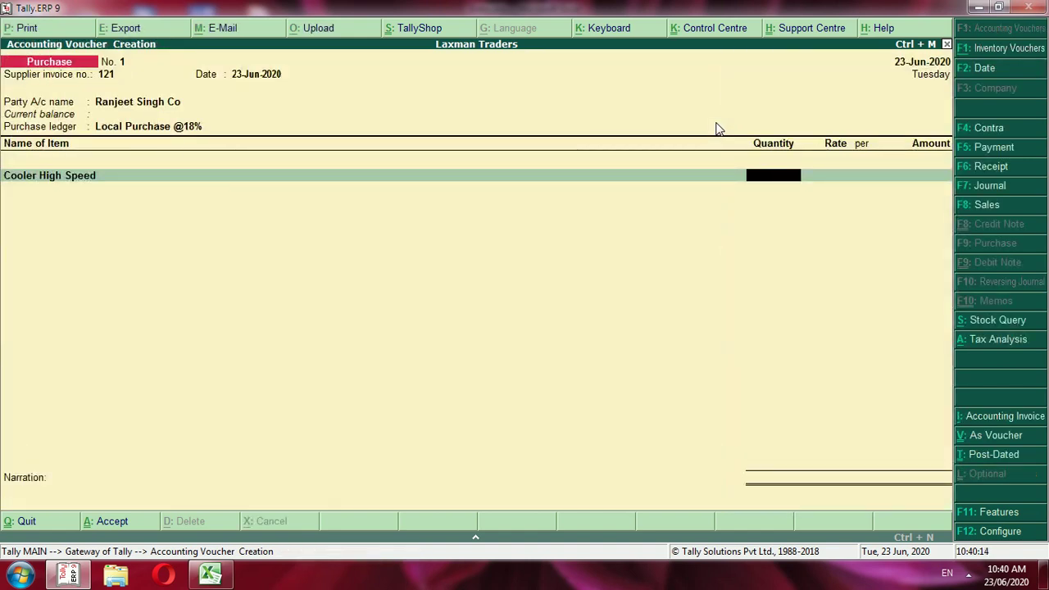
Enter a quantity of 100 Nos at a rate of 4,500 for Cooler High Speed and finish the item entries.
type("100")
key("Return")
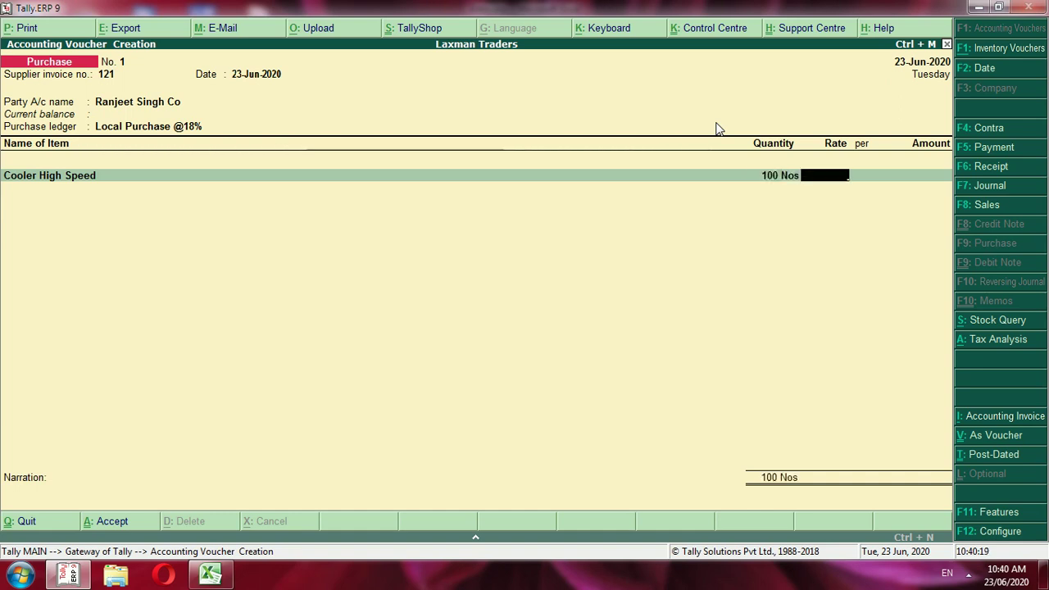
type("4,500")
key("Return")
key("Return")
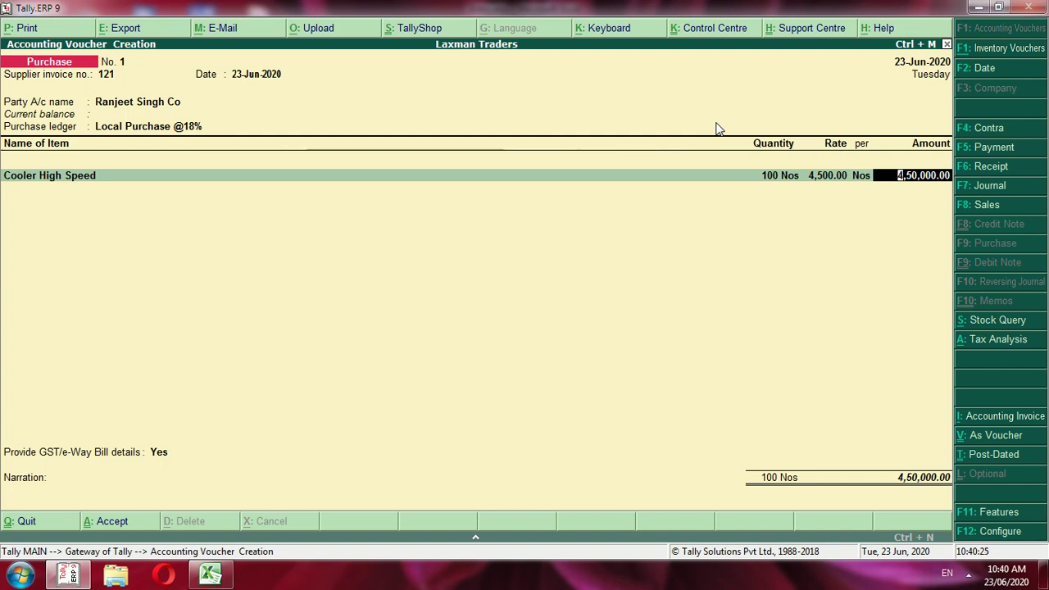
key("Return")
key("Return")
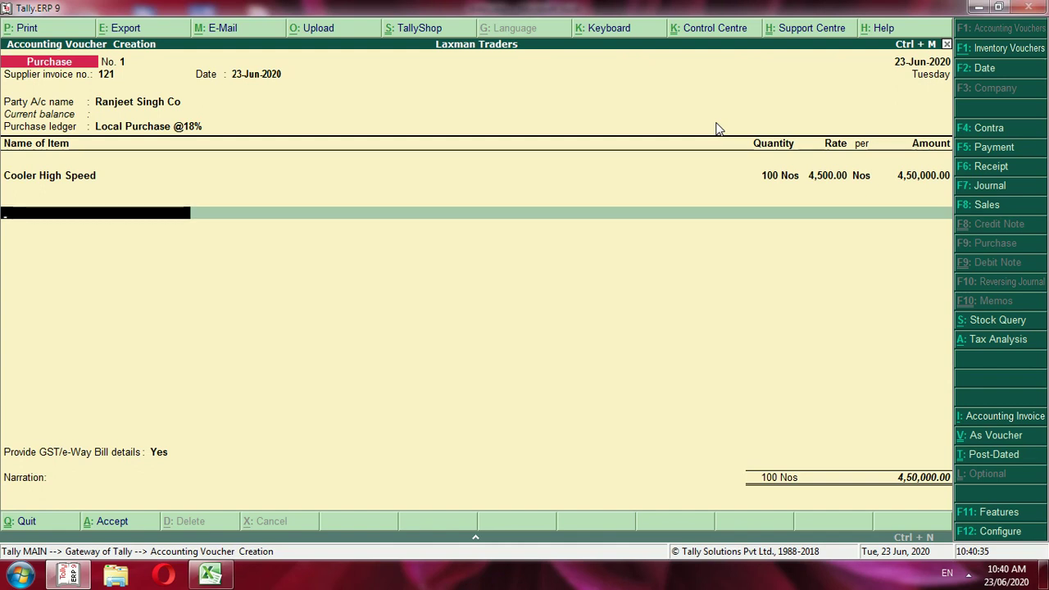
Create a ledger named Cgst on Purchase @9% from the voucher's tax line, under Duties & Taxes.
key("Return")
key("alt+c")
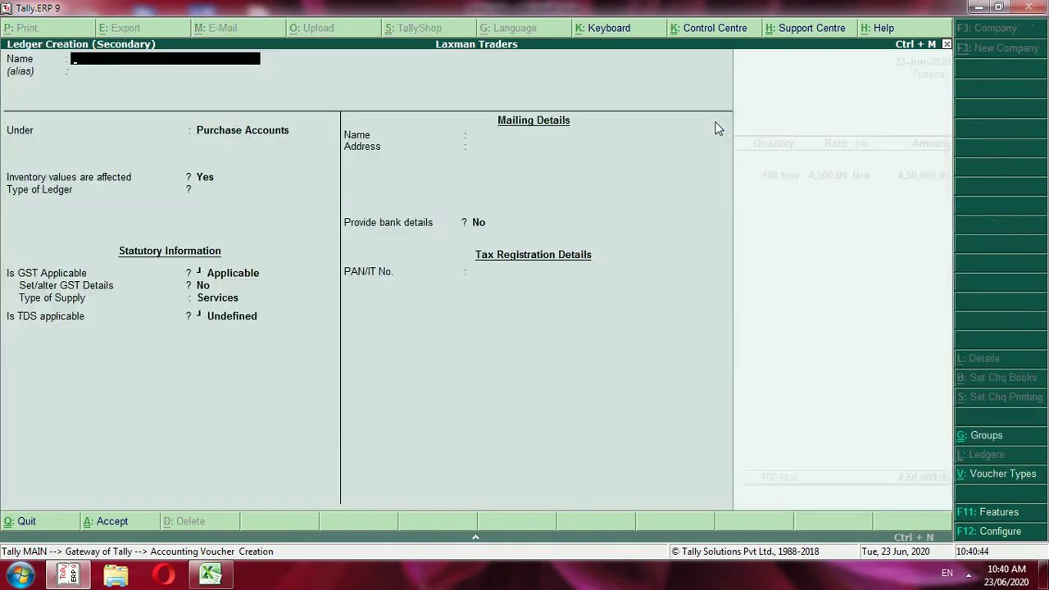
type("Cgst")
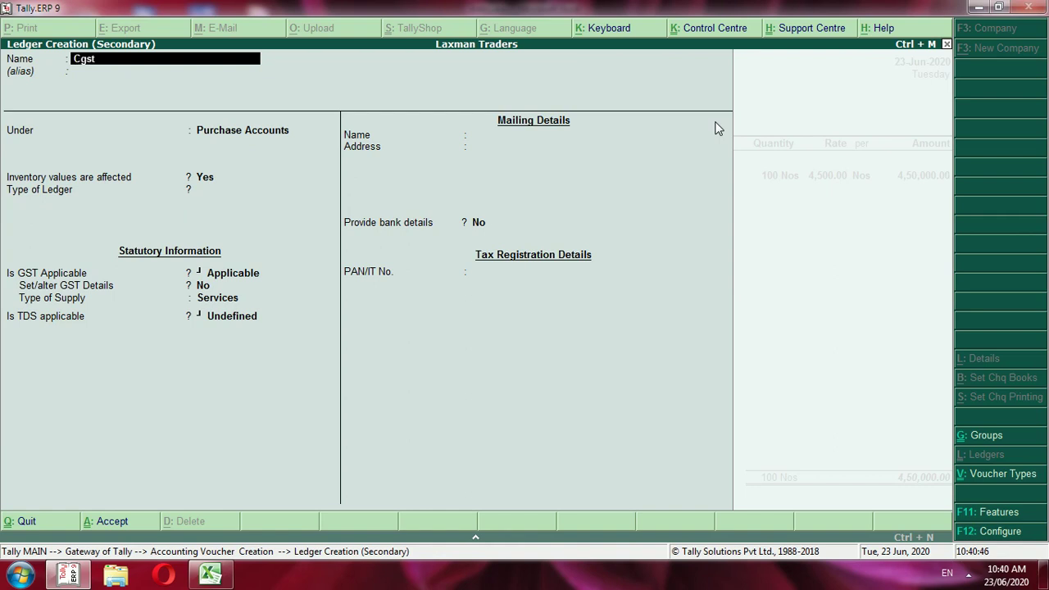
type(" on Purchase @9%")
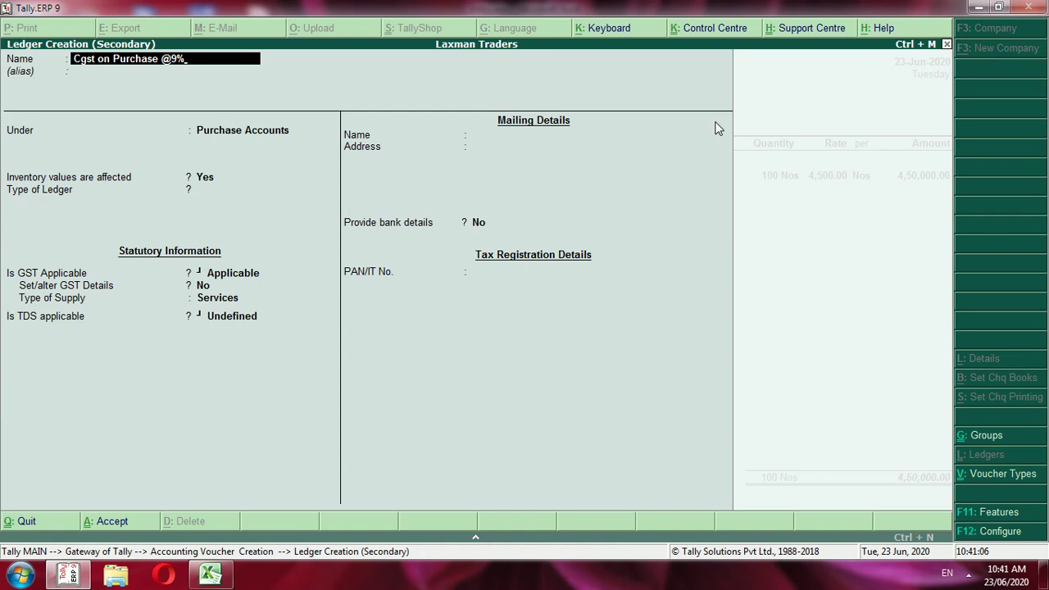
key("Return")
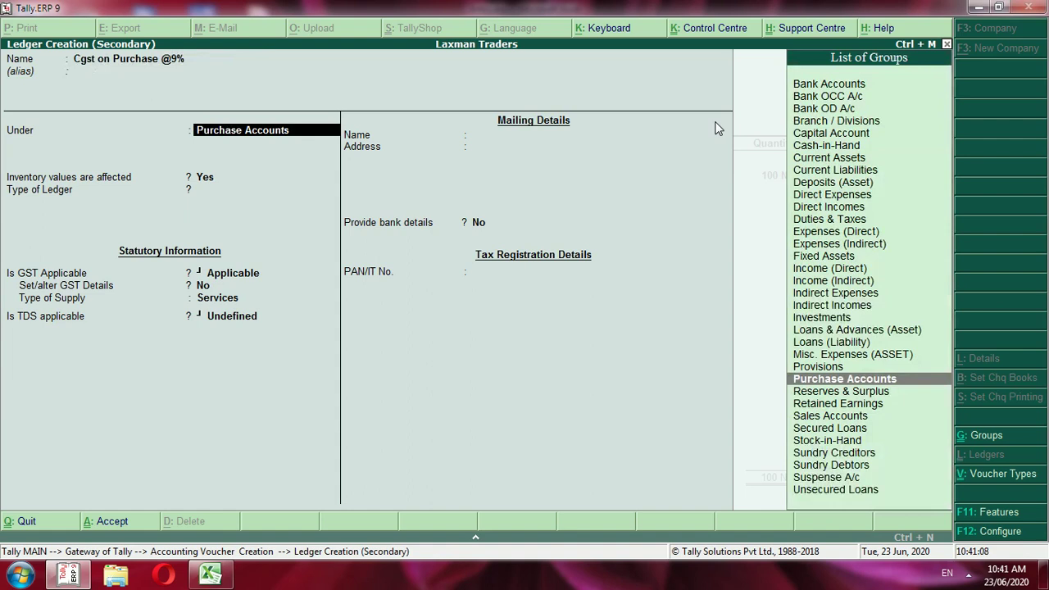
type("Duties & Taxes")
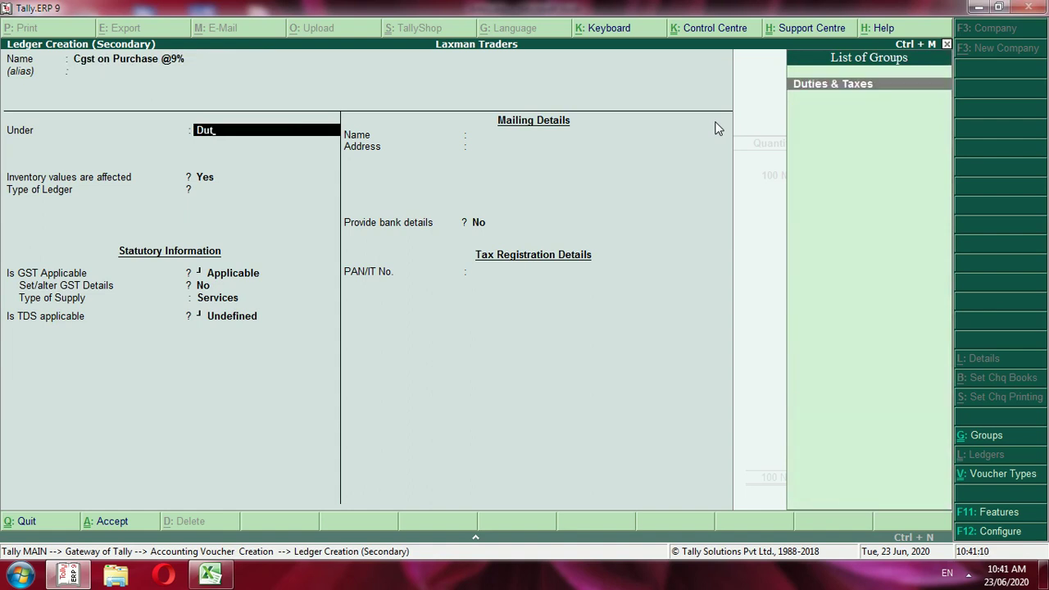
key("Return")
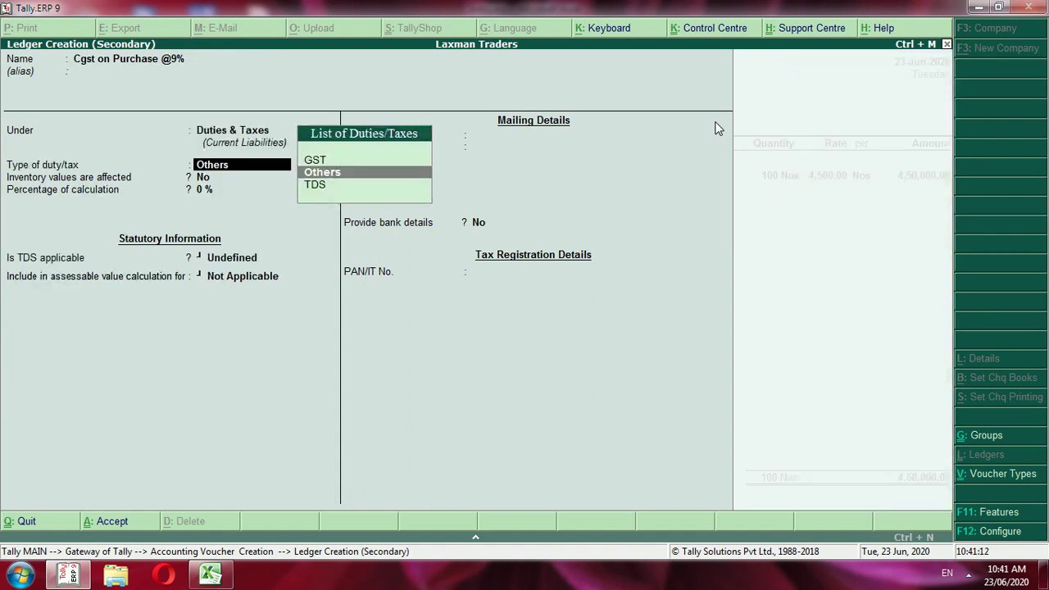
Set the CGST ledger to GST duty, Central Tax and 9% calculation, leave rounding Not Applicable and save it.
key("Up")
key("Return")
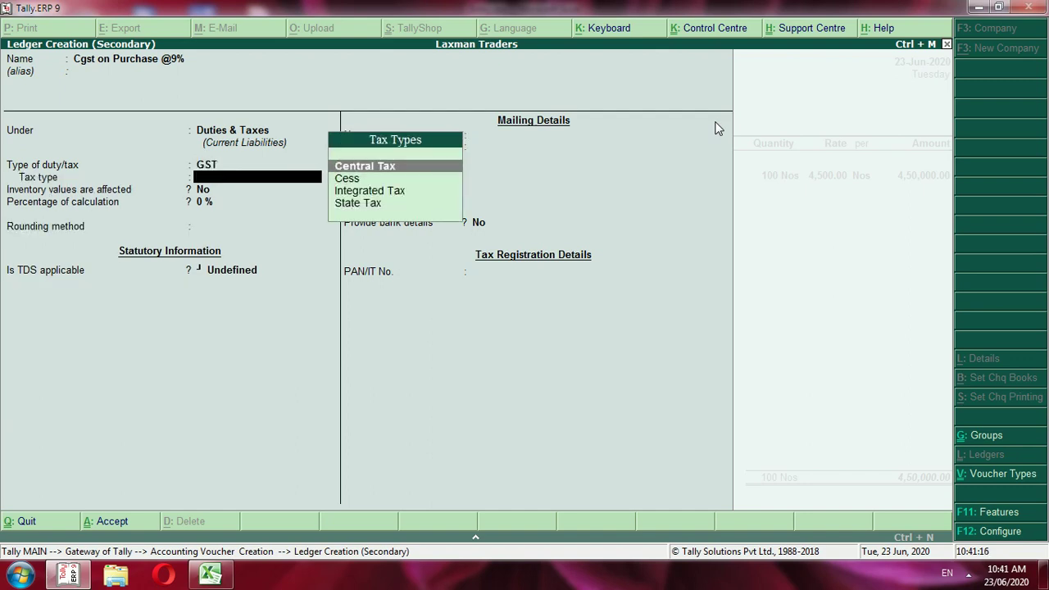
key("Return")
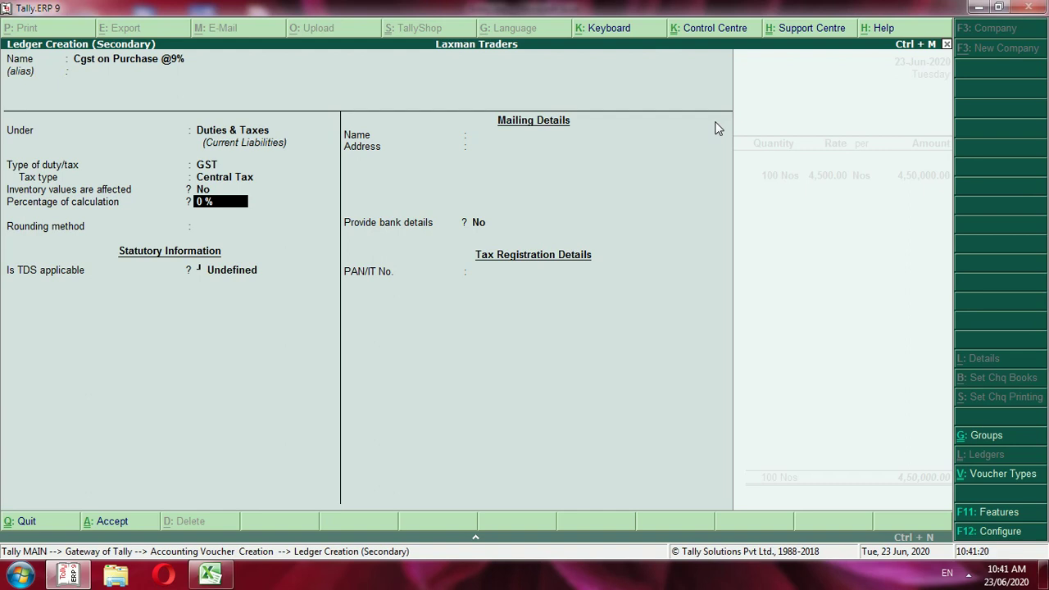
key("BackSpace")
type("9")
key("Return")
key("Return")
key("Return")
key("Return")
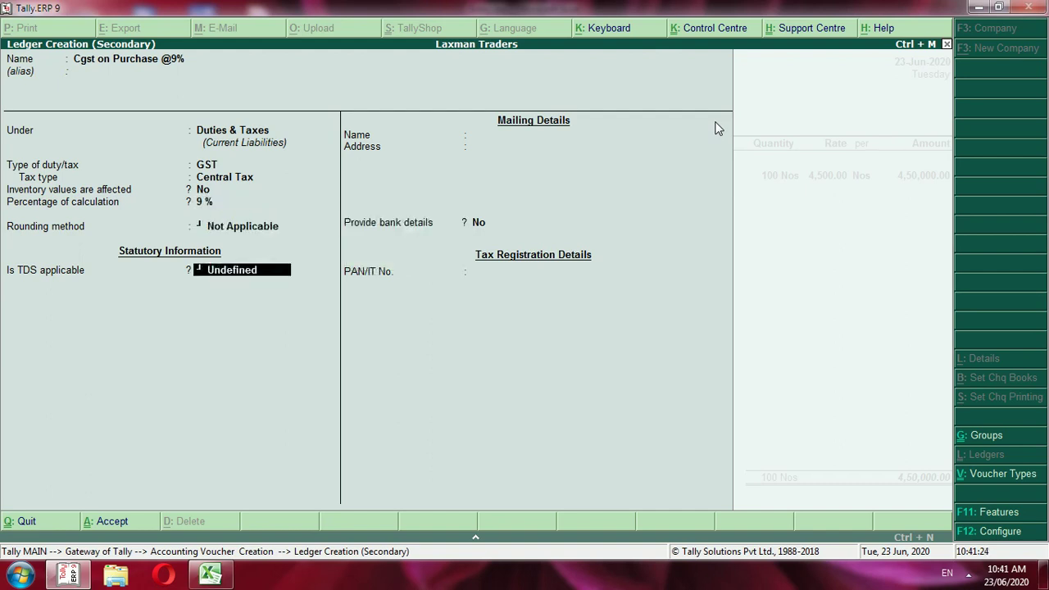
key("Return")
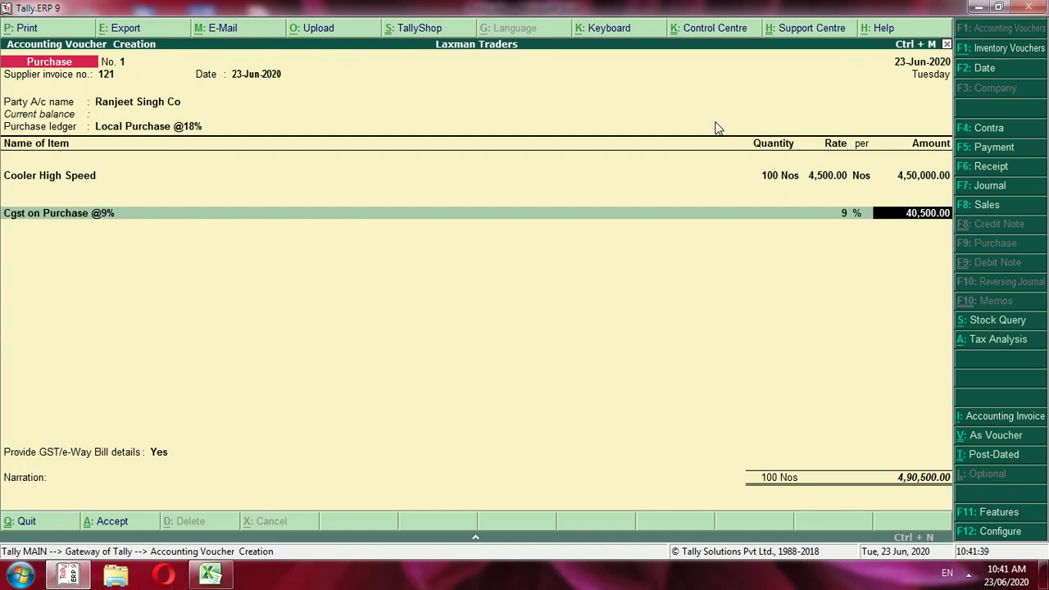
Check the CGST amount by computing 450000*9/100 in the built-in calculator, and return to the voucher.
key("ctrl+n")
type("45")
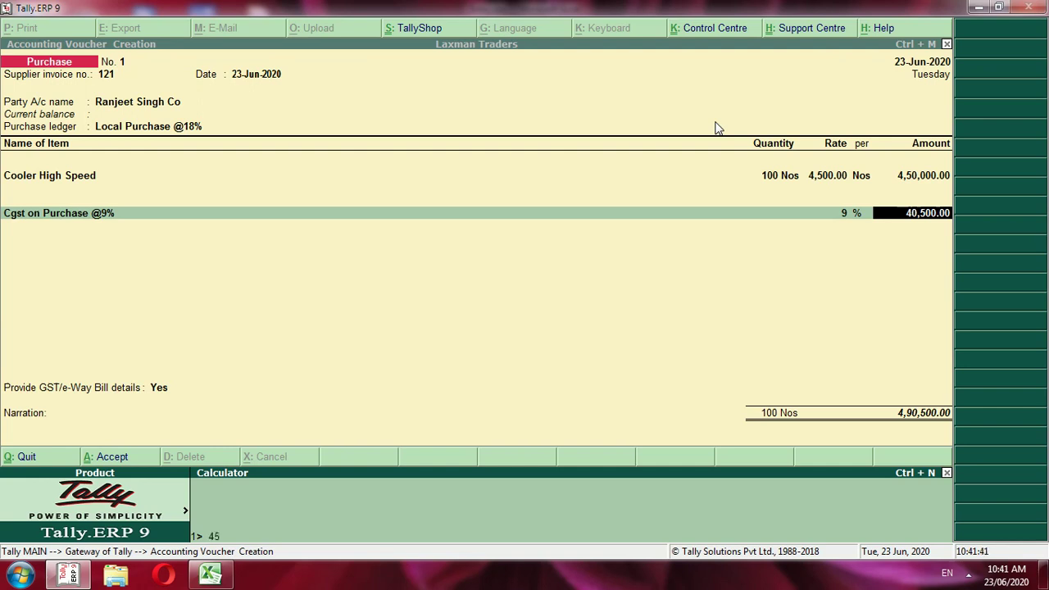
type("0000")
type("*9/")
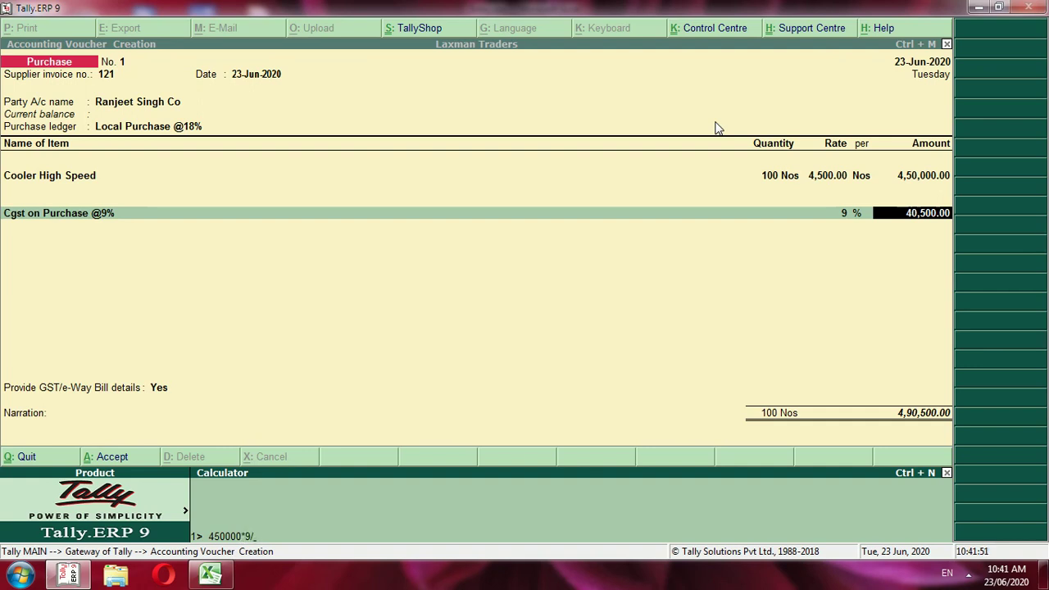
type("100")
key("Return")
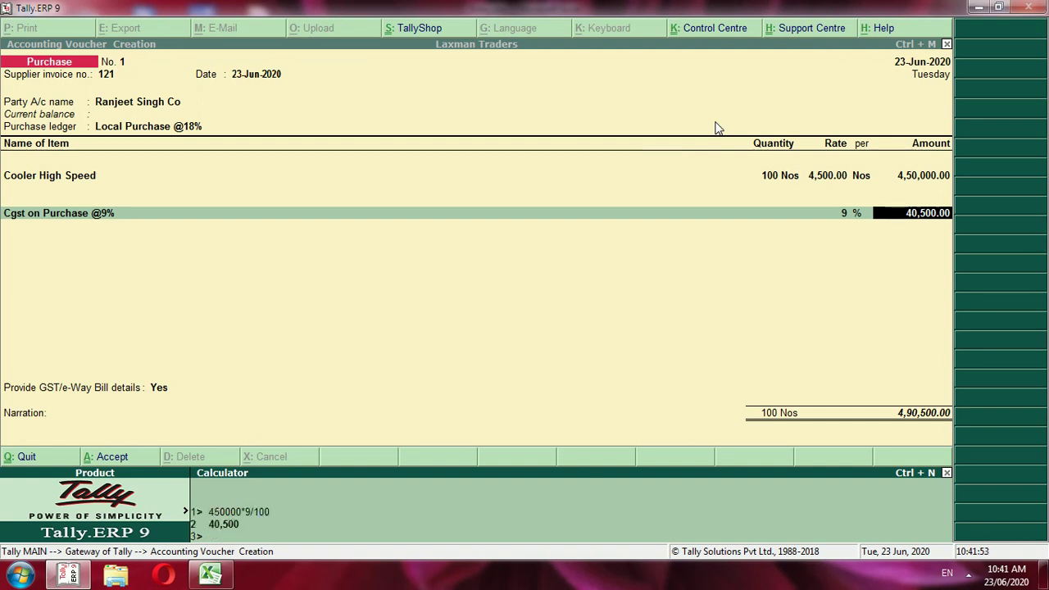
key("ctrl+m")
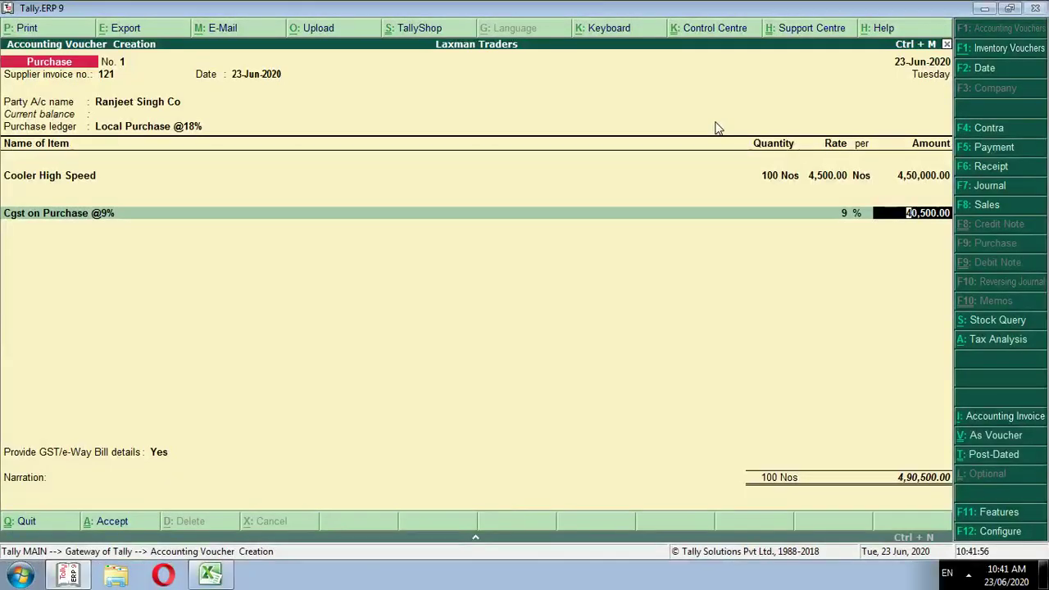
Accept the CGST amount and create another tax ledger named Sgst on Purchase @9% under Duties & Taxes.
key("Return")
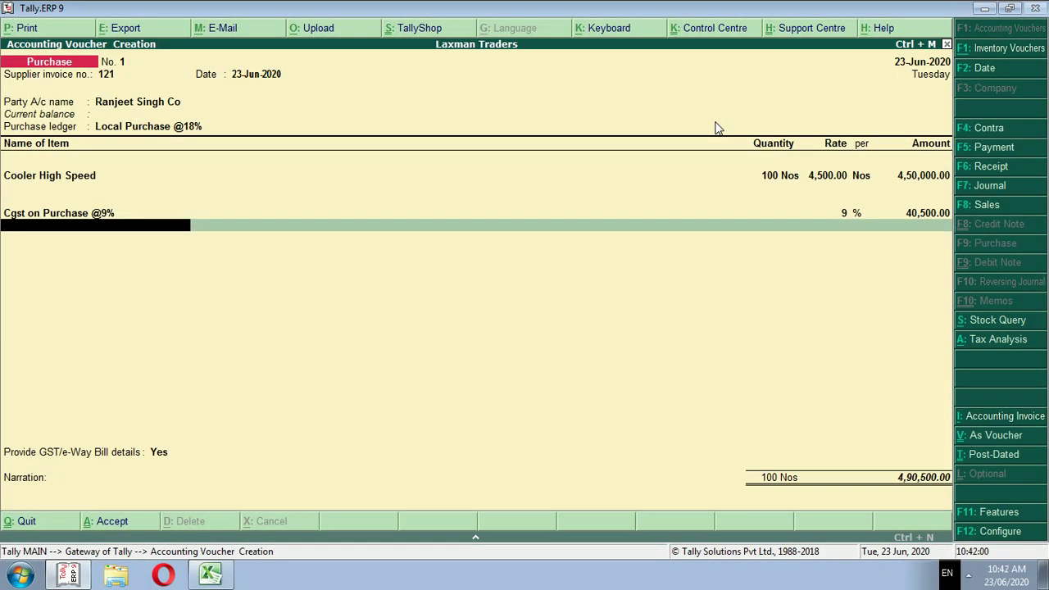
key("alt+c")
type("S")
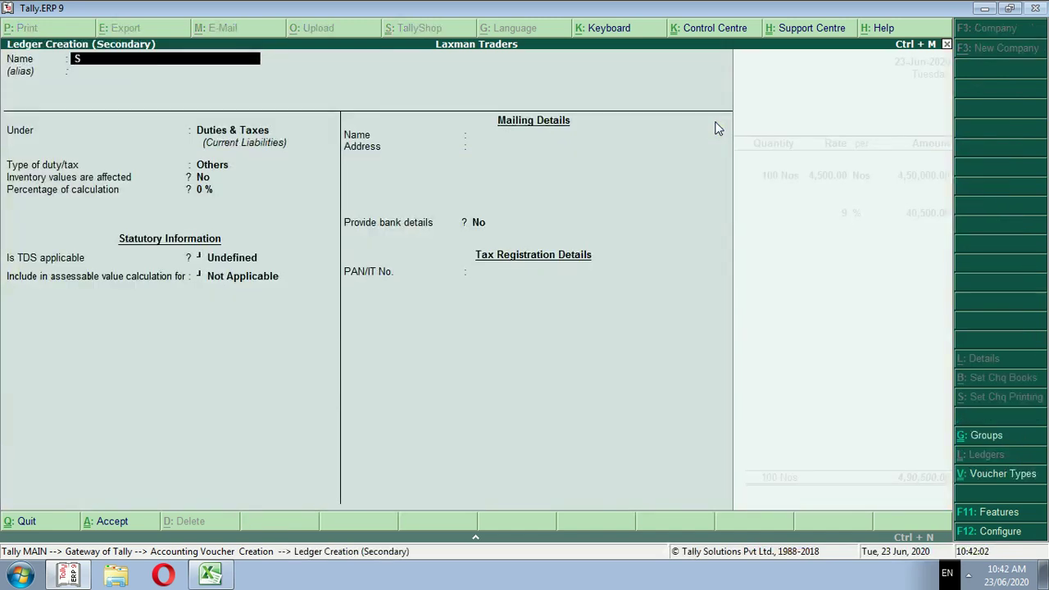
type("gst on Purchase @9%")
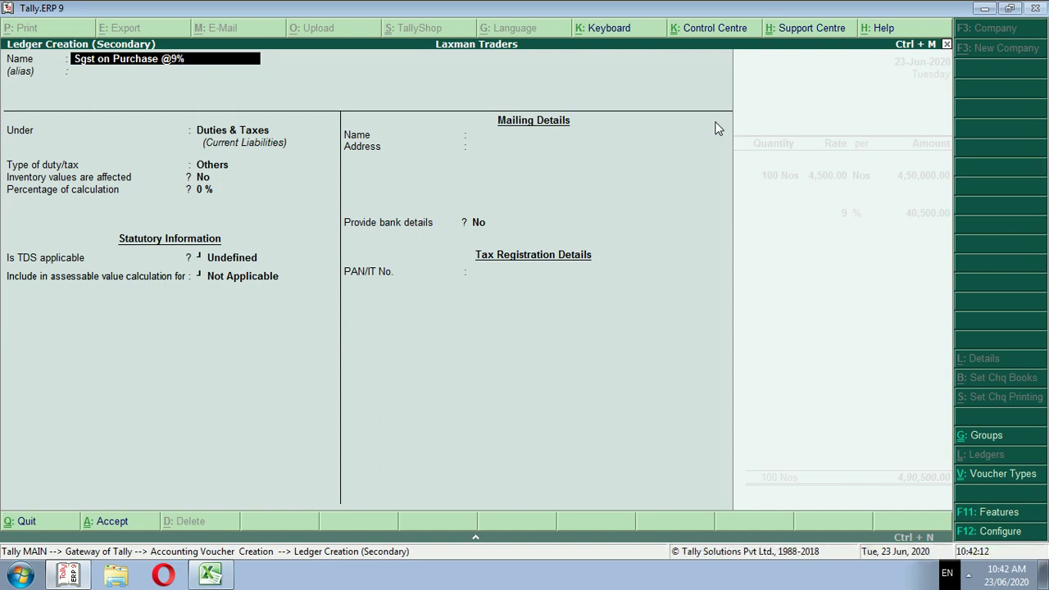
key("Return")
key("Return")
key("Return")
Set the SGST ledger's type of duty to GST and its tax type to State Tax.
key("Up")
key("Return")
key("Down")
key("Down")
key("Up")
key("Up")
key("Down")
key("Down")
key("Down")
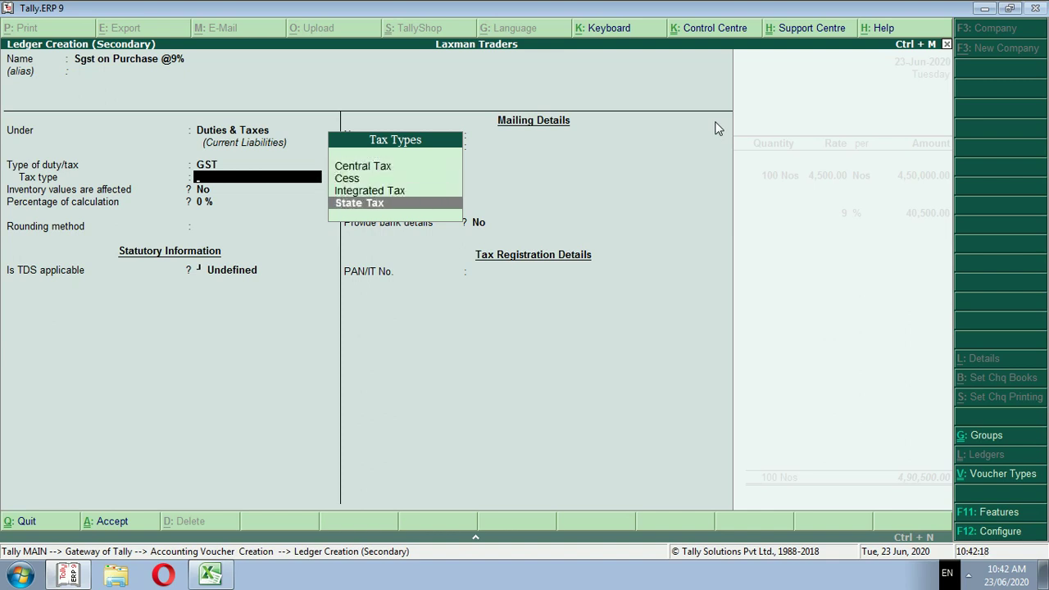
key("Return")
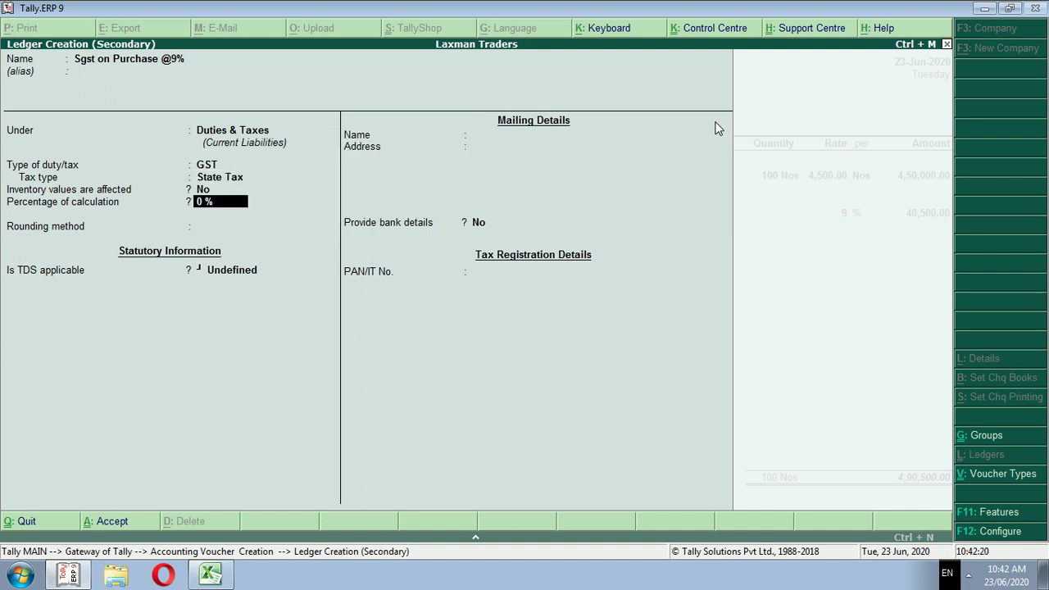
Set the SGST ledger's percentage of calculation to 9%, save the ledger and accept its amount in the voucher.
type("9")
key("Return")
key("Return")
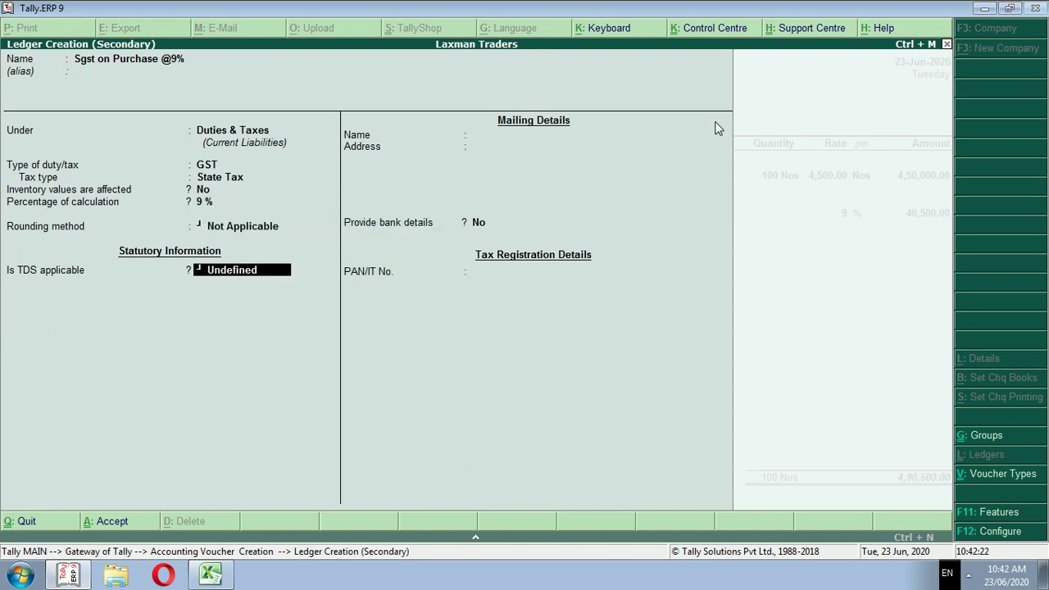
key("Return")
key("Return")
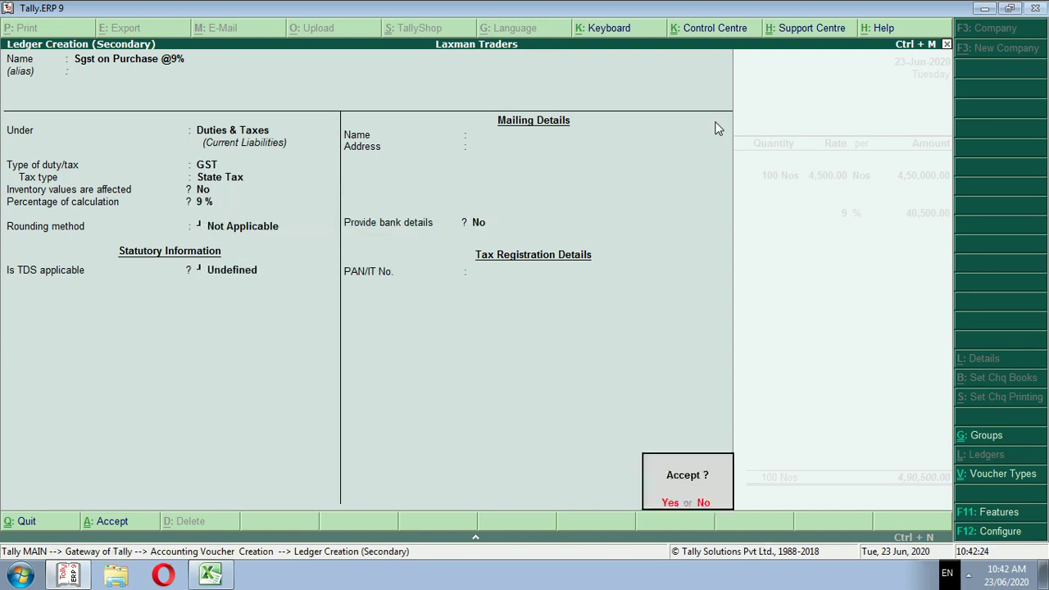
key("Return")
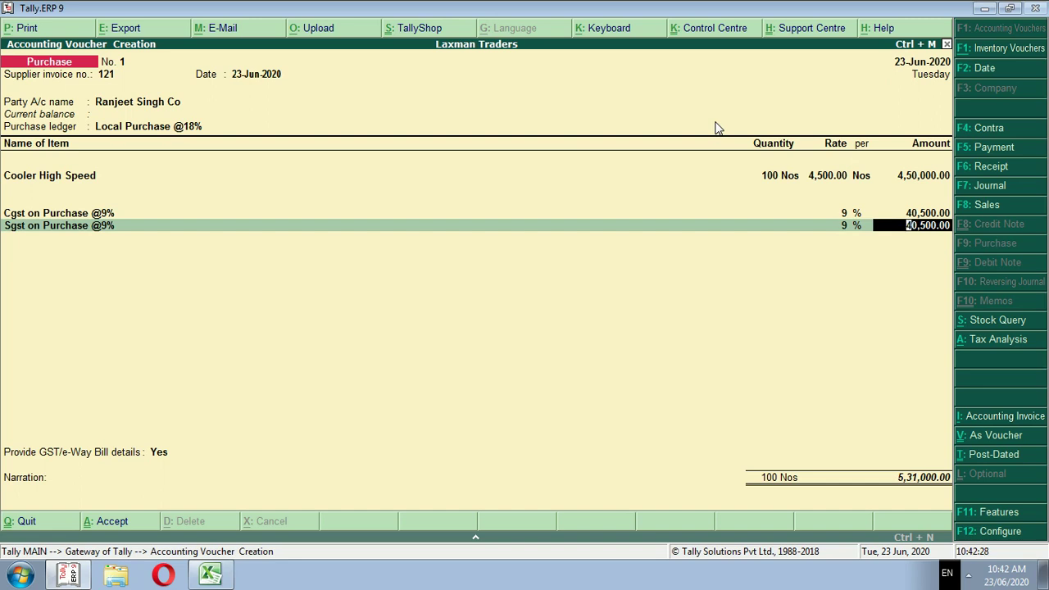
key("Return")
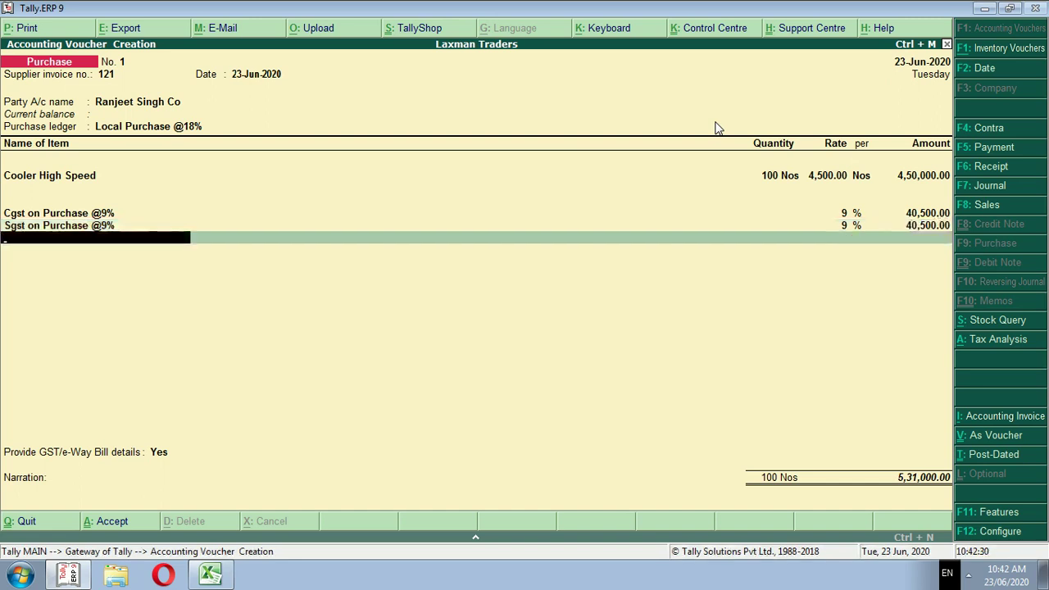
Decline GST/e-Way Bill details, enter the narration "Being cooler purchased from" followed by the supplier's name, and save the purchase voucher.
key("Return")
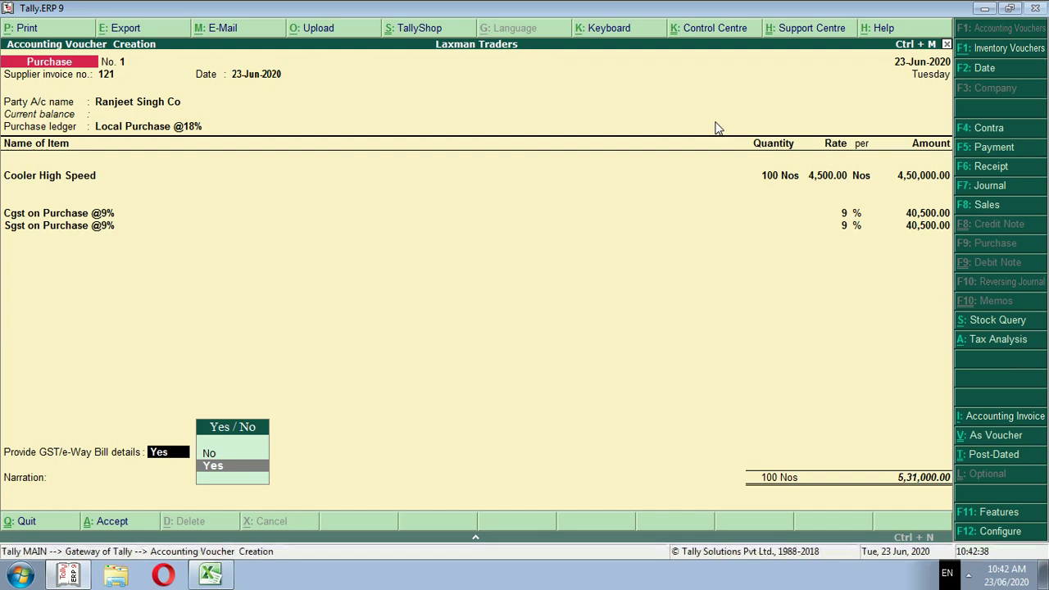
key("Up")
key("Return")
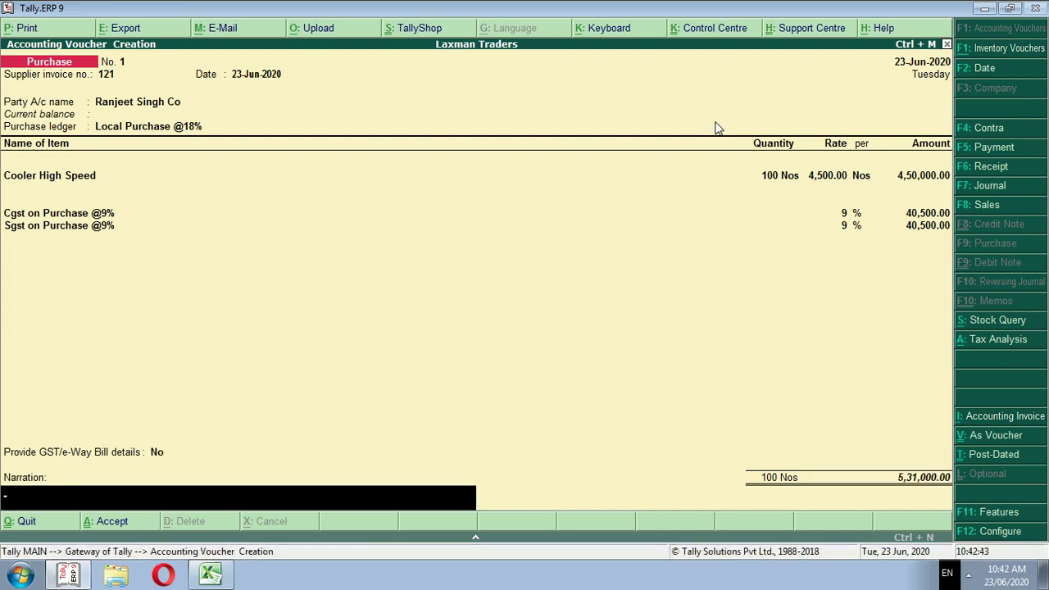
type("Being cooler purchased from")
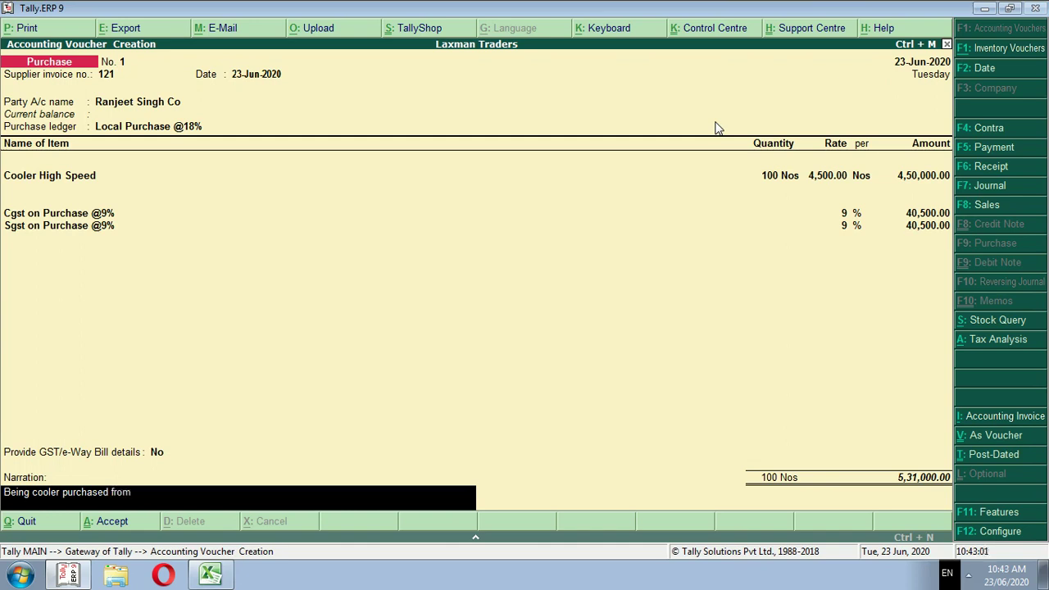
type("Ranjeet singh co.")
key("Return")
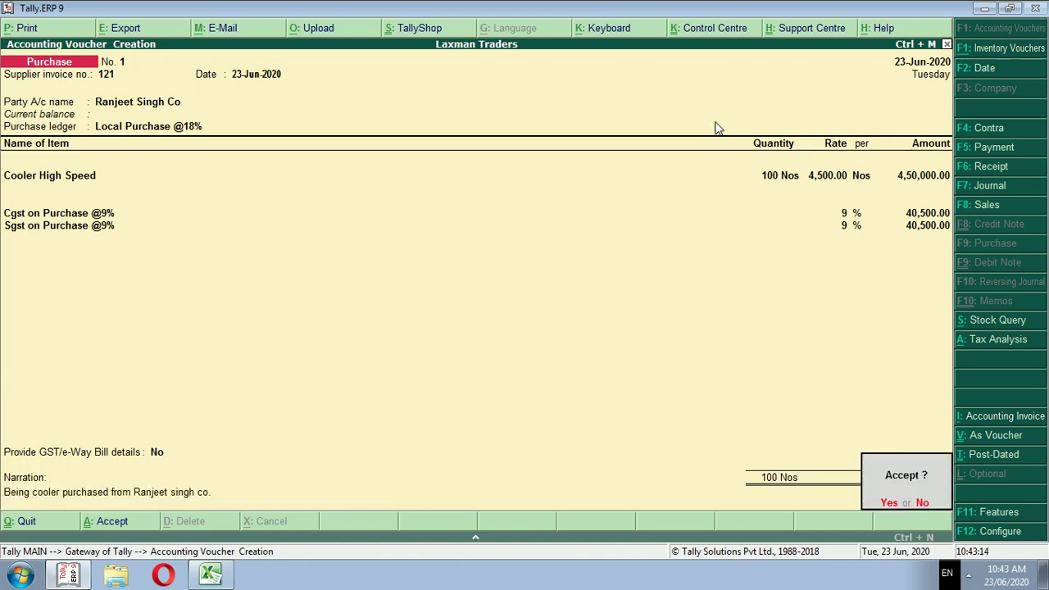
key("Return")
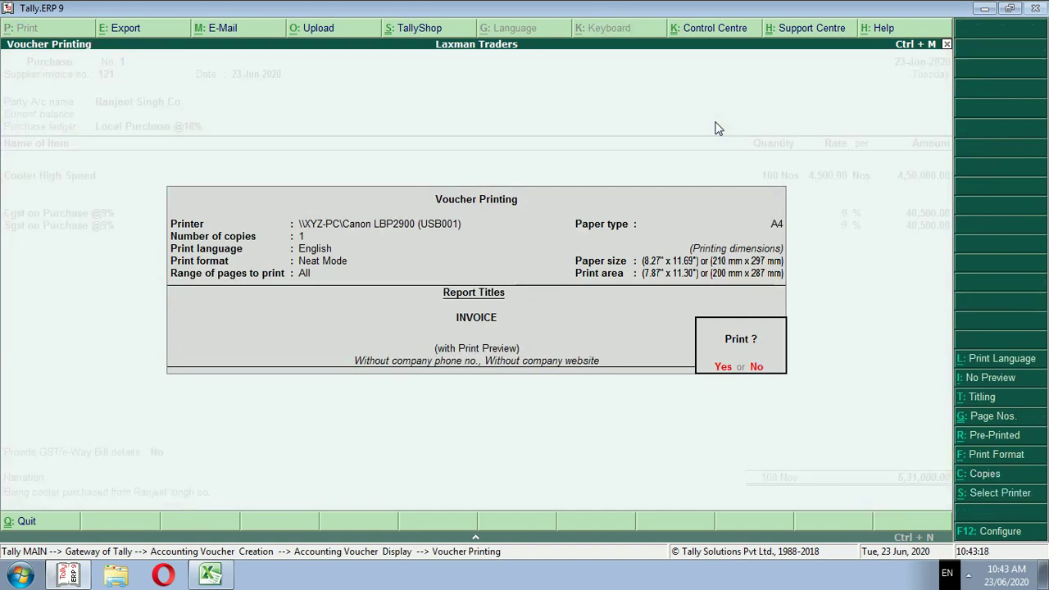
Open the print preview of the purchase invoice and examine its party details, item line and tax lines.
key("Return")
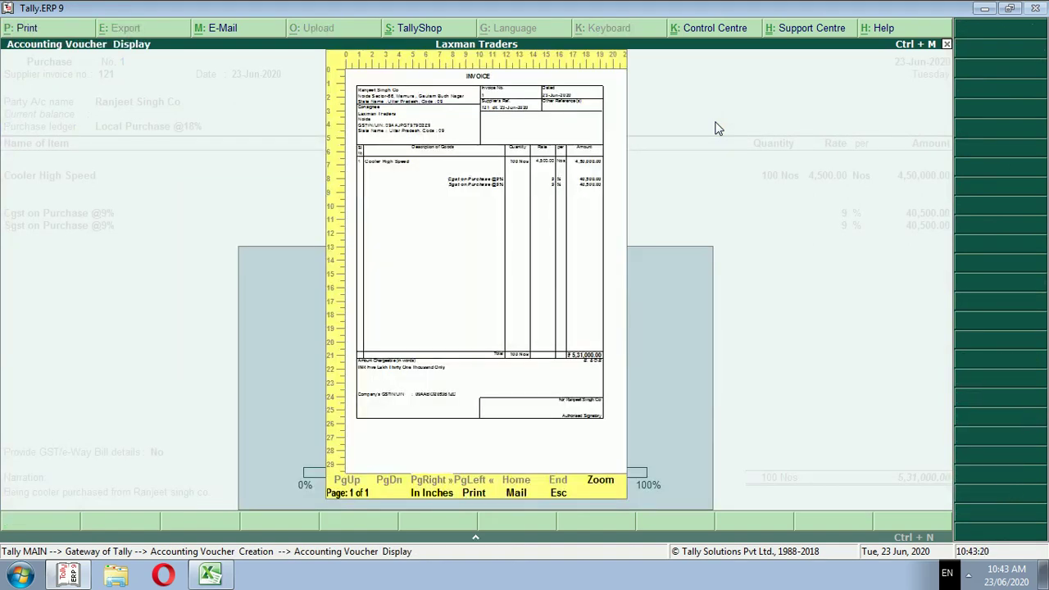
key("alt+z")
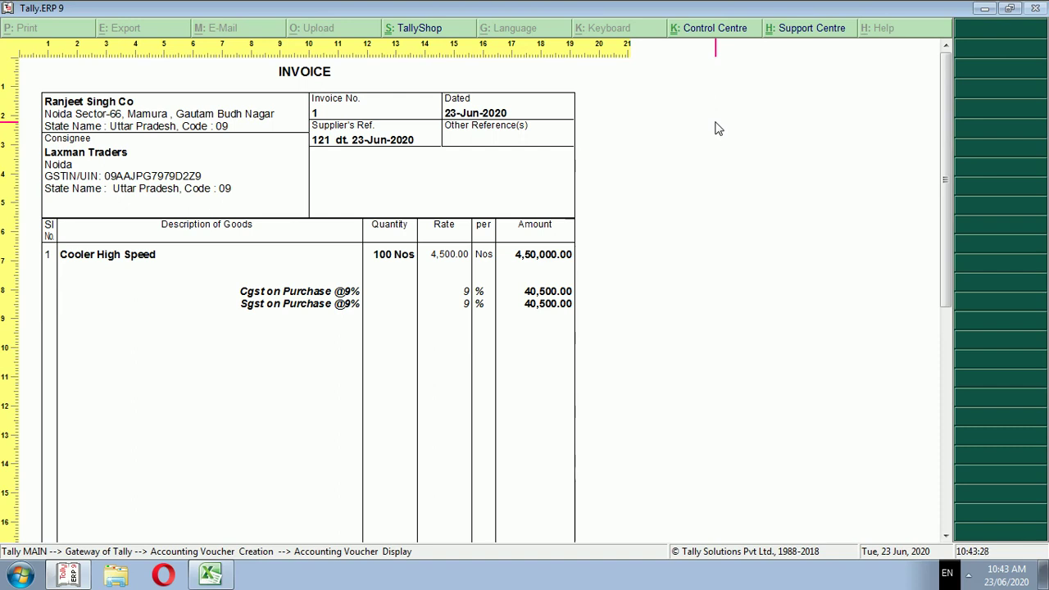
scroll(715, 128, "down", 4)
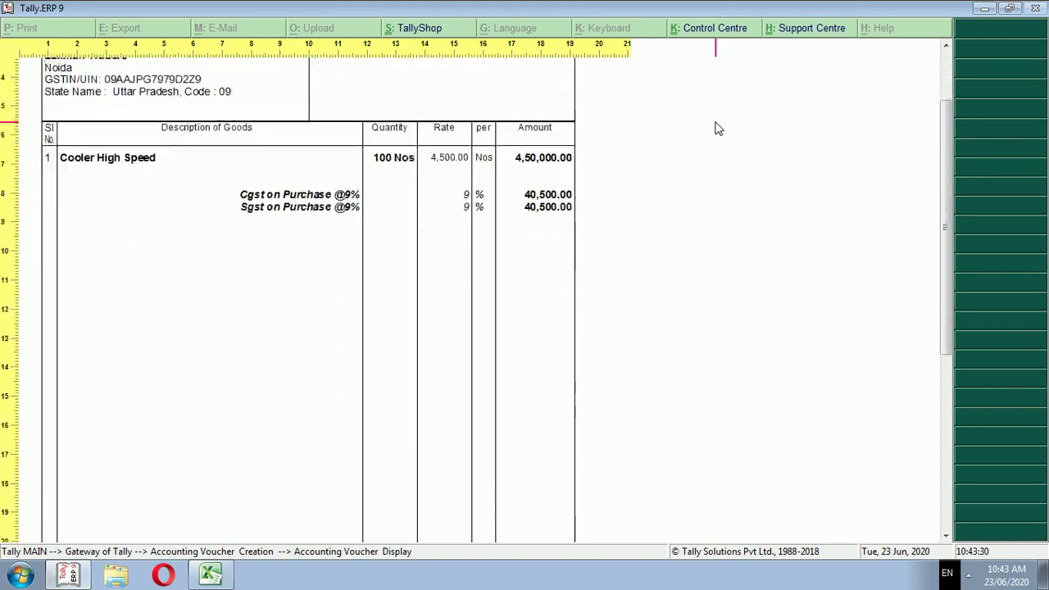
scroll(715, 129, "down", 10)
scroll(715, 129, "up", 14)
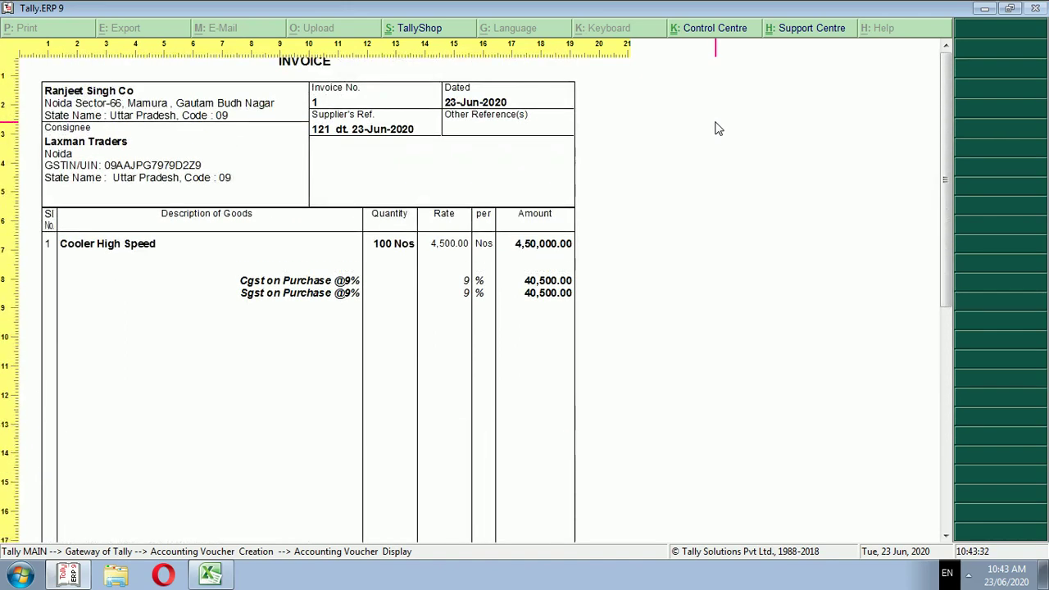
Close the purchase invoice preview and the voucher display, and quit voucher creation to the Gateway of Tally.
key("alt+z")
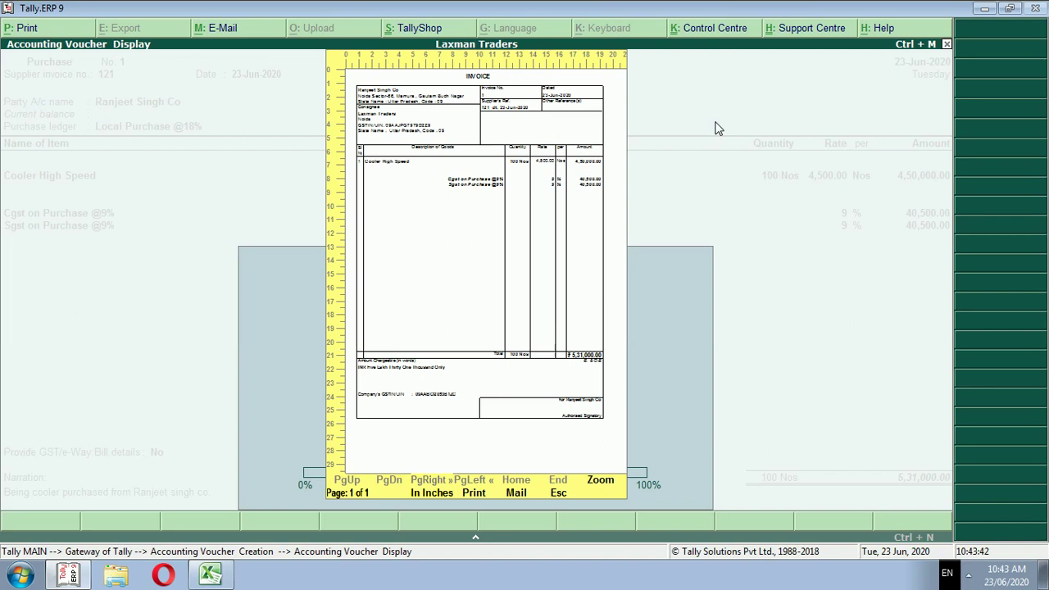
key("Escape")
key("Escape")
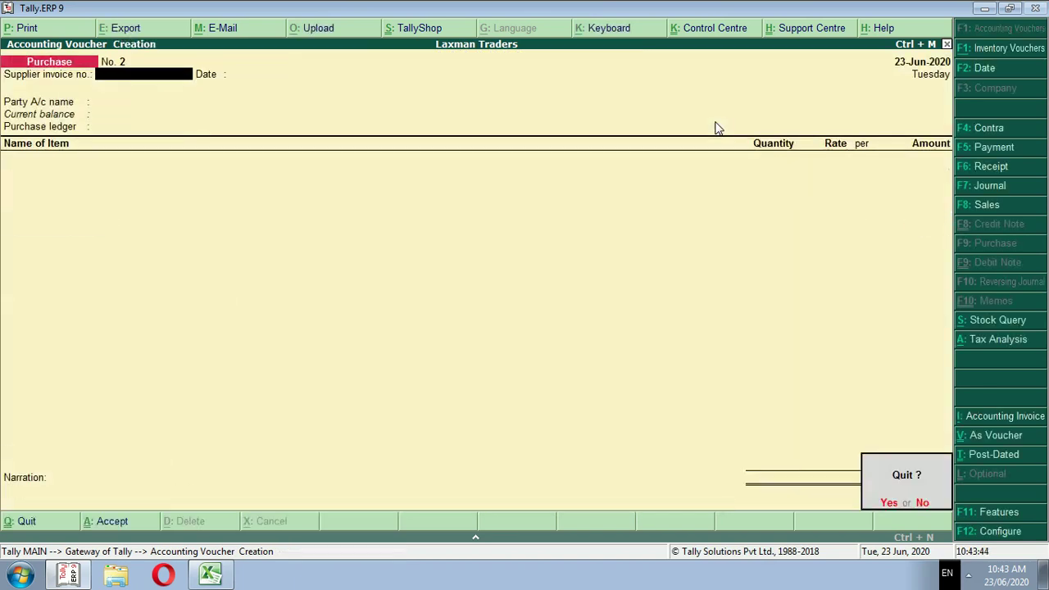
key("y")
key("Escape")
key("n")
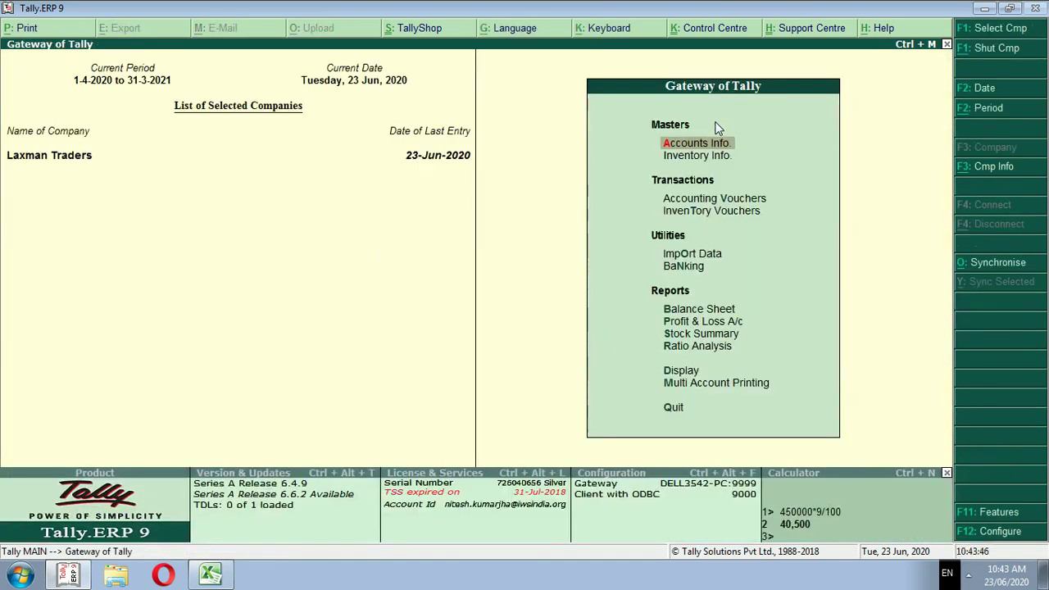
Start a new sales voucher under Accounting Vouchers and enter 1 as its reference number.
key("Down")
key("Down")
key("Up")
key("Up")
key("Down")
key("Down")
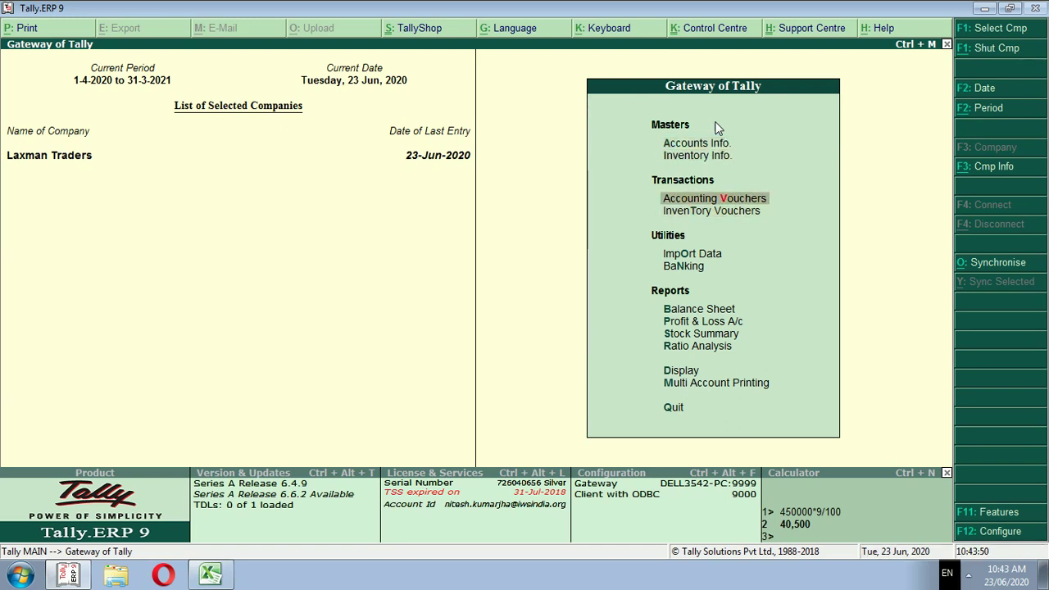
key("Return")
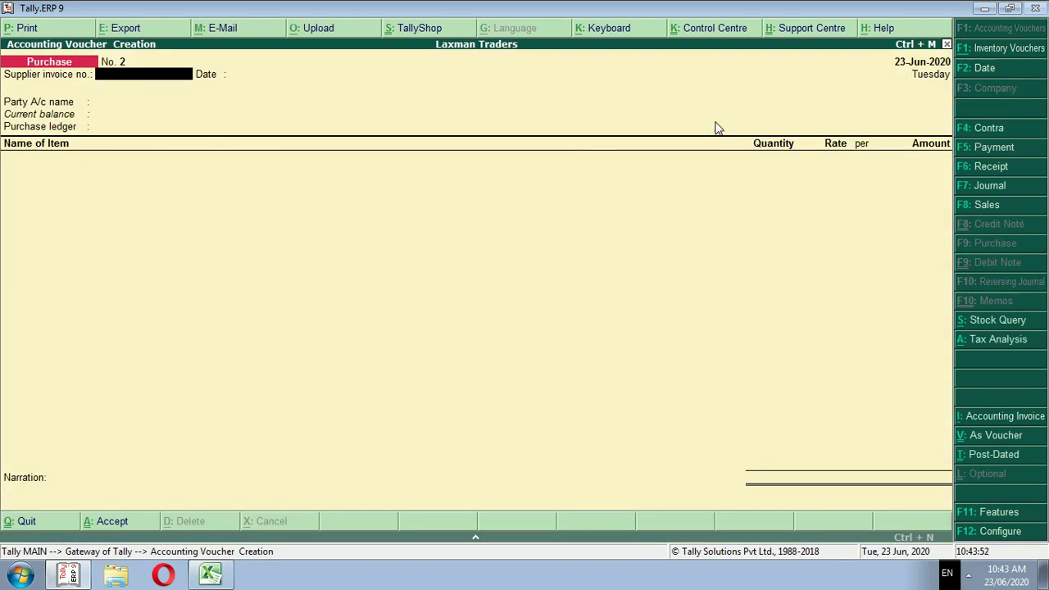
key("F8")
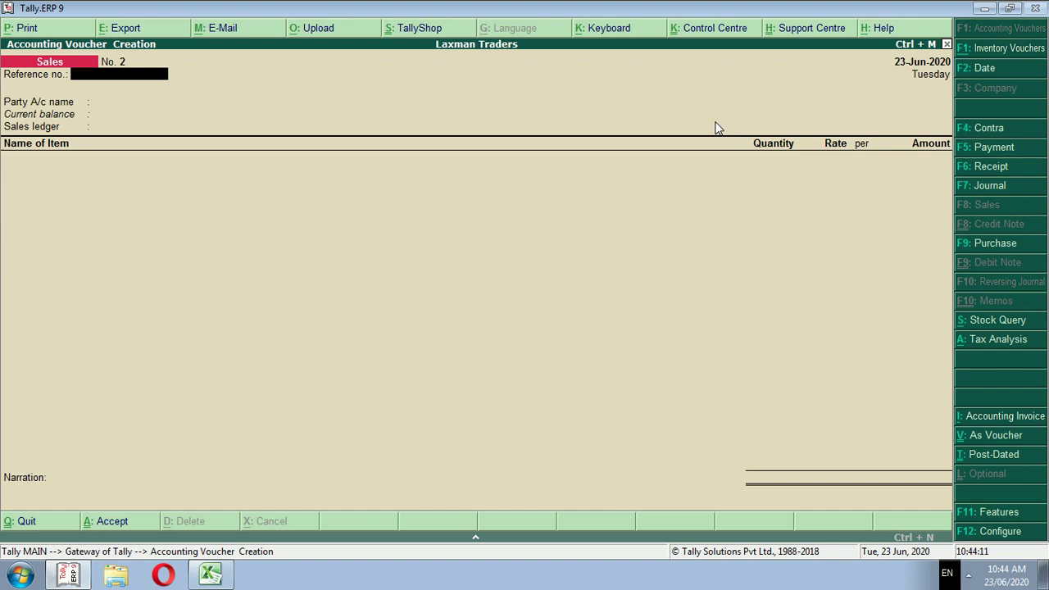
type("1")
key("Return")
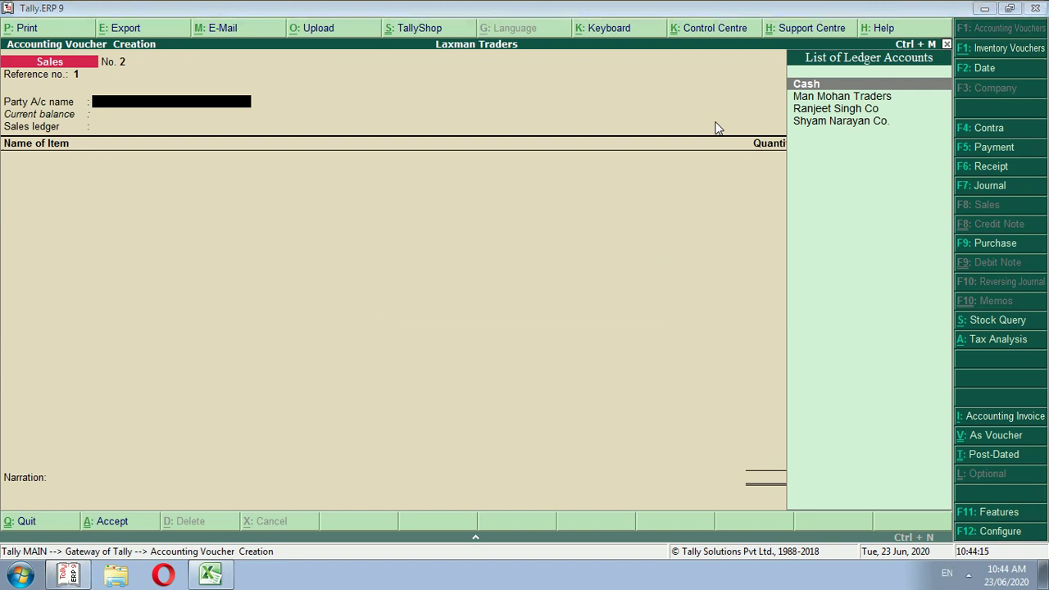
Switch to the Entry.xlsx workbook, examine the buyer's row in the Sales Entry table, and return to the sales voucher.
key("alt+Tab")
key("Right")
key("Right")
key("Right")
key("alt+Tab")
key("alt+Tab")
key("alt+Tab")
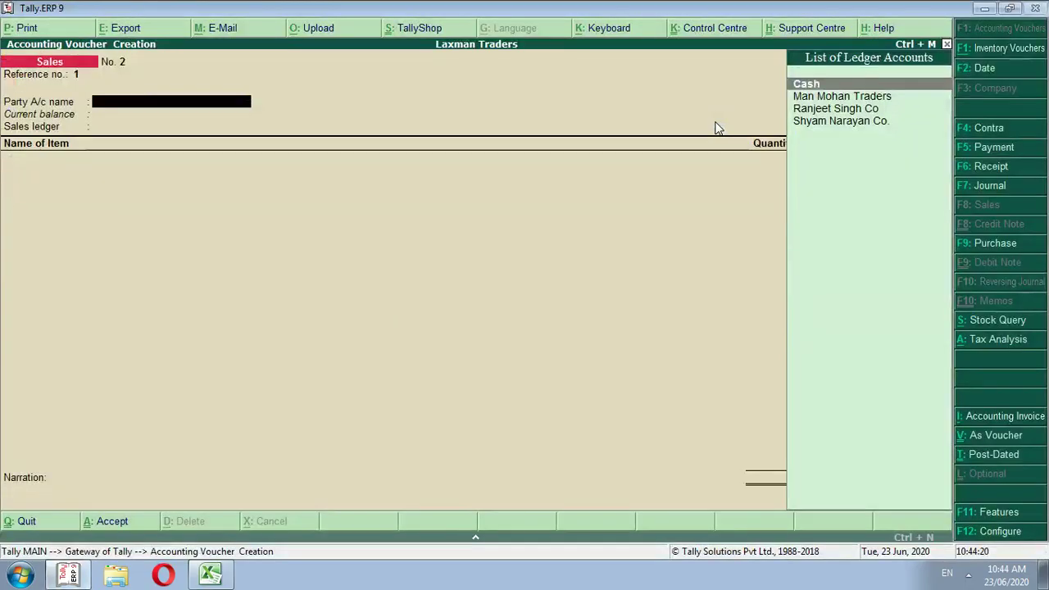
key("Down")
key("Down")
key("Down")
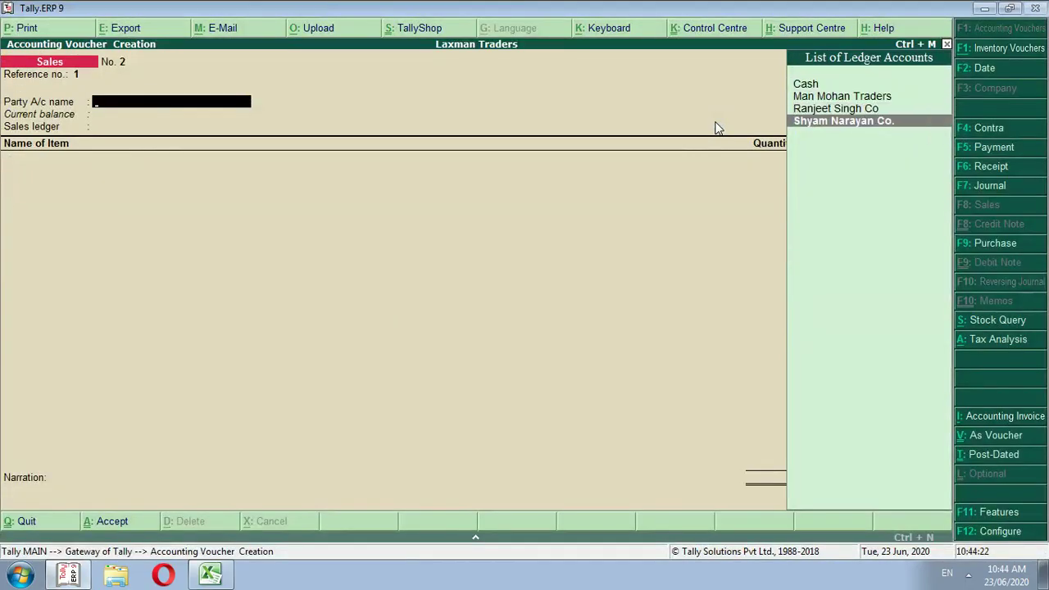
key("Return")
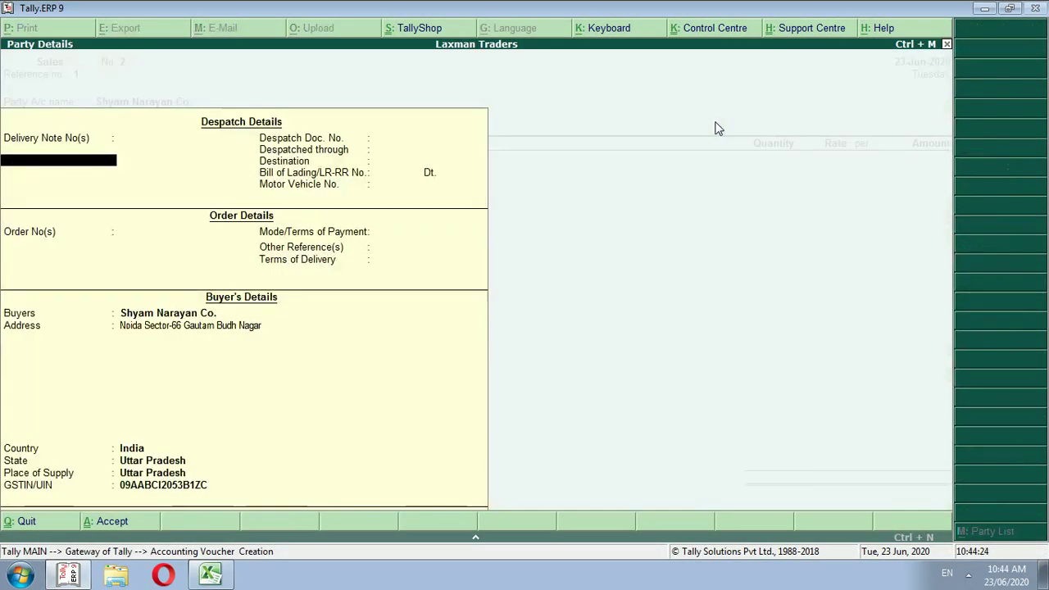
key("Return")
key("Return")
key("Return")
key("Escape")
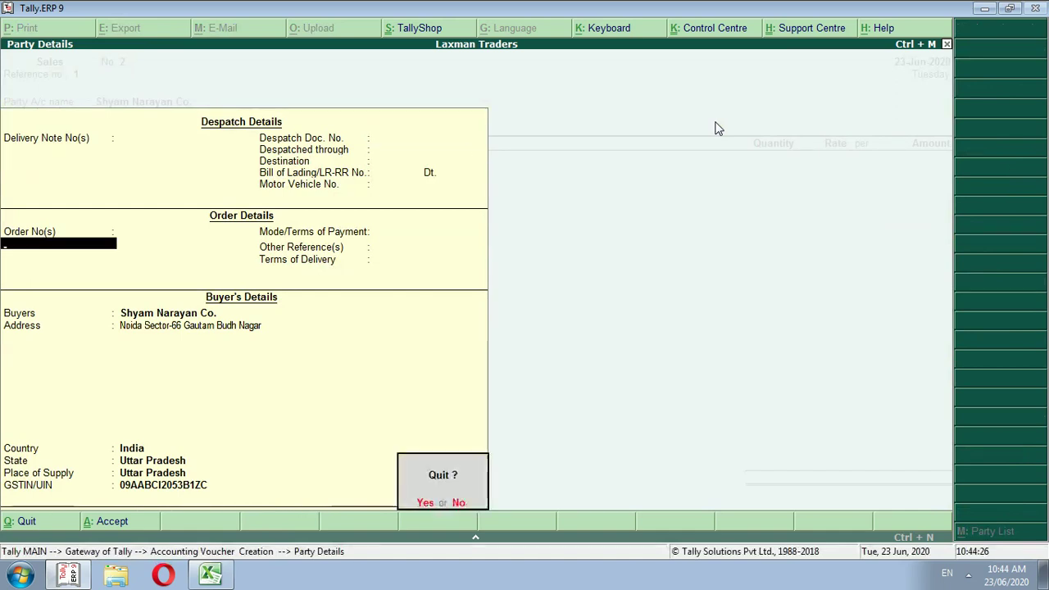
key("Return")
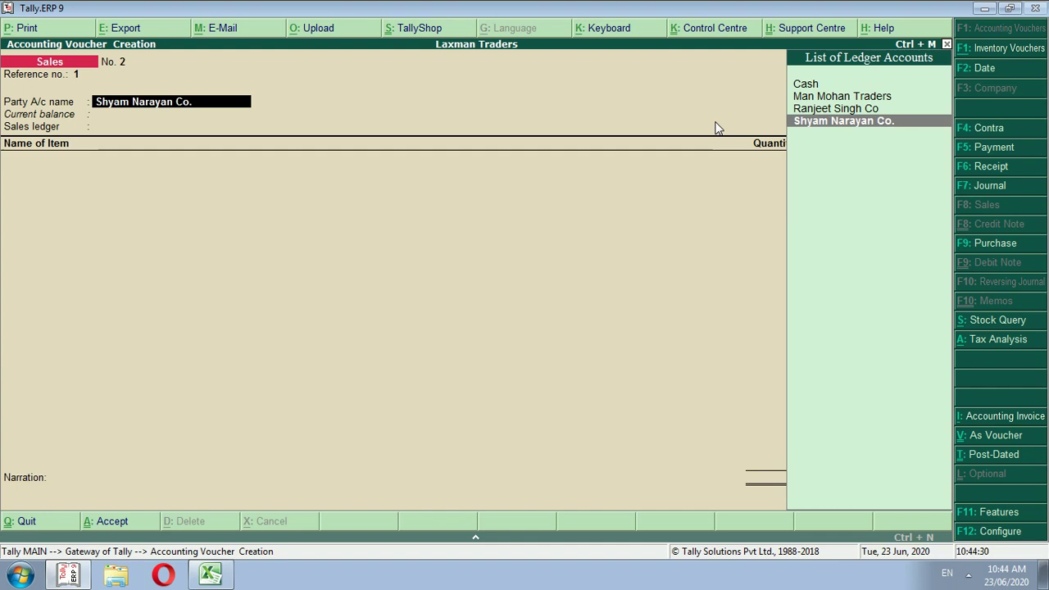
Open the existing Shyam Narayan Co. ledger for alteration from the party field and delete it.
key("ctrl+Return")
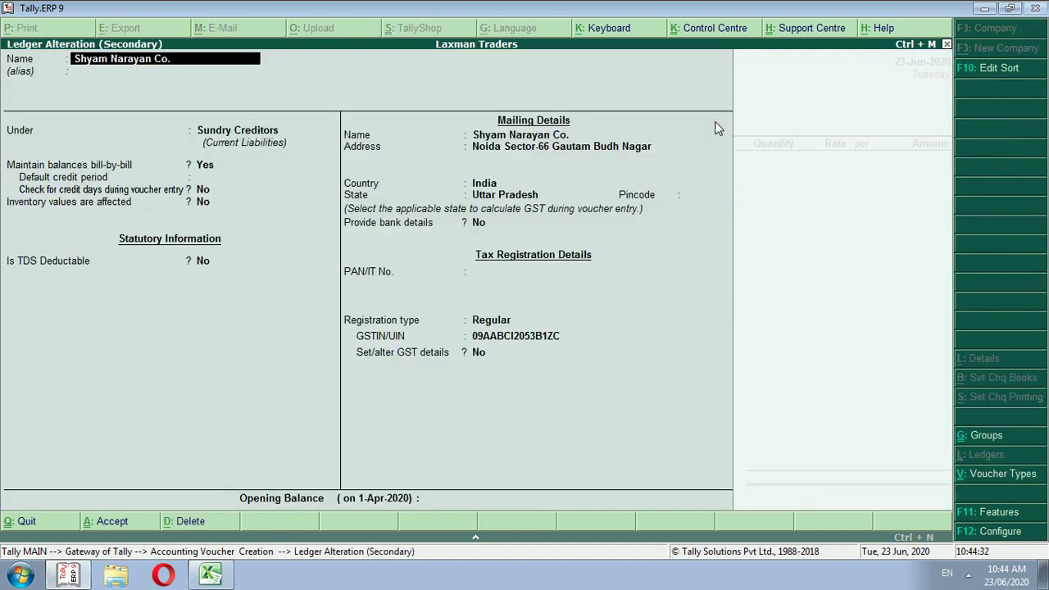
key("alt+d")
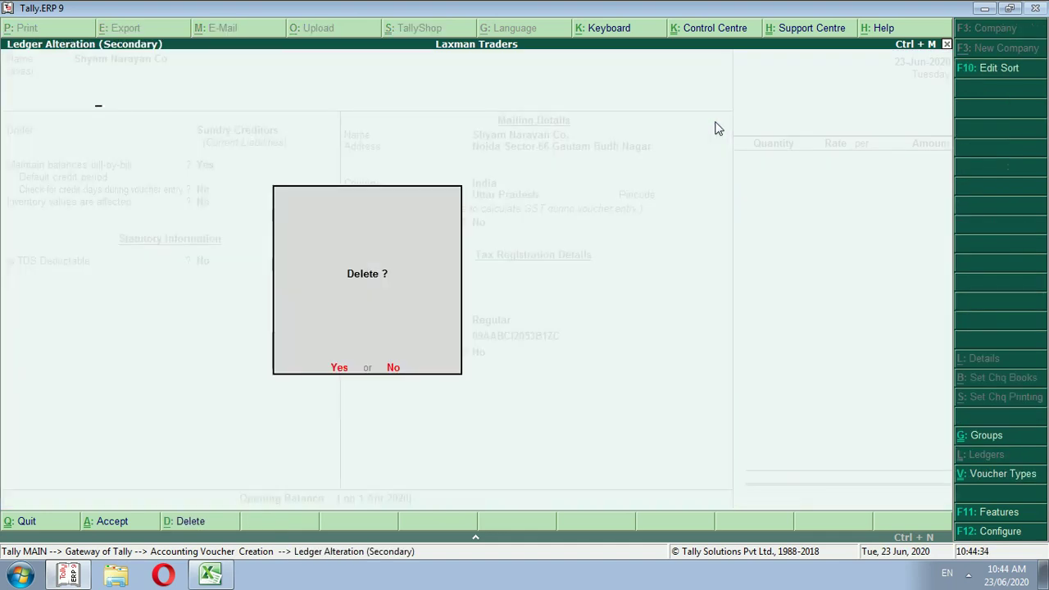
key("y")
key("Return")
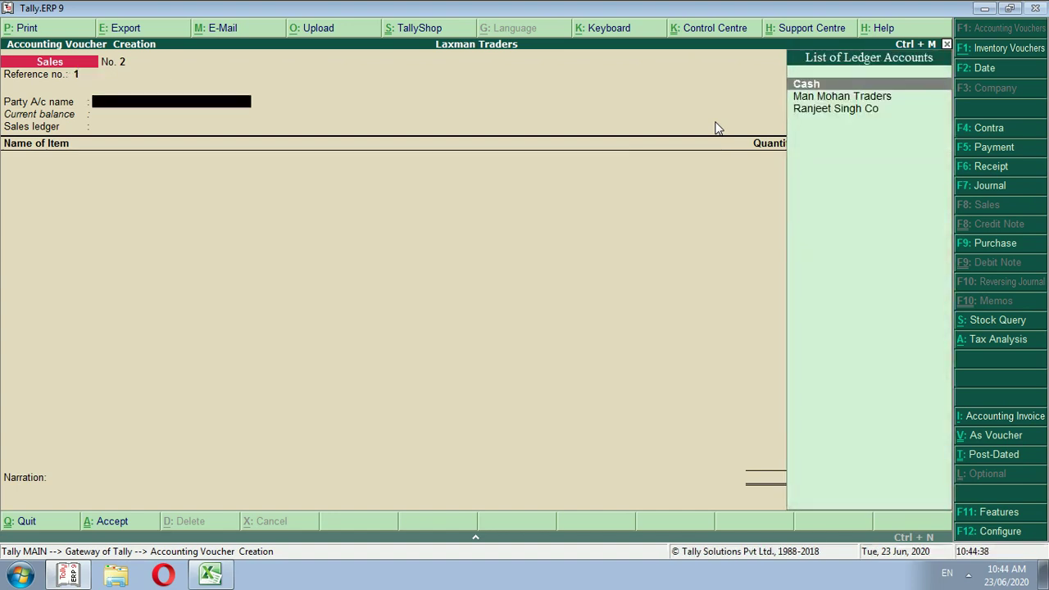
Create a new party ledger named Shyam Narayan Co from the sales voucher, checking the name in the Entry.xlsx workbook.
key("alt+c")
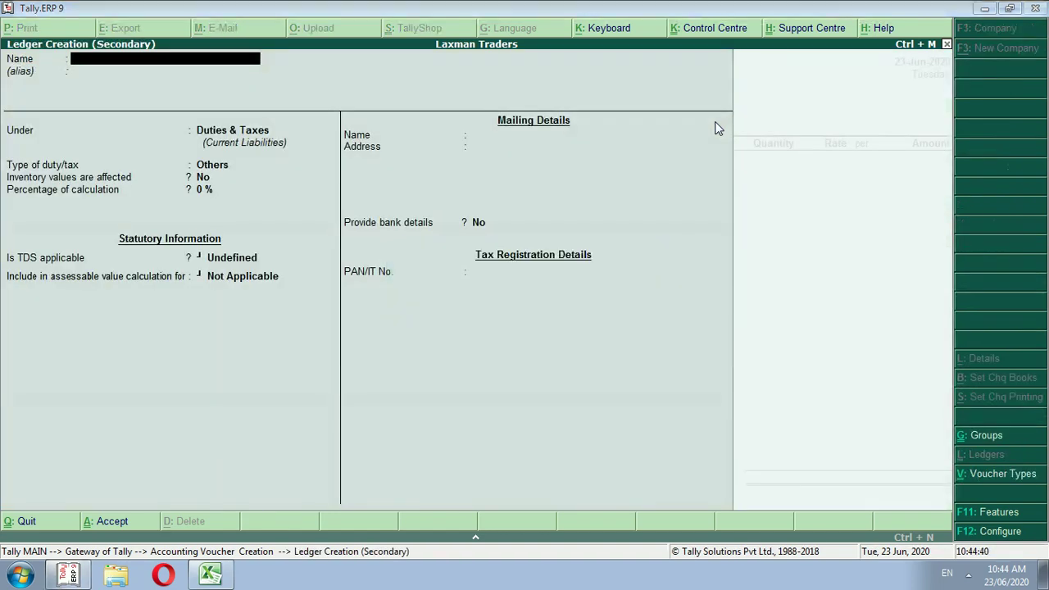
key("alt+Tab")
key("alt+shift+Tab")
key("alt+Tab")
key("Left")
key("Right")
key("alt+Tab")
key("alt+Tab")
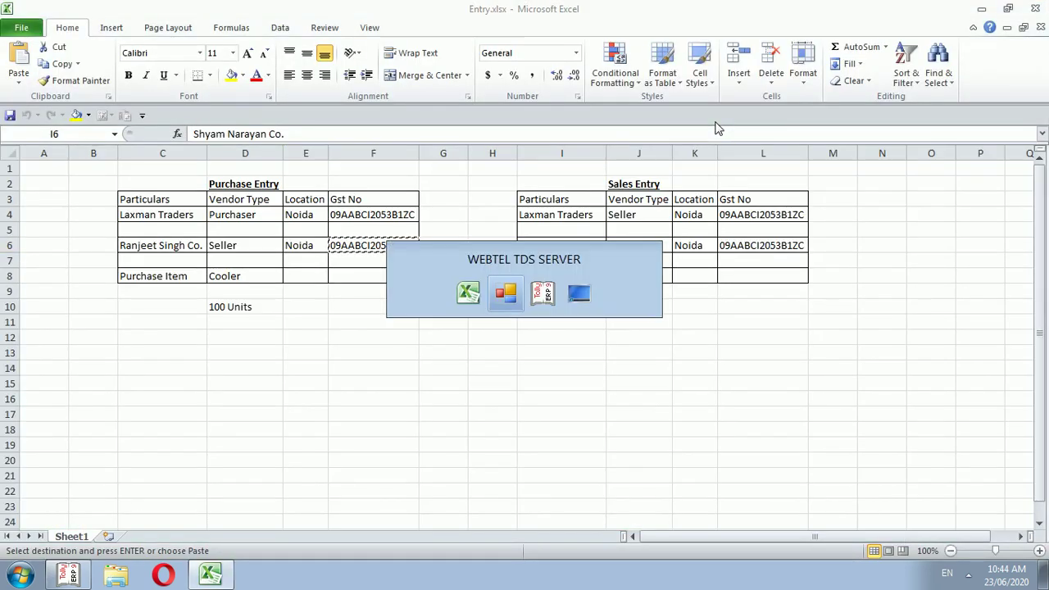
type("Shy")
type("am")
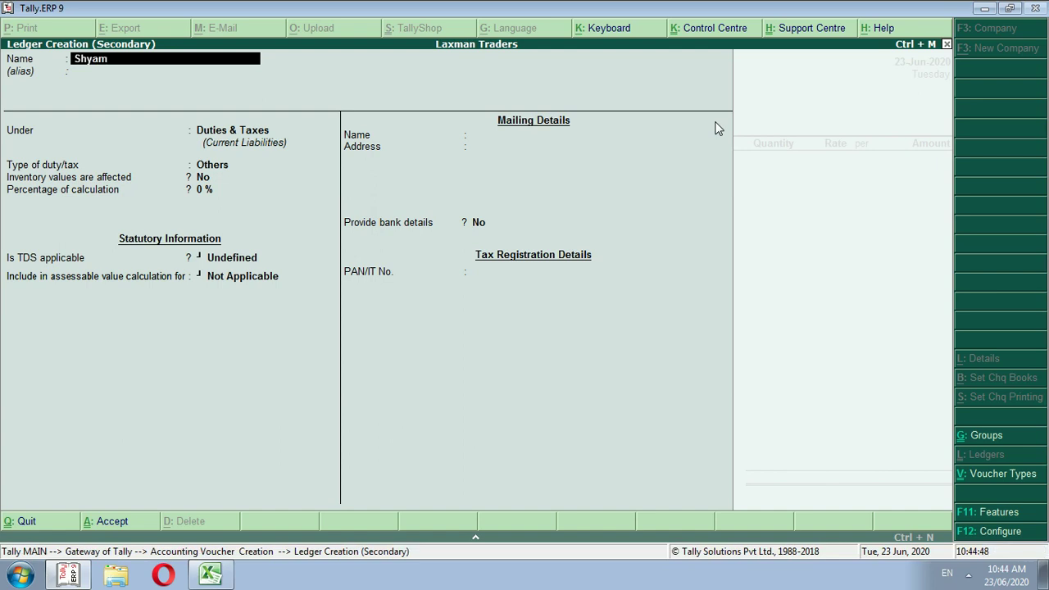
type(" Narayan Co")
key("Return")
key("Return")
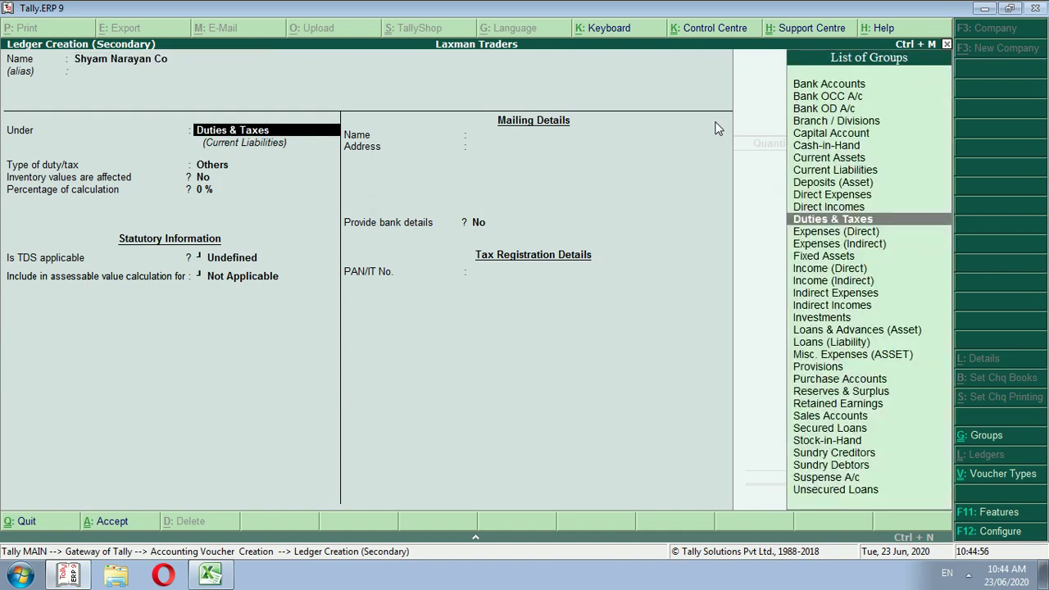
Place the ledger under Sundry Debtors and keep the default bill-by-bill, inventory, TDS and mailing name settings.
type("Sundry")
key("Down")
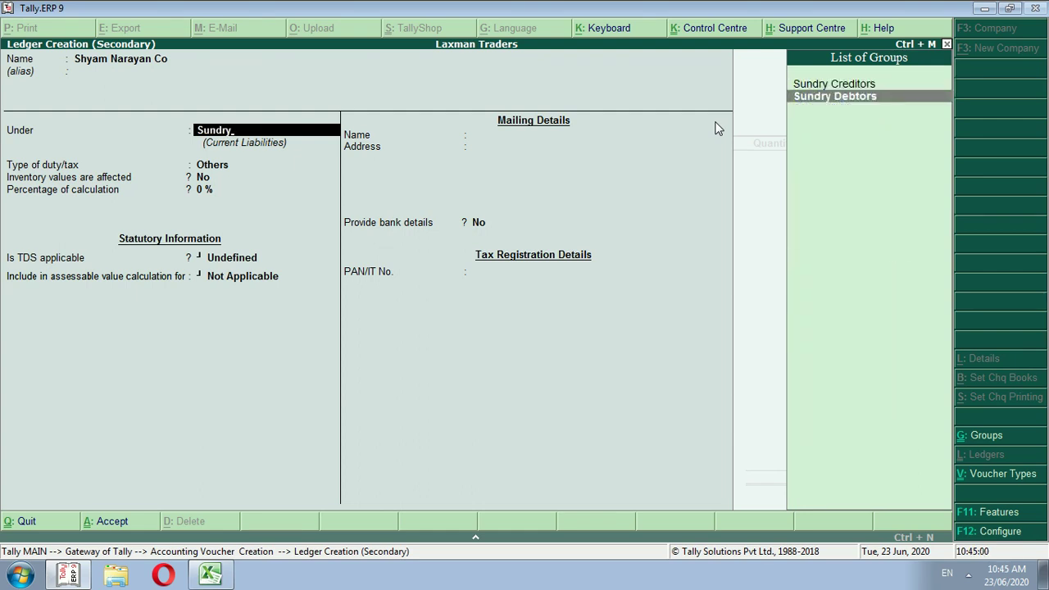
key("Return")
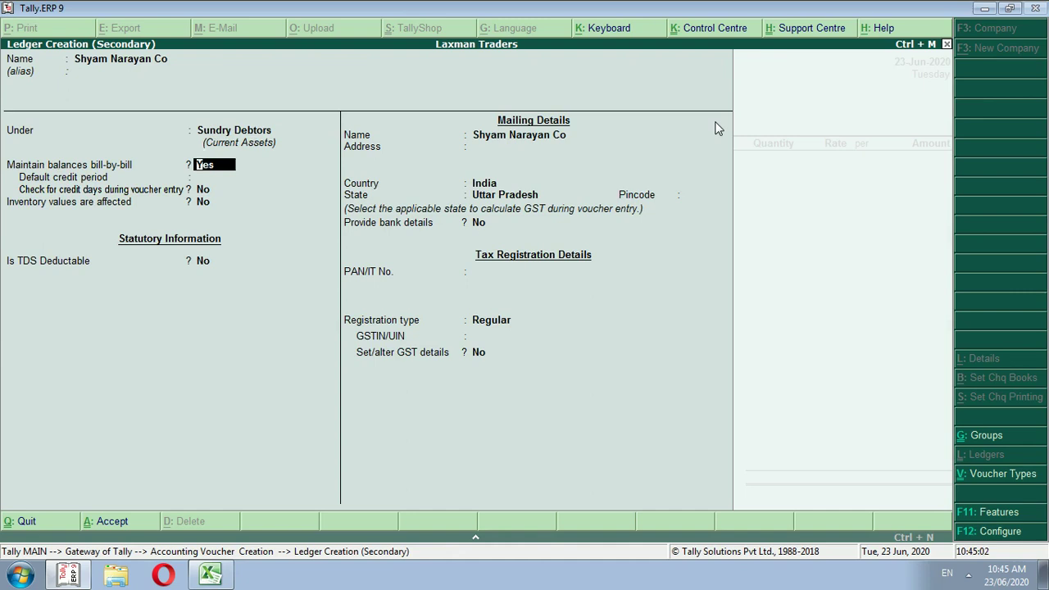
key("Return")
key("Return")
key("Return")
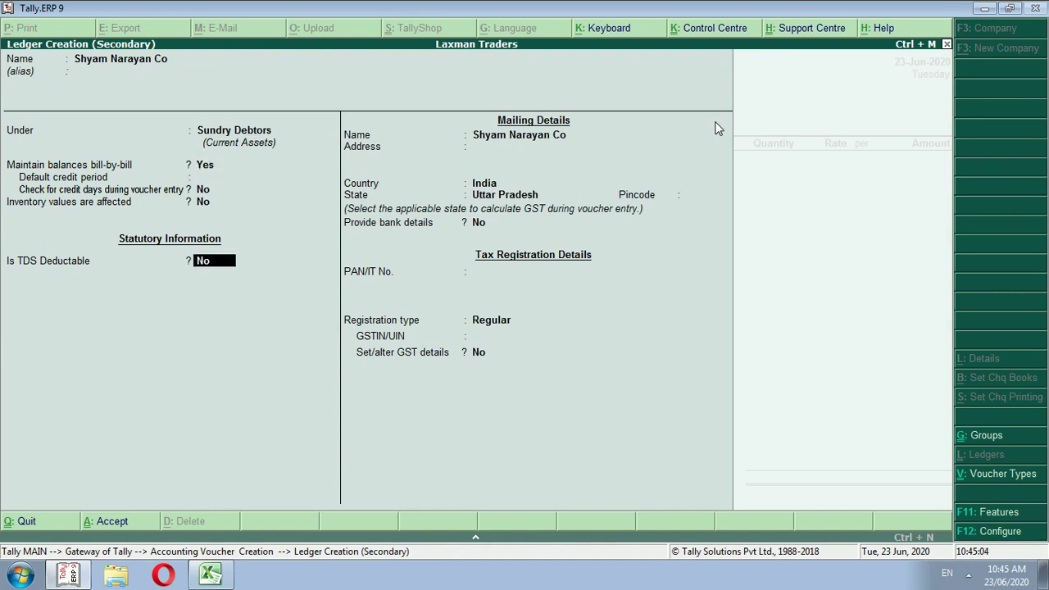
key("Return")
key("Return")
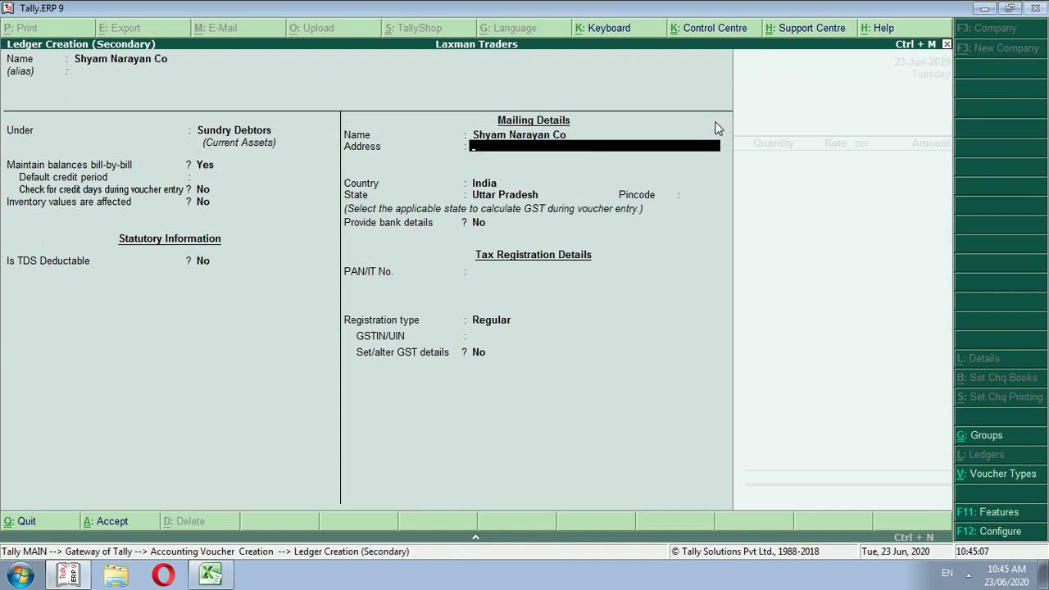
Enter the customer's mailing address in the ledger, leaving the remaining address lines blank.
type("Gazia")
key("BackSpace")
key("BackSpace")
key("BackSpace")
key("BackSpace")
key("BackSpace")
type("Noida Sector-65")
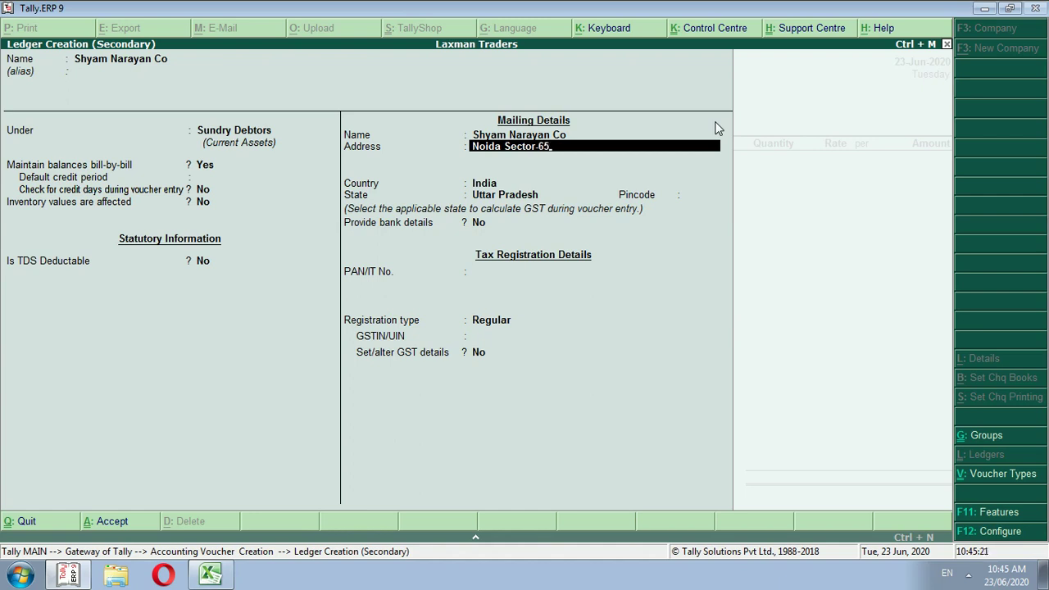
type(" Gautam Budh Nagar")
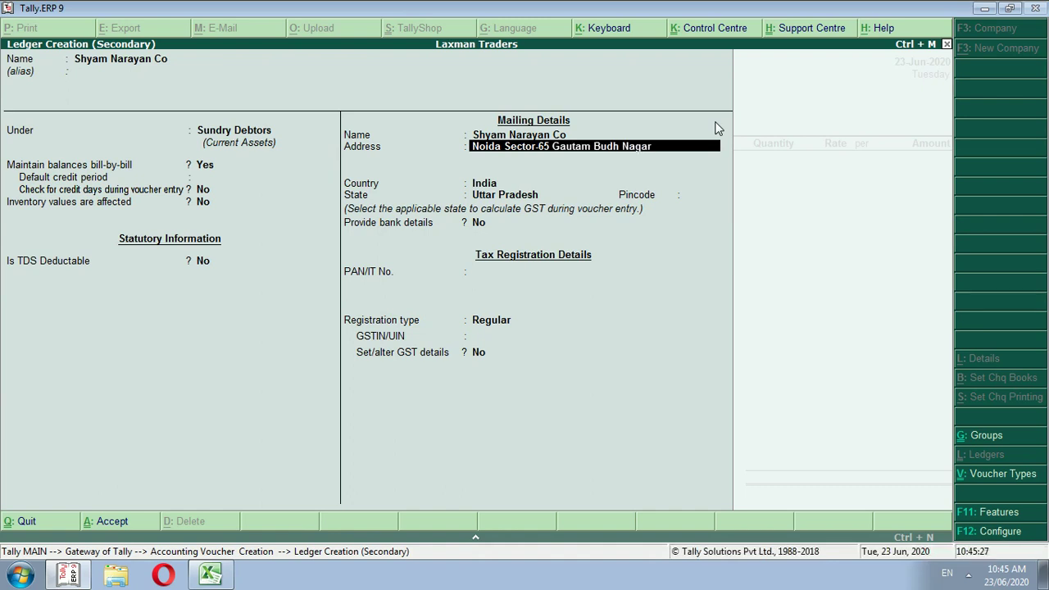
type(",")
key("Return")
key("Return")
key("Return")
key("Return")
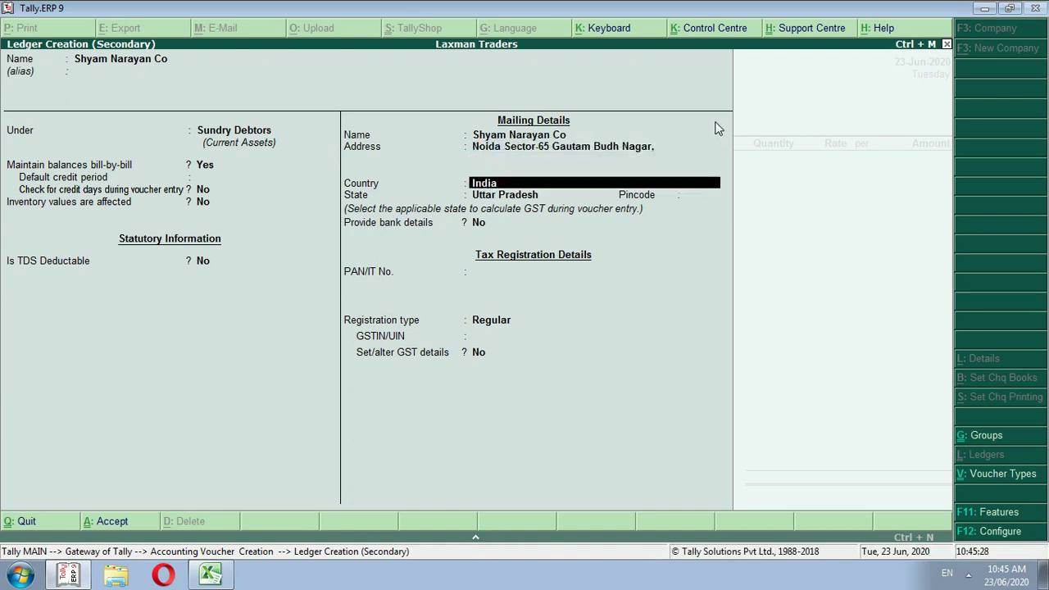
Keep the default country, state and bank settings, and copy the buyer's GST number from the Entry.xlsx workbook into the ledger's GSTIN/UIN field.
key("Return")
key("Return")
key("Return")
key("Return")
key("alt+Tab")
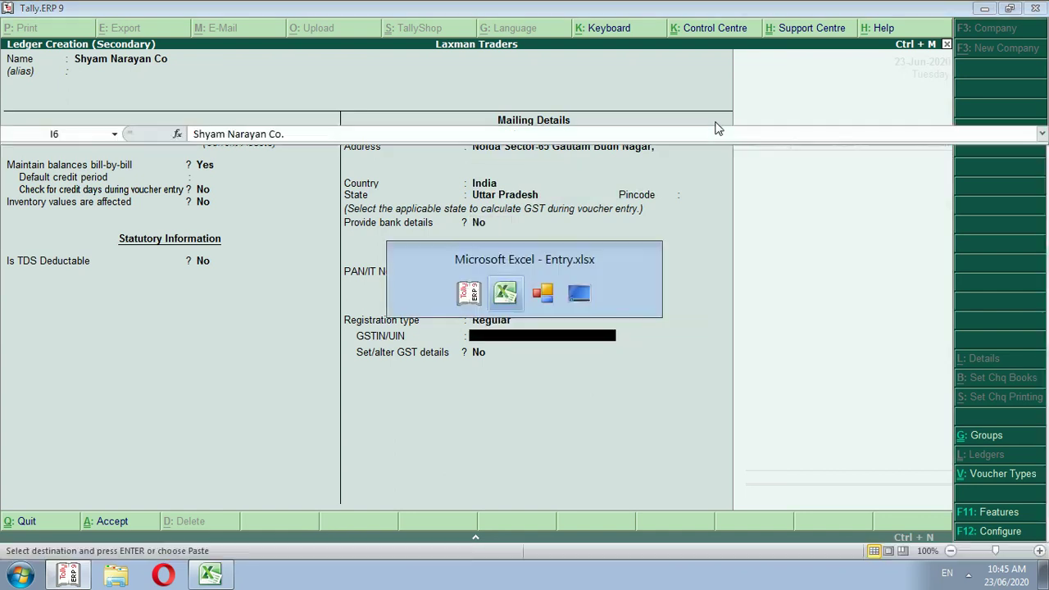
key("Right")
key("Right")
key("Right")
key("ctrl+c")
key("alt+Tab")
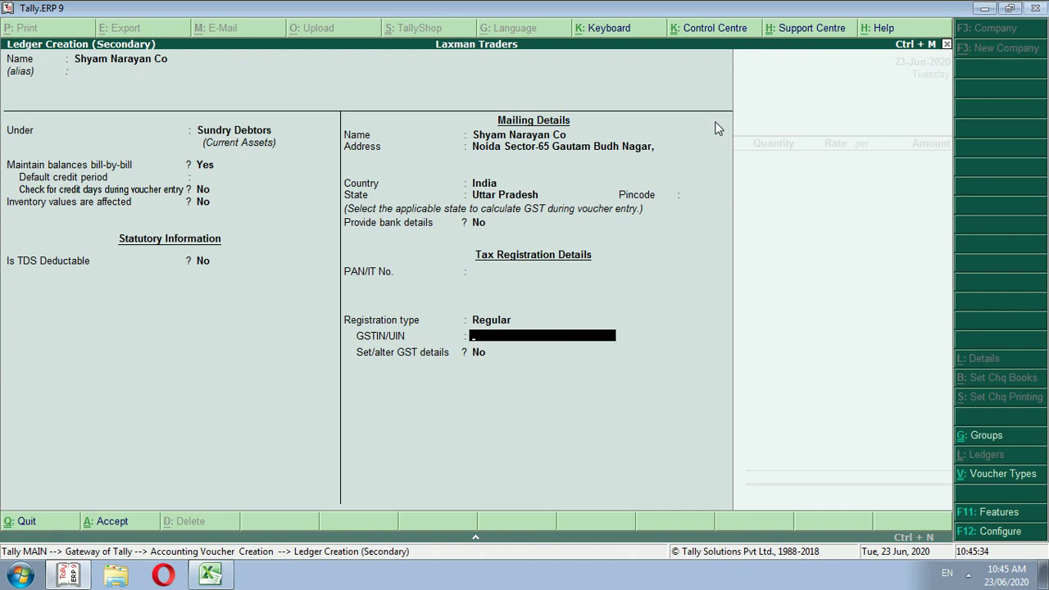
key("ctrl+alt+v")
key("BackSpace")
key("BackSpace")
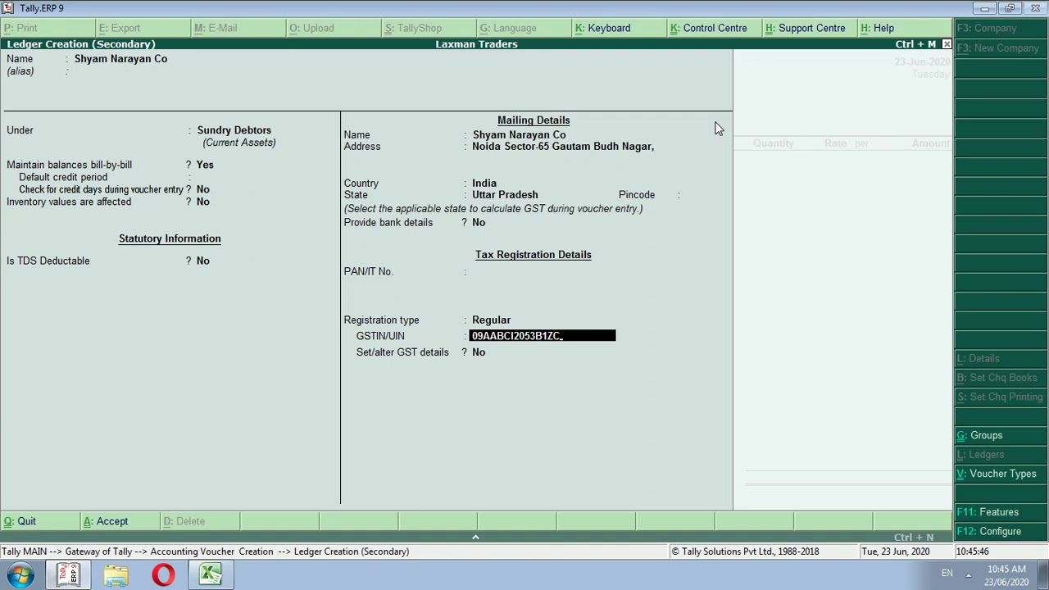
Review the ledger's GST details with registration type Regular, party type Not Applicable and transporter No, then save the ledger.
key("Return")
key("Return")
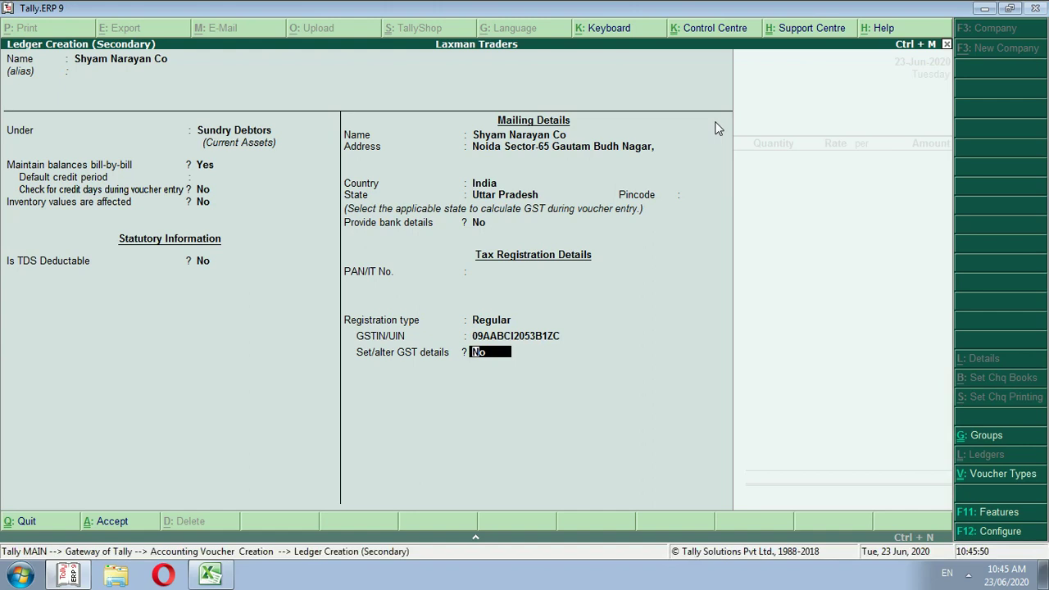
key("y")
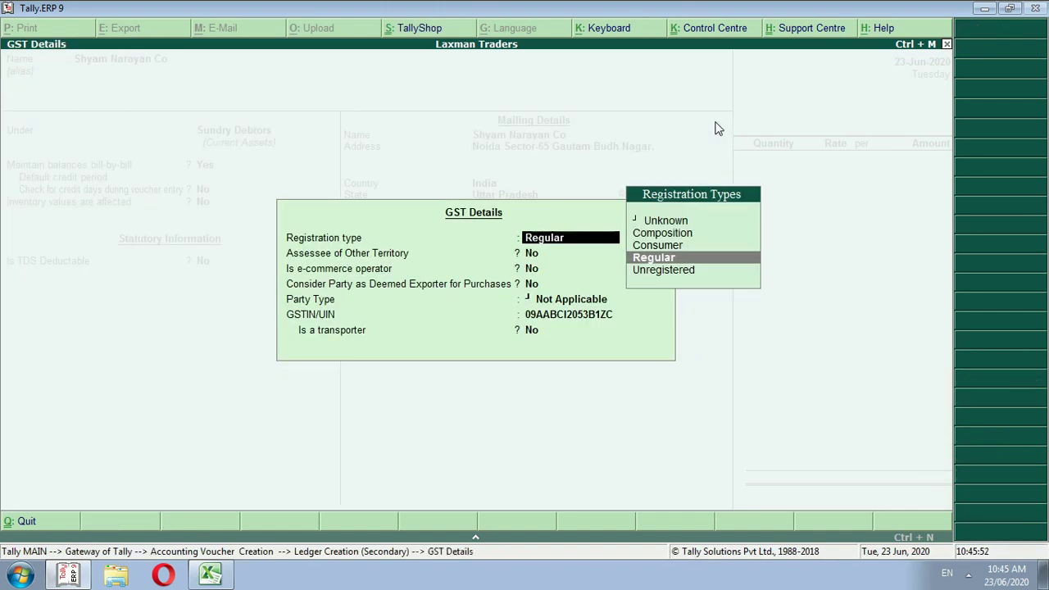
key("Return")
key("Return")
key("Return")
key("Return")
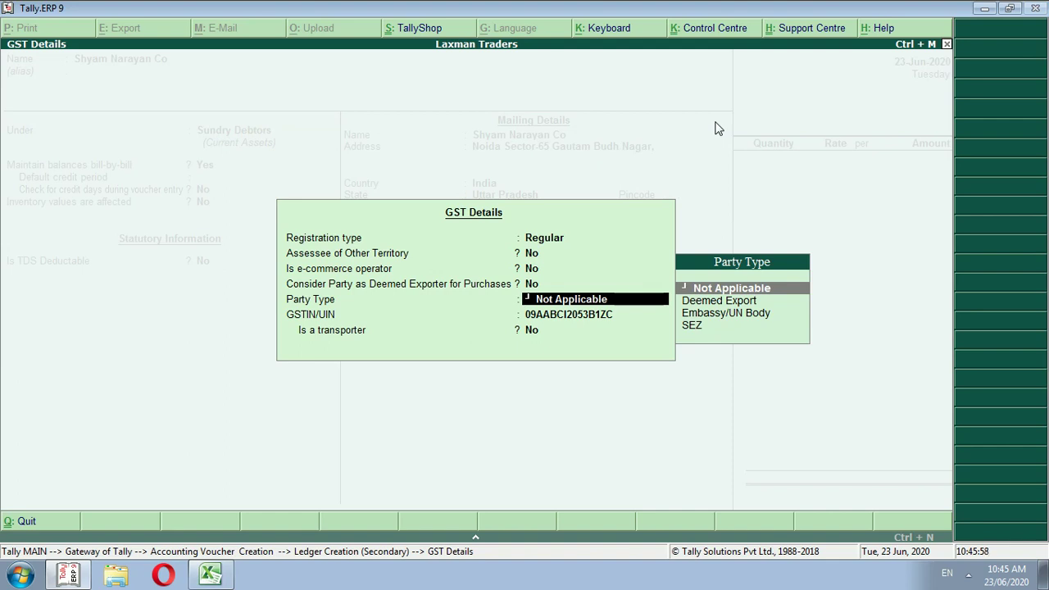
key("Return")
key("Return")
key("Return")
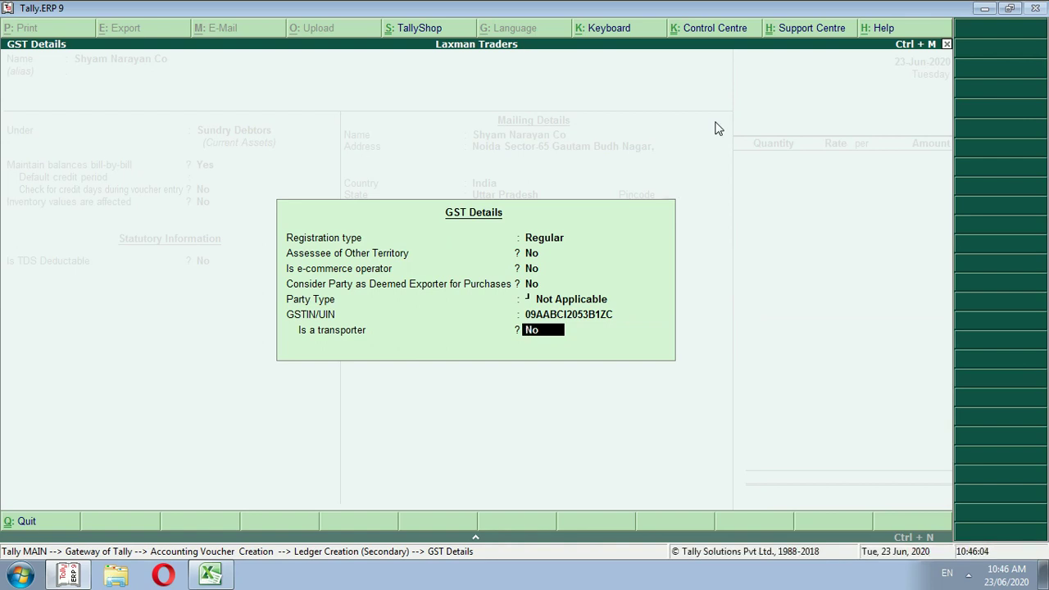
key("Return")
key("Return")
key("Return")
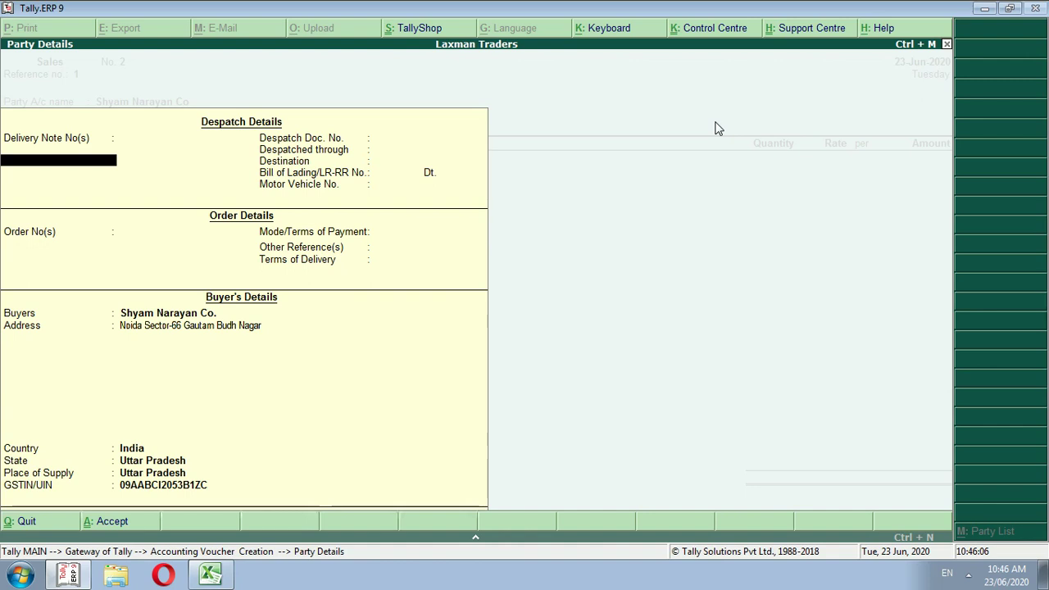
Look through the despatch and order fields of the party details, from Delivery Note No(s) to Terms of Delivery.
key("Return")
key("Return")
key("Return")
key("Return")
key("Return")
key("Return")
key("Return")
key("Return")
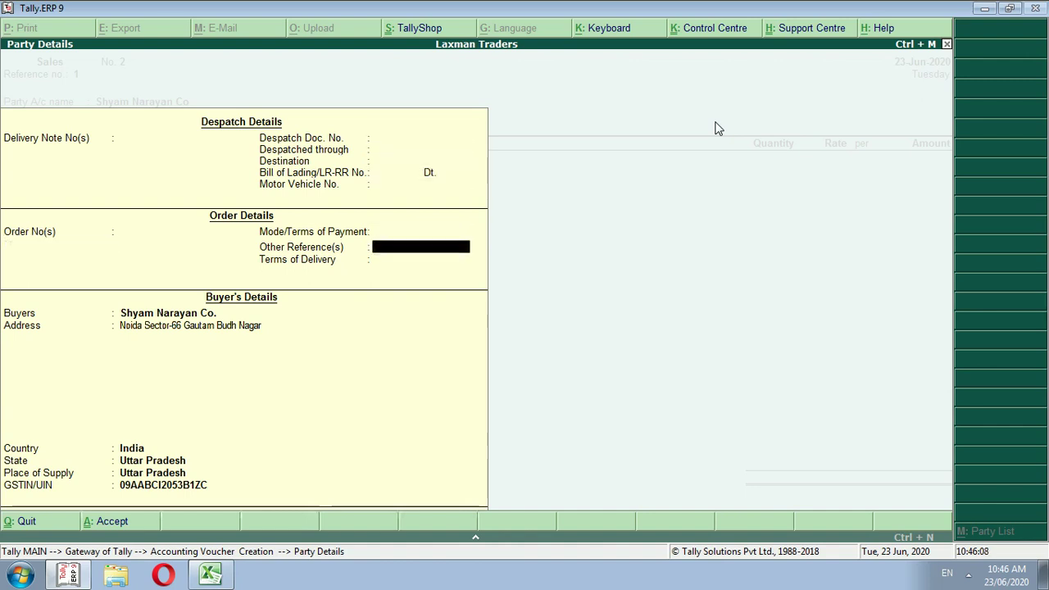
key("Return")
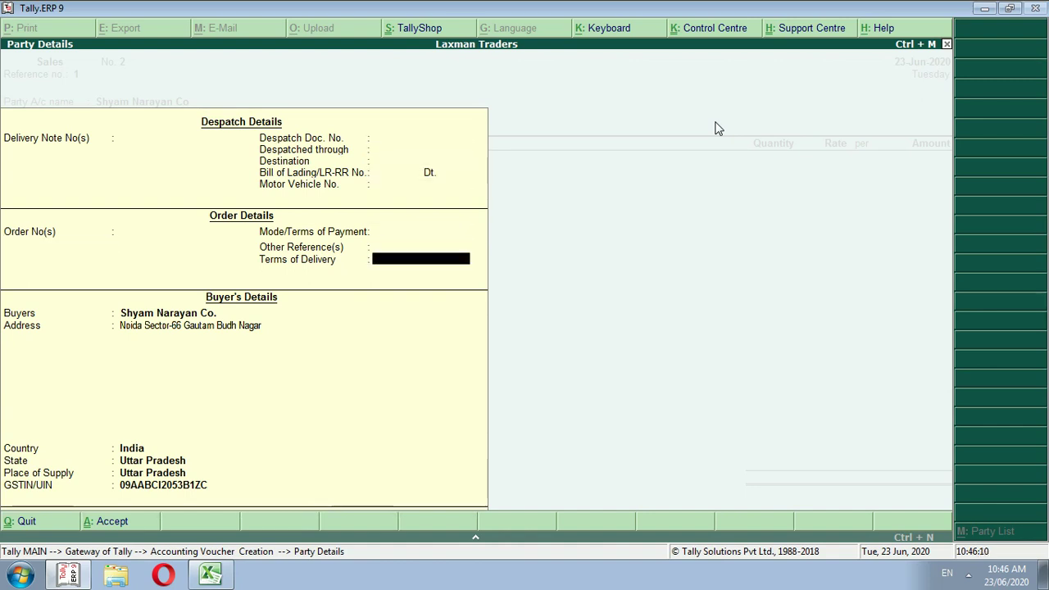
Return to the despatch details and review the Despatched through, Destination and Bill of Lading fields.
key("BackSpace")
key("BackSpace")
key("BackSpace")
key("BackSpace")
key("BackSpace")
key("BackSpace")
key("BackSpace")
key("BackSpace")
key("BackSpace")
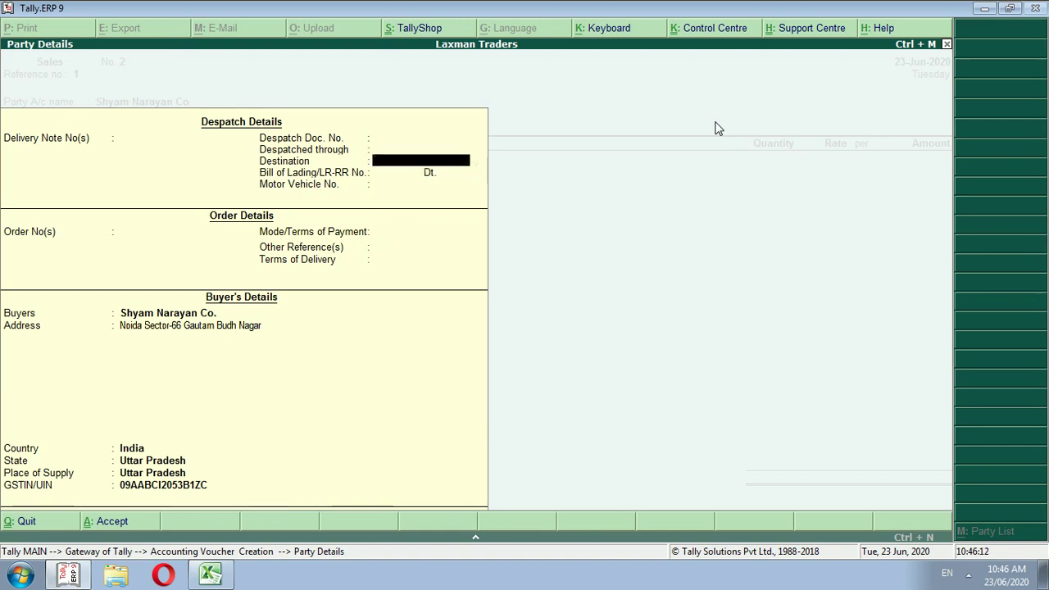
key("BackSpace")
key("BackSpace")
key("Return")
key("Return")
key("Return")
key("Return")
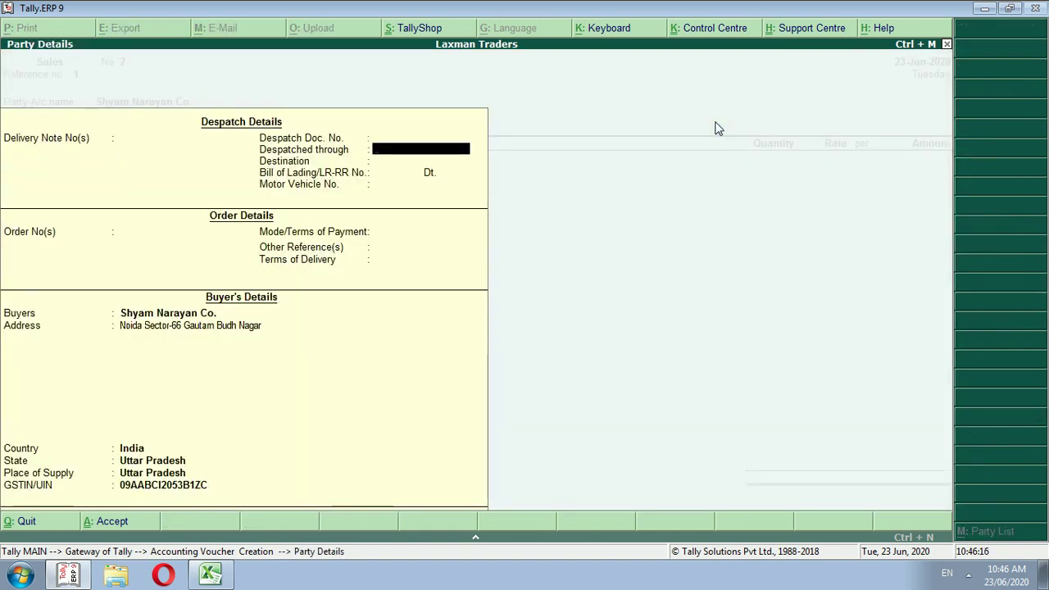
key("Return")
key("Return")
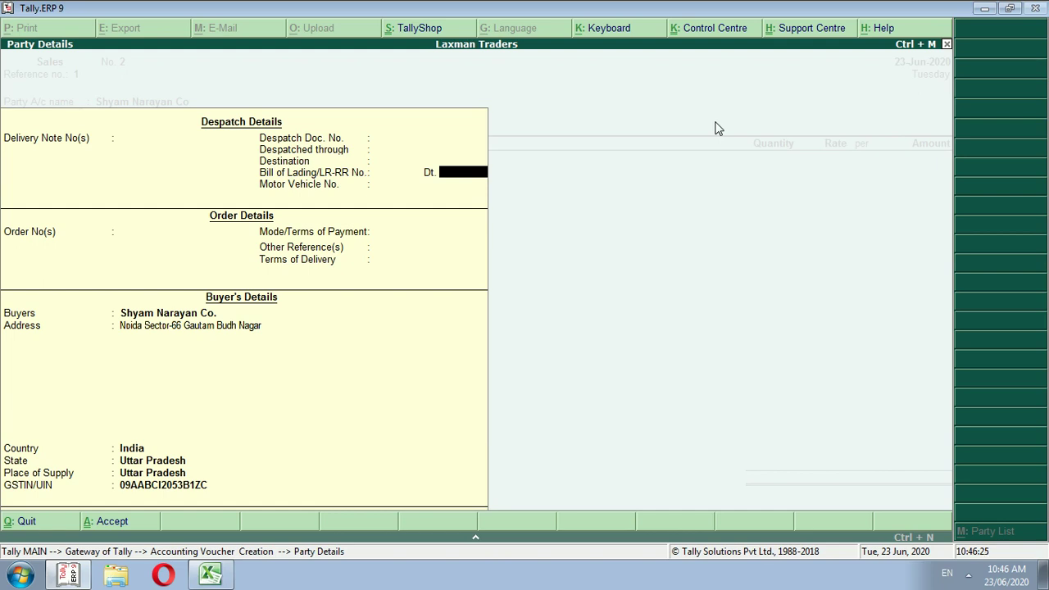
Leave the despatch and order details blank, keep the buyer's details as filled in, and accept the party details.
key("Return")
key("Return")
key("Return")
key("Return")
key("Return")
key("Return")
key("Return")
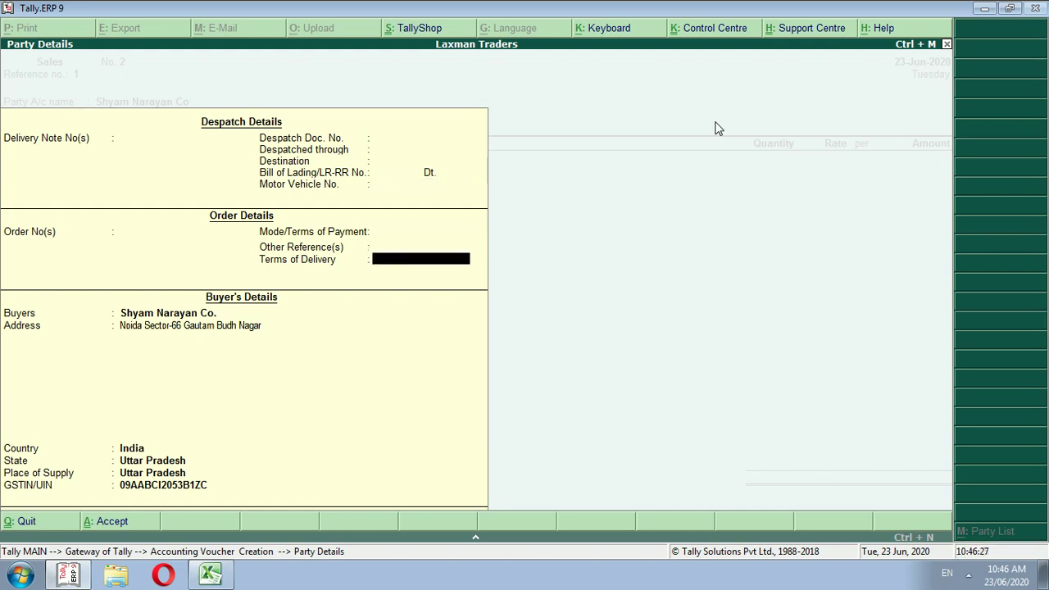
key("Return")
key("Return")
key("Return")
key("Return")
key("Return")
key("Return")
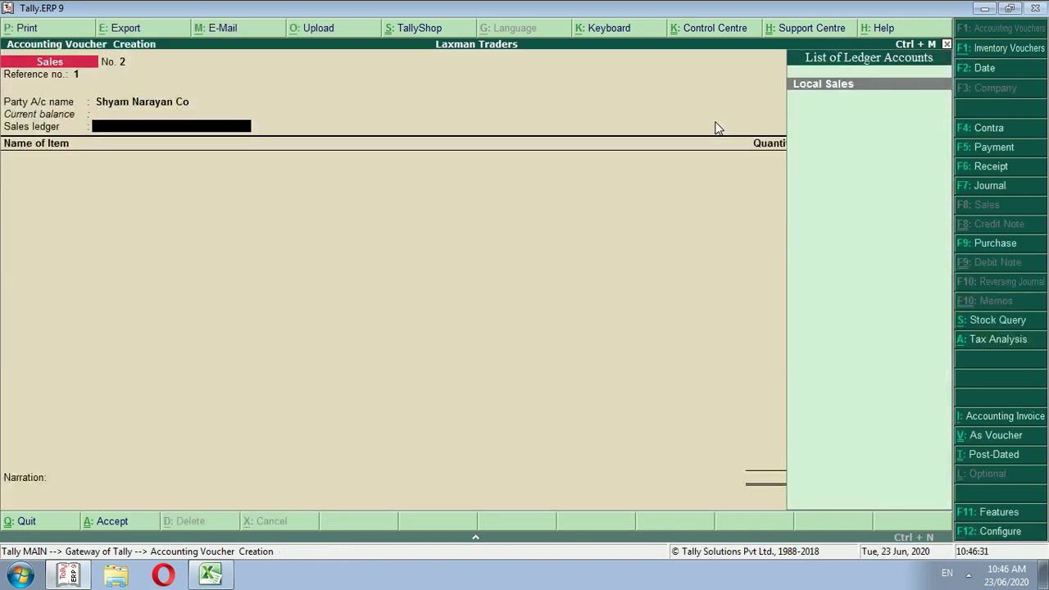
key("alt+c")
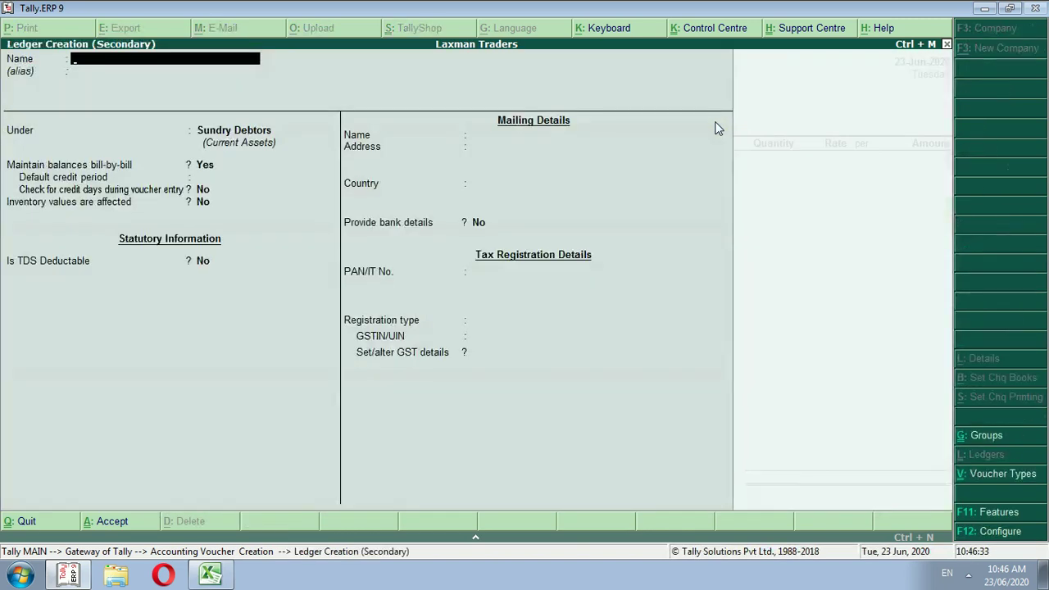
type("Local Sales @18%")
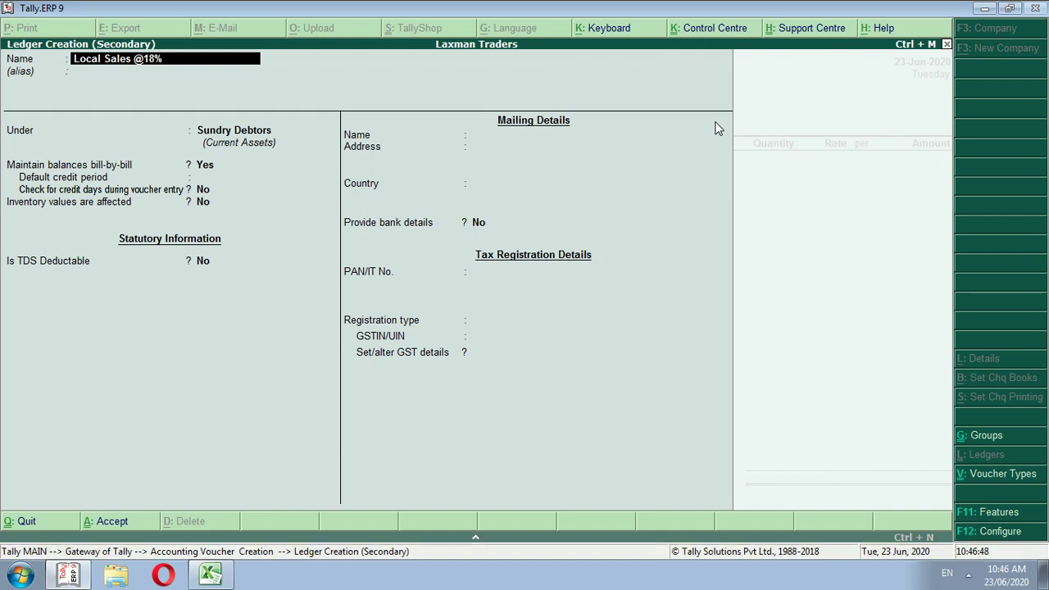
key("Return")
key("Return")
type("Sal")
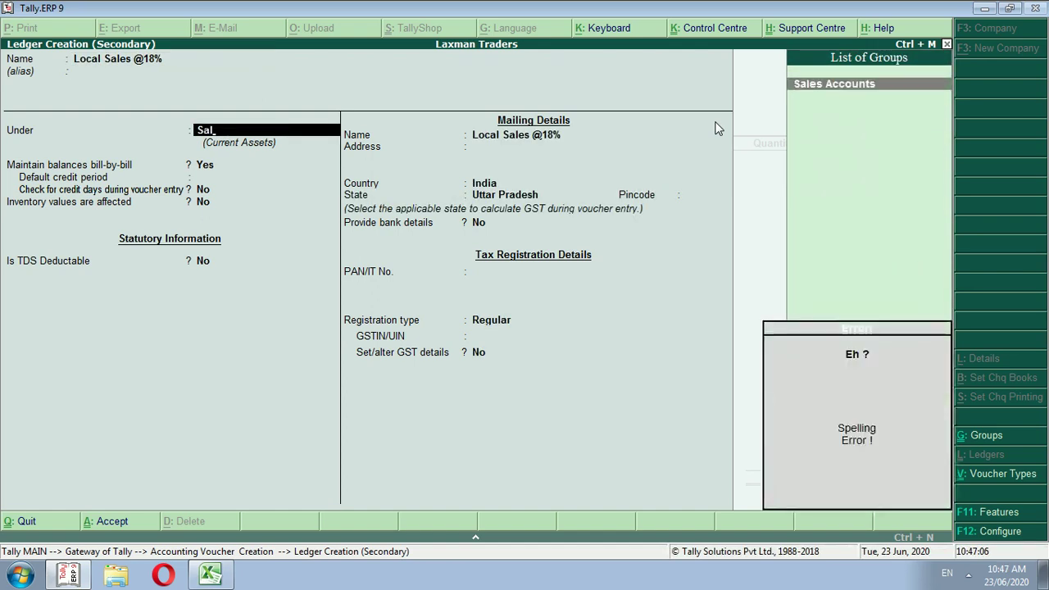
key("Return")
key("Return")
key("Return")
key("Return")
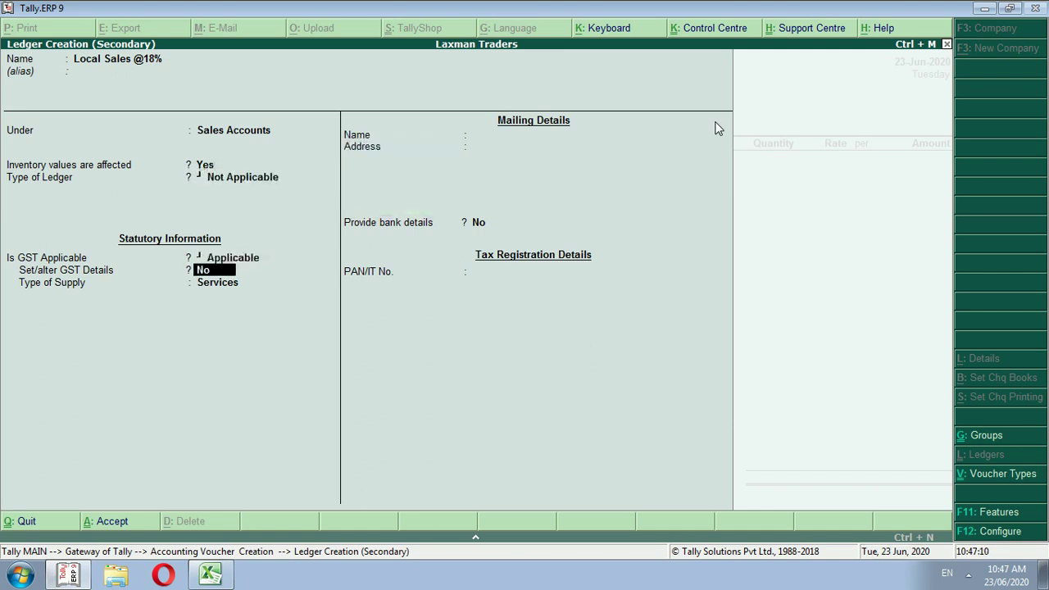
Set Set/alter GST Details to Yes for the ledger and keep the GST classification Undefined.
key("y")
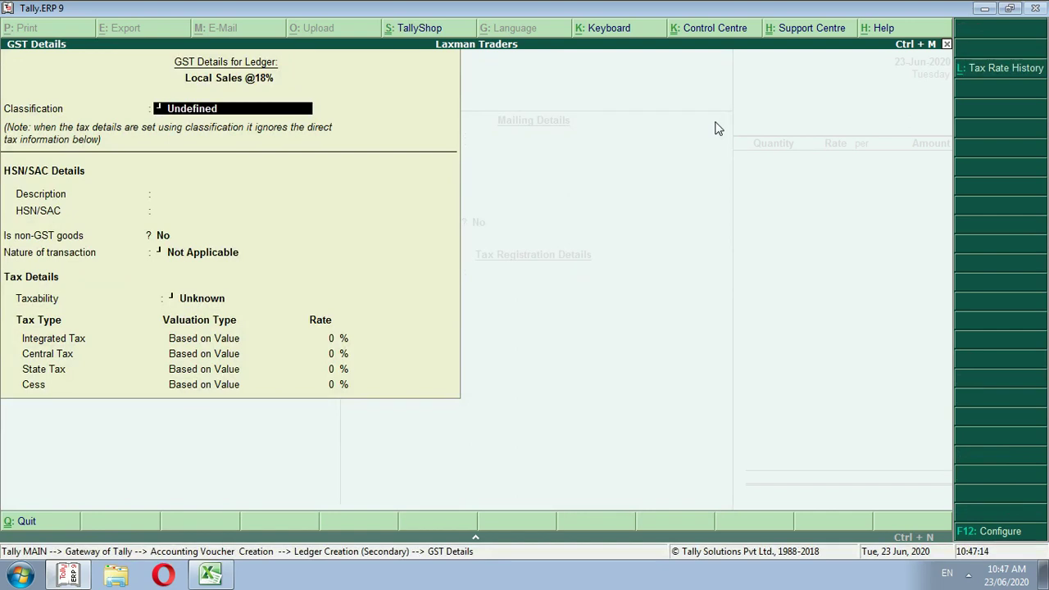
key("Return")
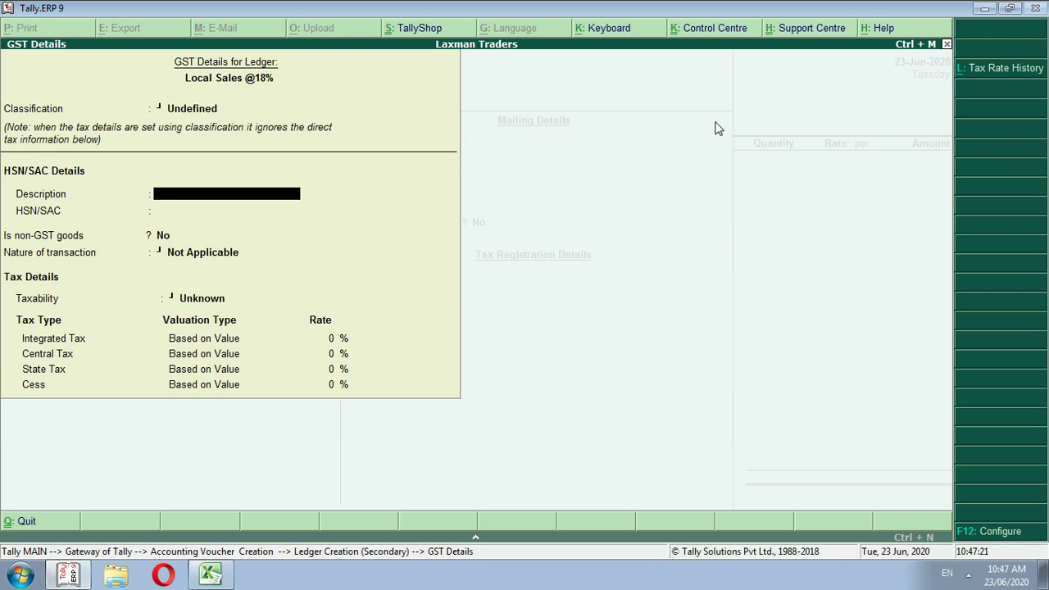
key("Up")
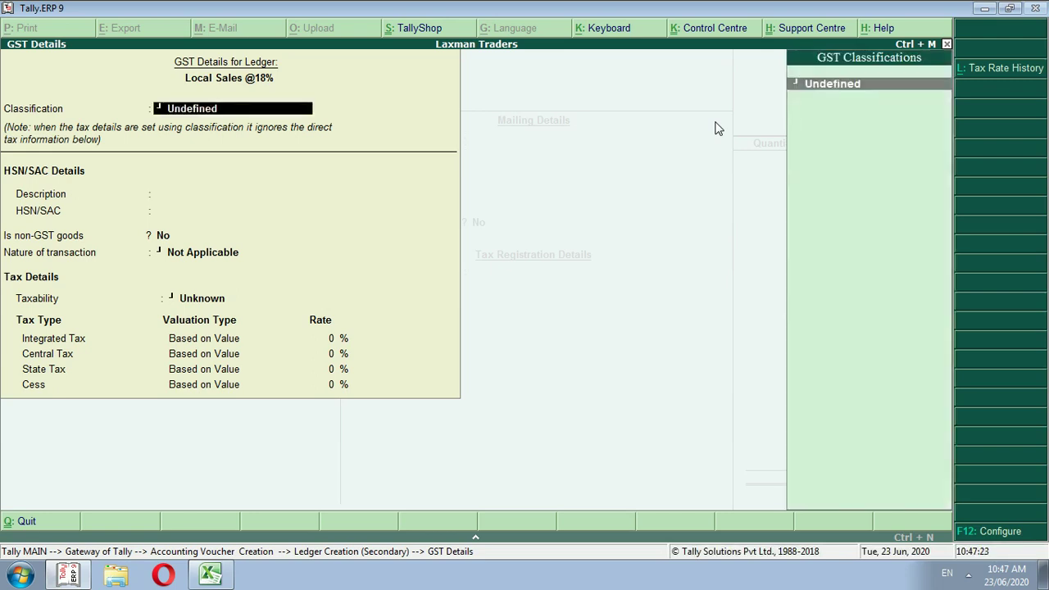
key("ctrl+a")
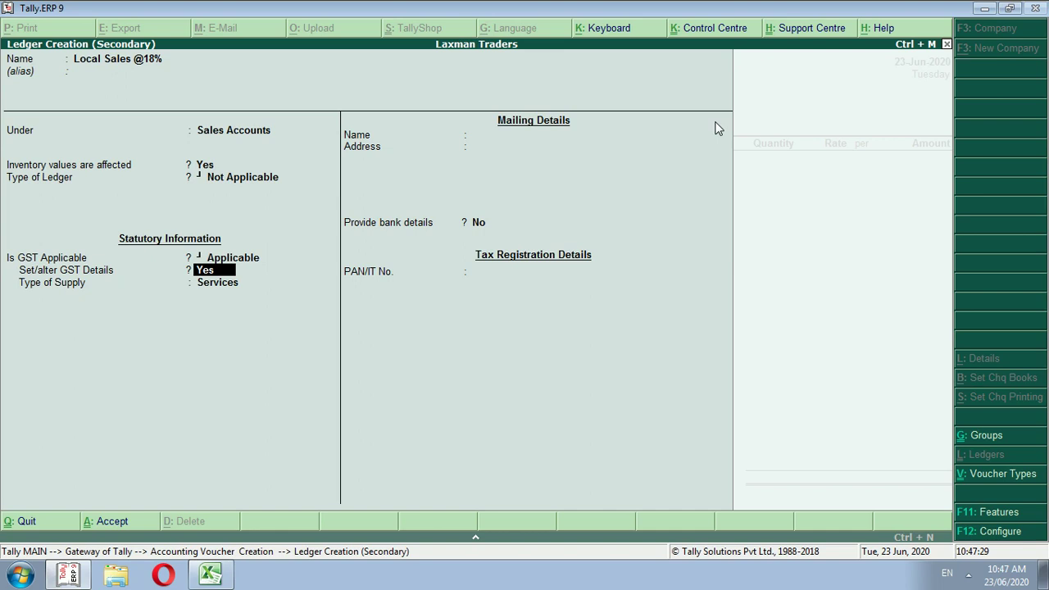
In the ledger's GST details, leave the HSN/SAC fields blank and set the nature of transaction to Sales Taxable.
key("Return")
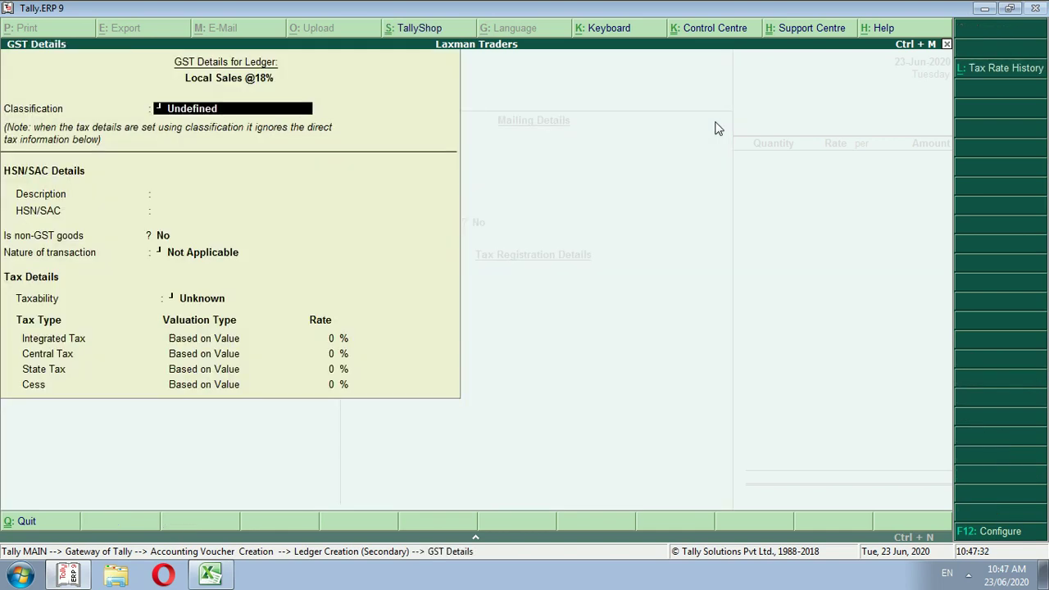
key("Return")
key("Return")
key("Return")
key("Return")
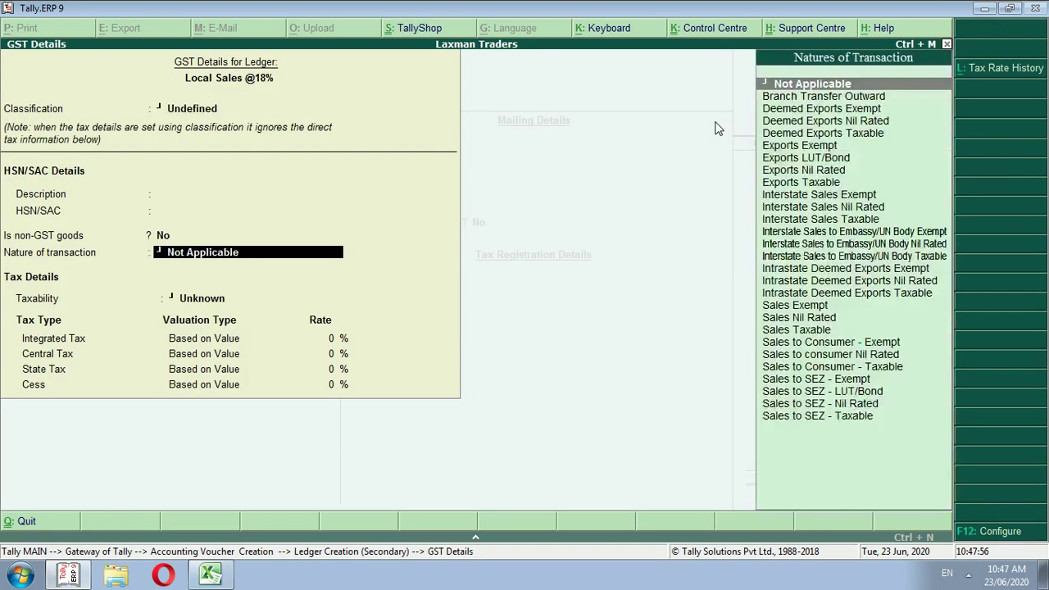
key("Down")
key("Down")
key("Down")
key("Down")
key("Down")
key("Down")
key("Down")
key("Down")
key("Down")
key("Down")
key("Down")
key("Down")
key("Down")
key("Down")
key("Down")
key("Down")
key("Down")
key("Down")
key("Down")
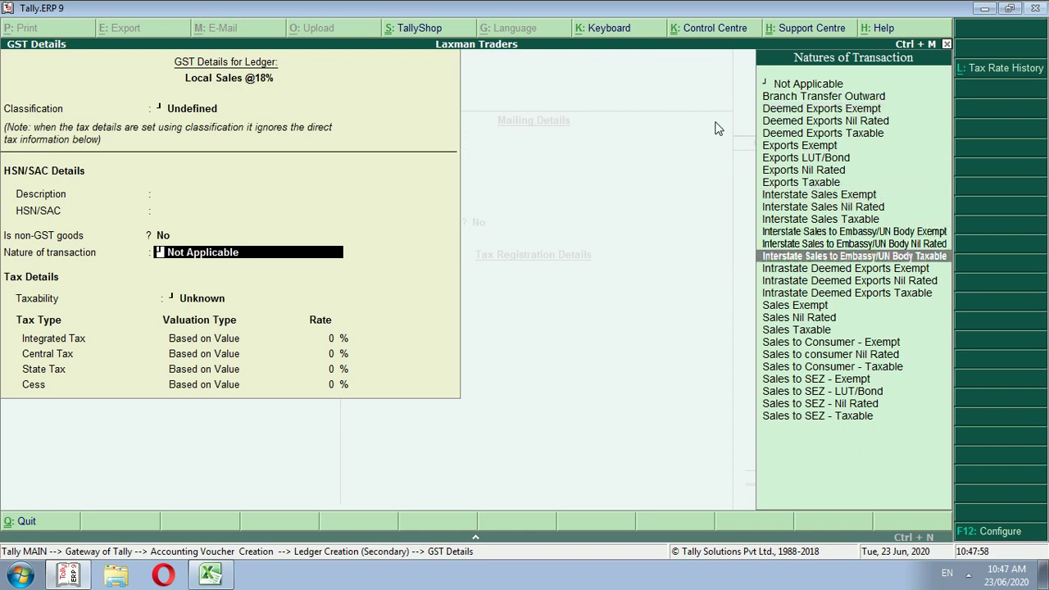
key("Down")
key("Return")
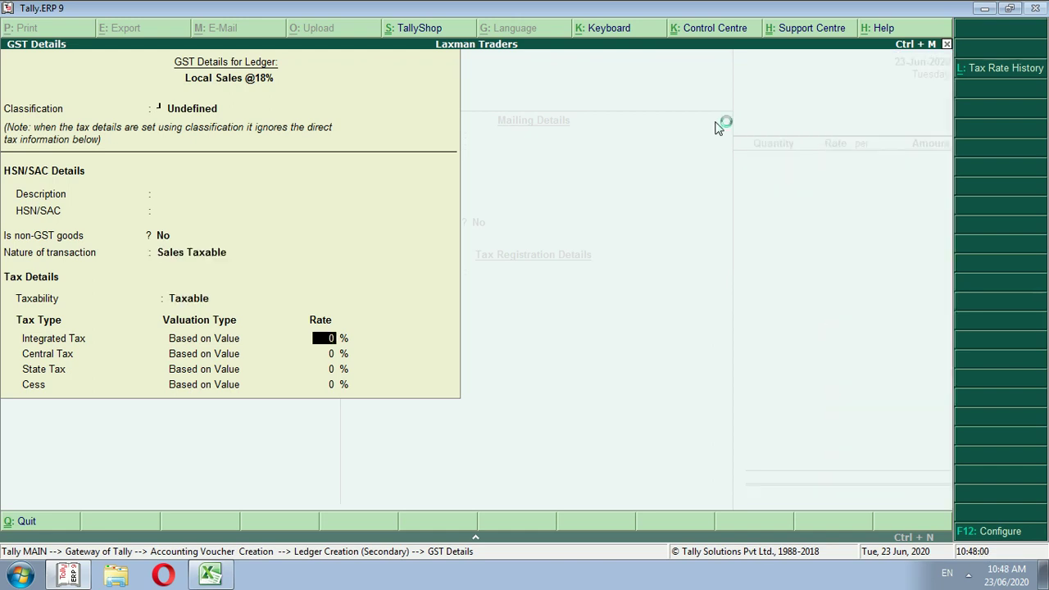
Set the Integrated Tax rate to 18% and accept the ledger's GST details.
type("18")
key("Return")
key("Return")
key("Return")
key("Return")
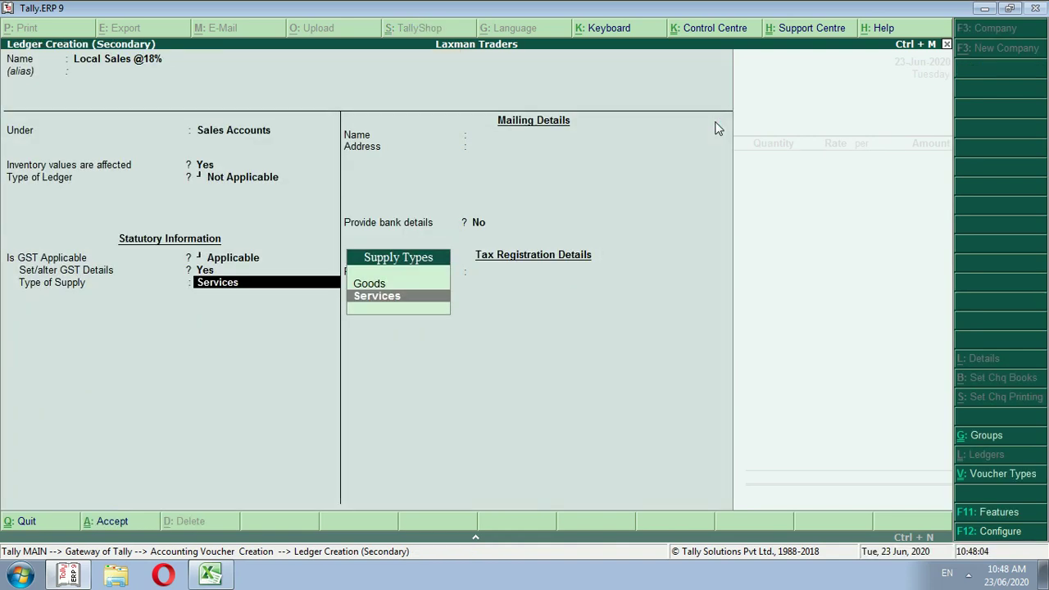
Set the ledger's type of supply to Goods and save it as the voucher's sales ledger.
key("Up")
key("Return")
key("Return")
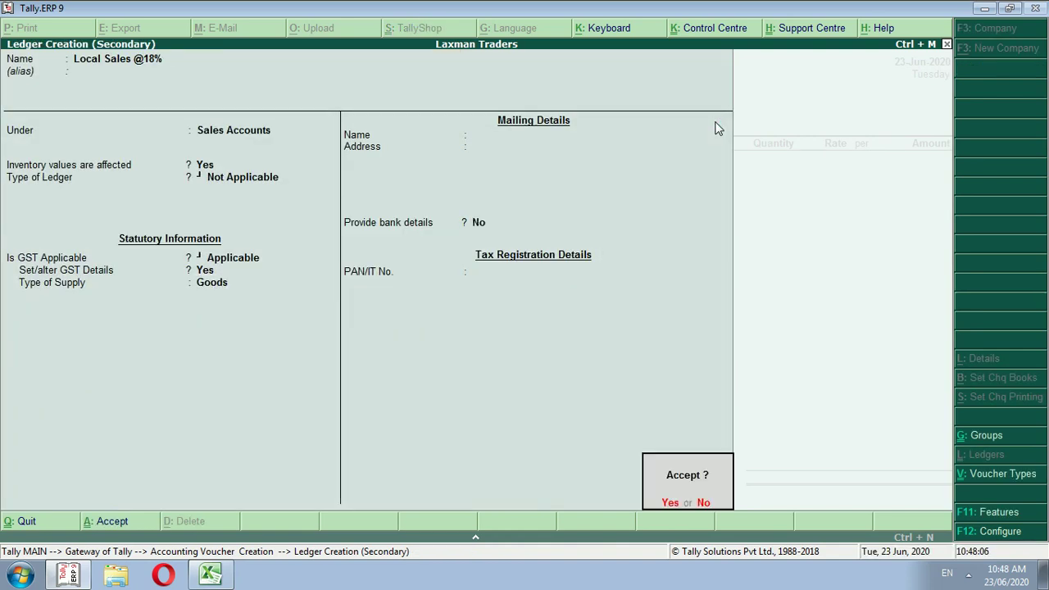
key("Return")
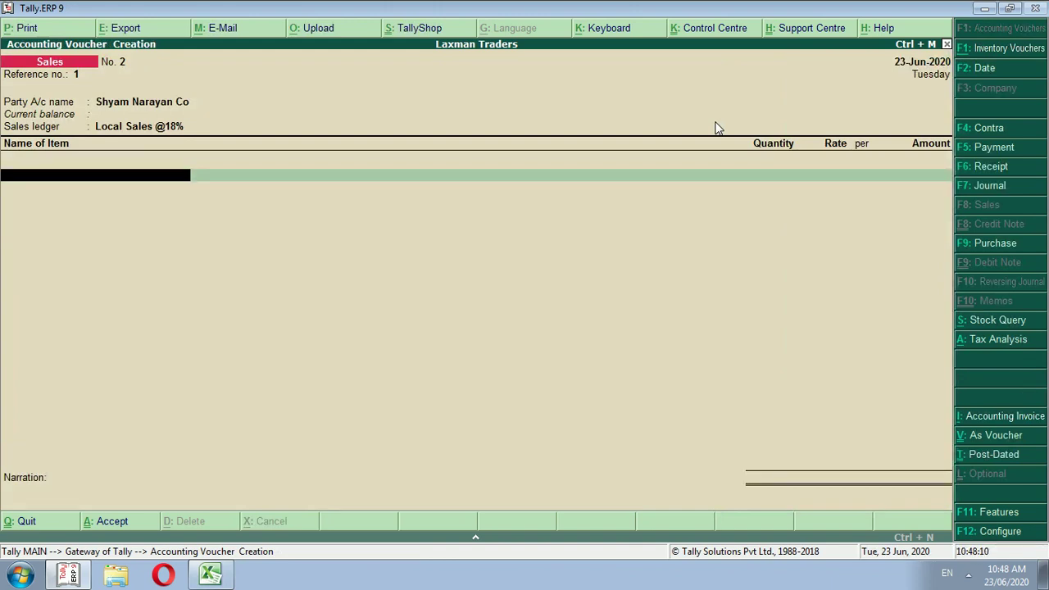
Add the stock item Cooler High Speed to the sales voucher with 50 Nos at a rate of 5,000, and end the item list.
type("Coo")
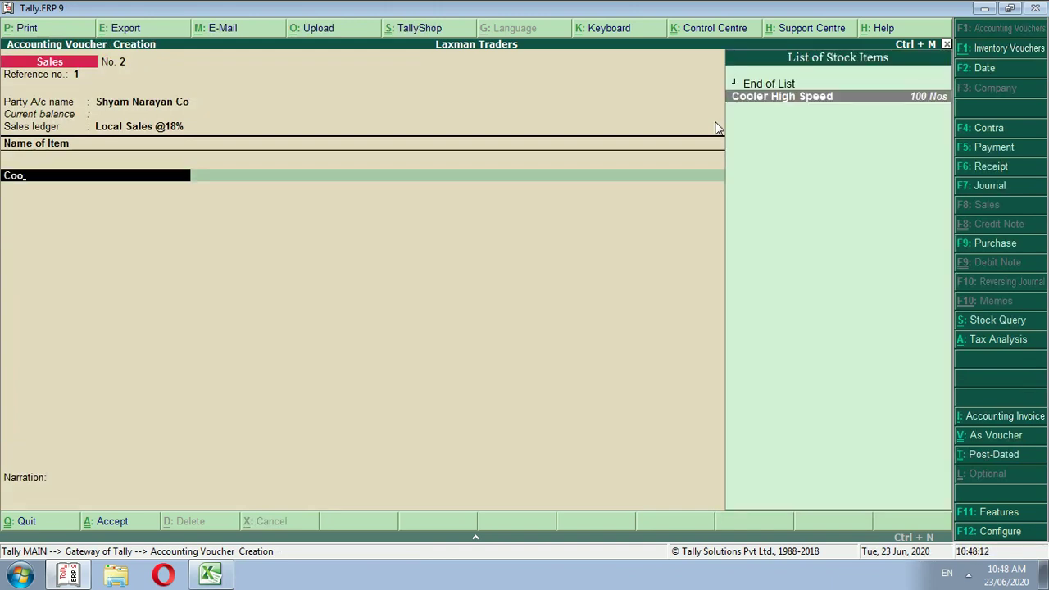
key("Return")
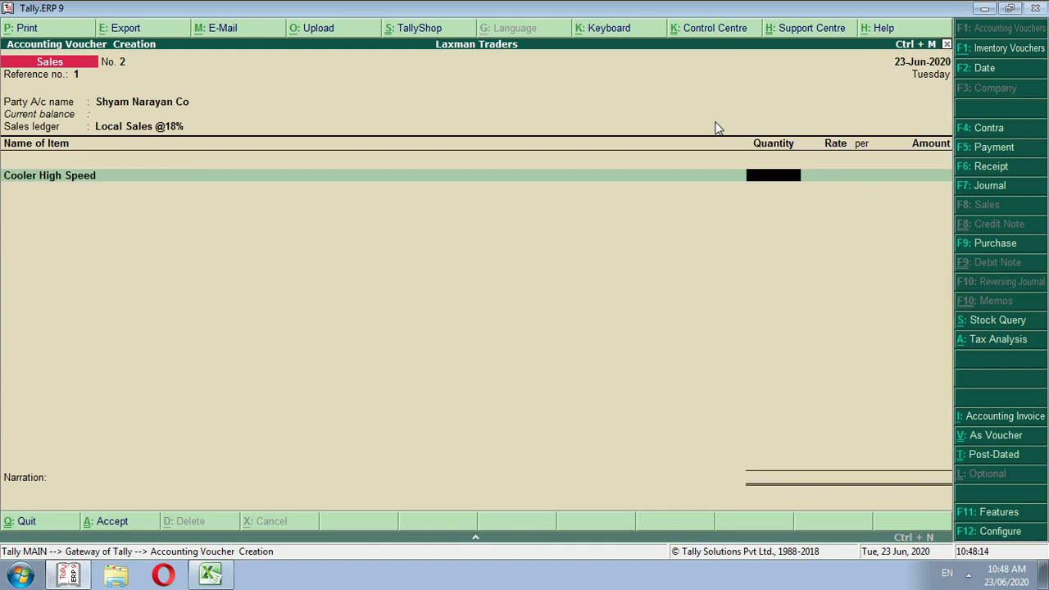
type("50")
key("Return")
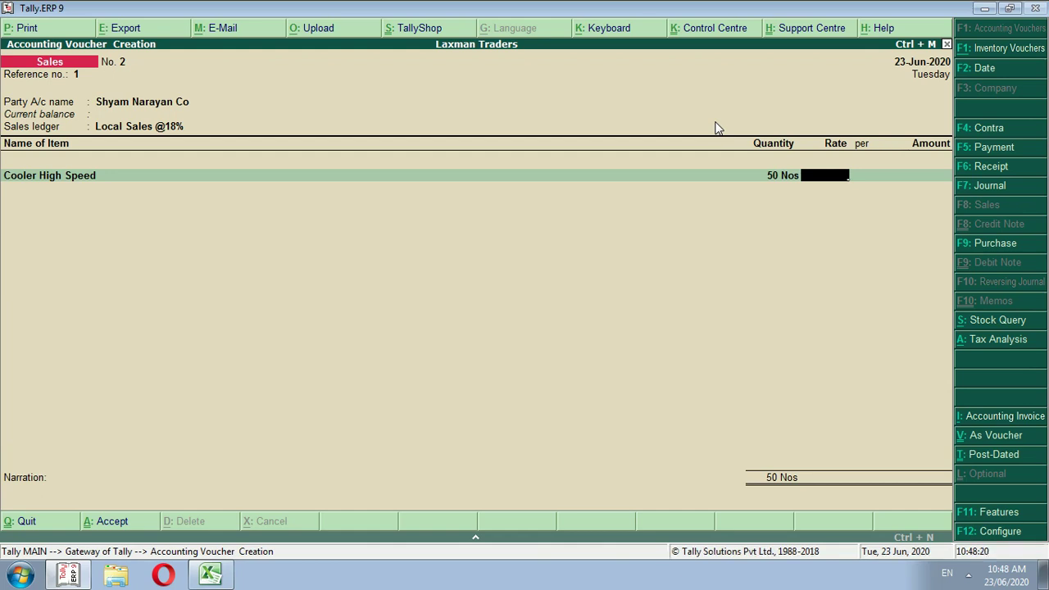
type("5,00")
type("000")
key("Return")
key("Return")
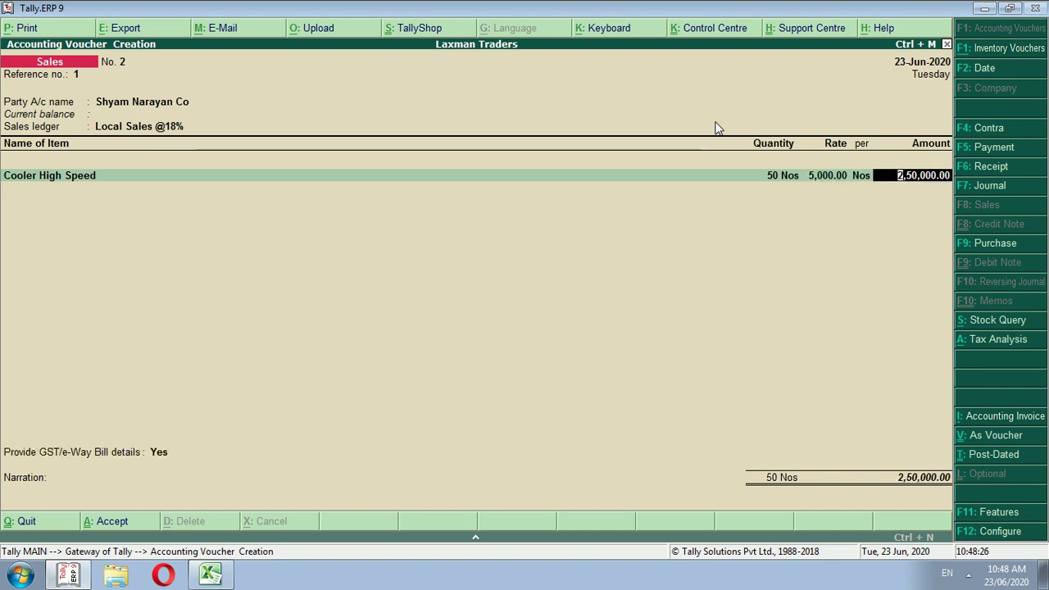
key("Return")
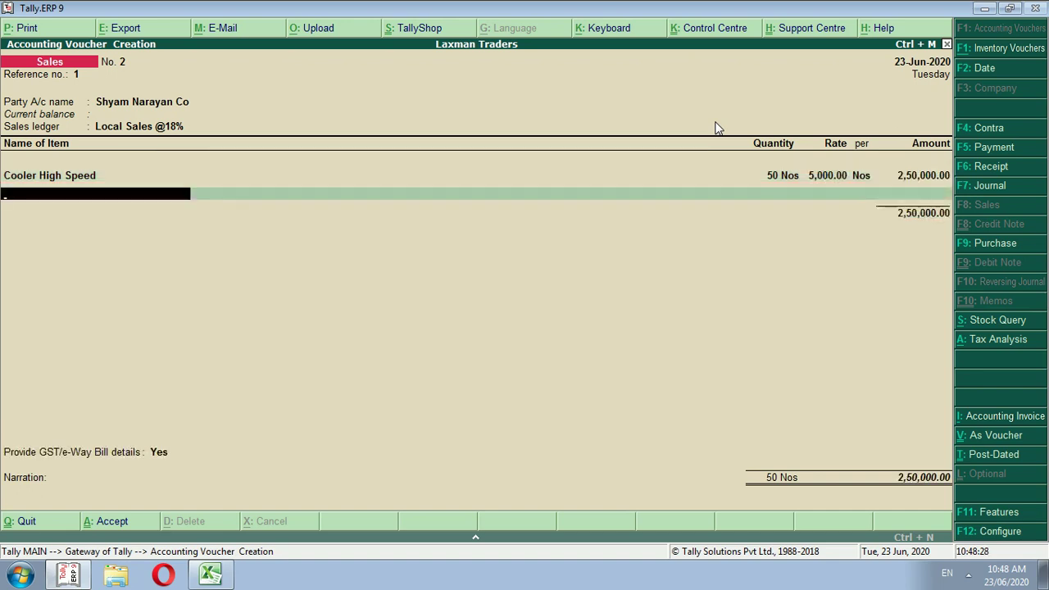
key("Return")
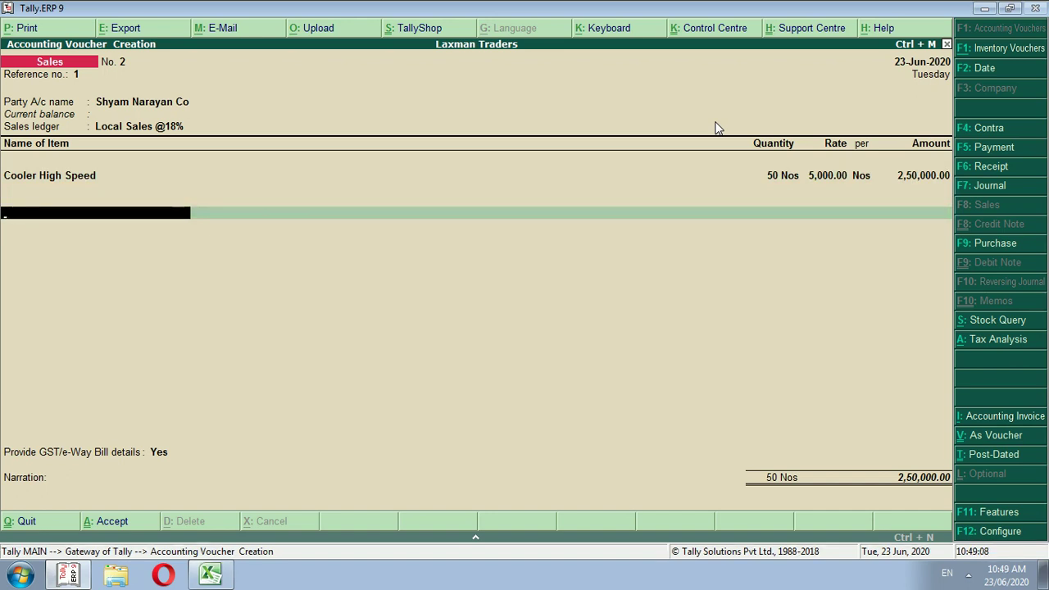
Add the Cgst on Sales @ 9% tax ledger below the stock item.
type("Cgs")
key("Down")
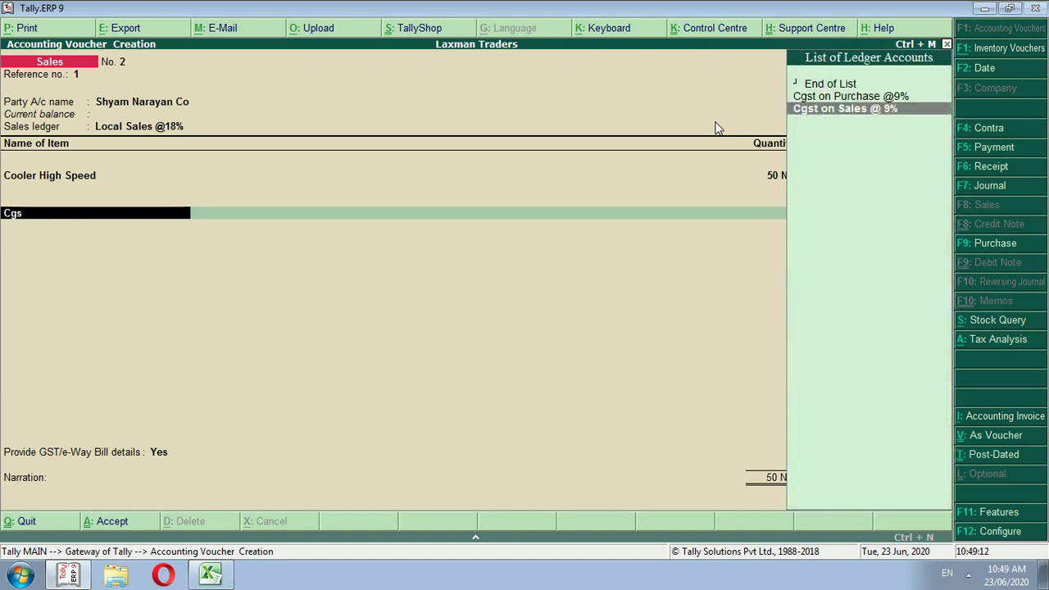
key("Return")
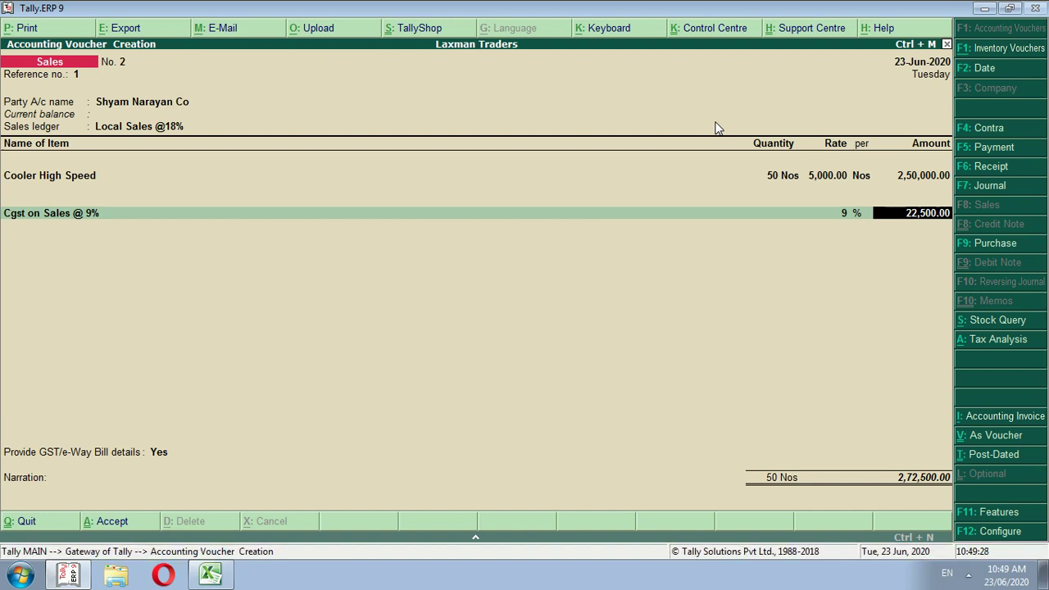
Review the Cgst on Sales @ 9% ledger's duty type, calculation percentage and statutory settings from the voucher, and accept the ledger.
key("BackSpace")
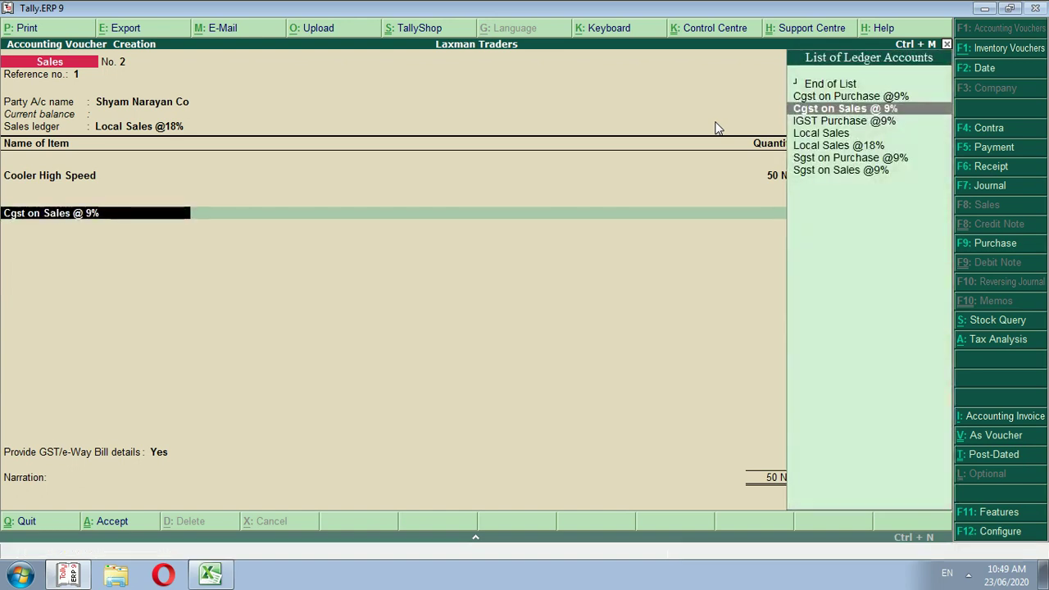
key("ctrl+Return")
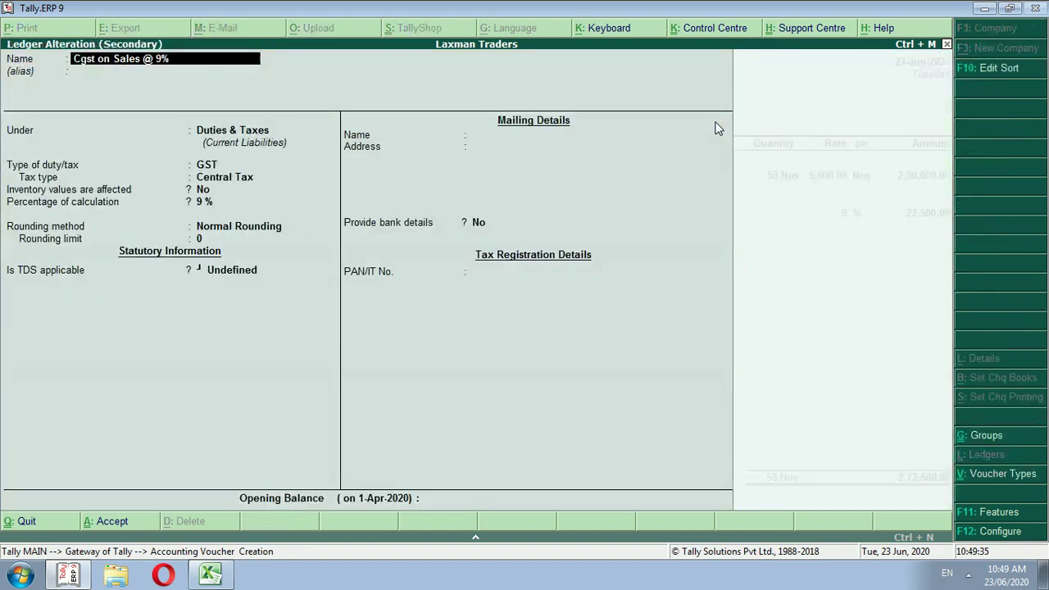
key("Return")
key("Return")
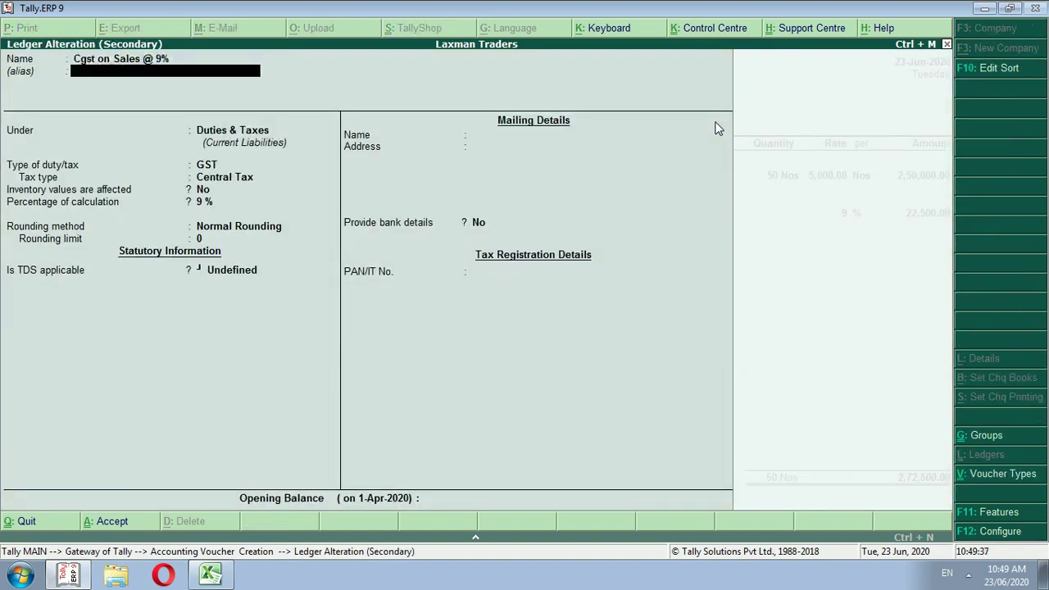
key("Return")
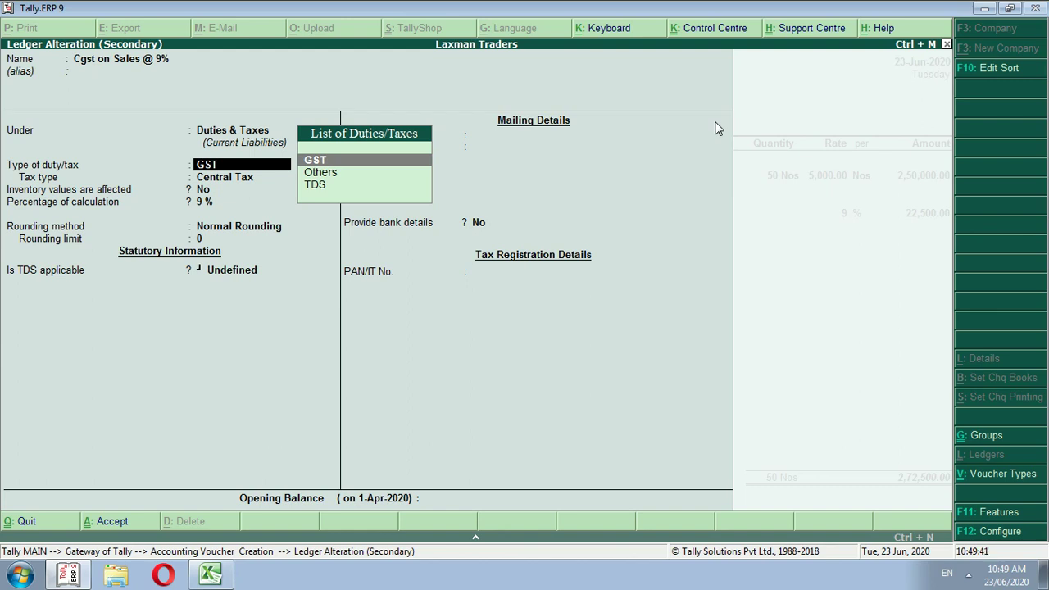
key("Return")
key("Return")
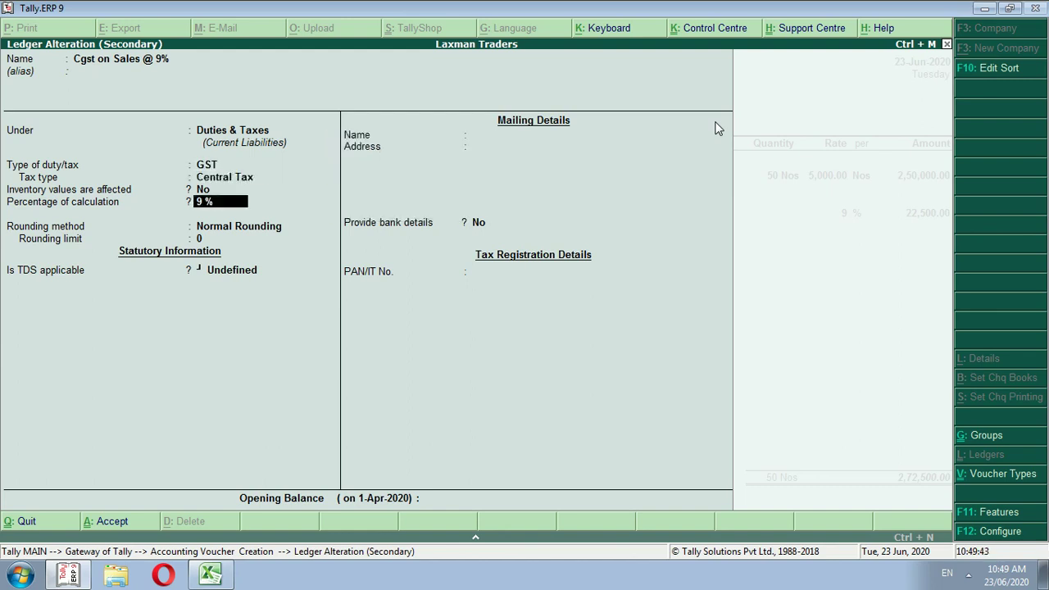
key("Return")
key("Return")
key("Return")
key("Return")
key("Return")
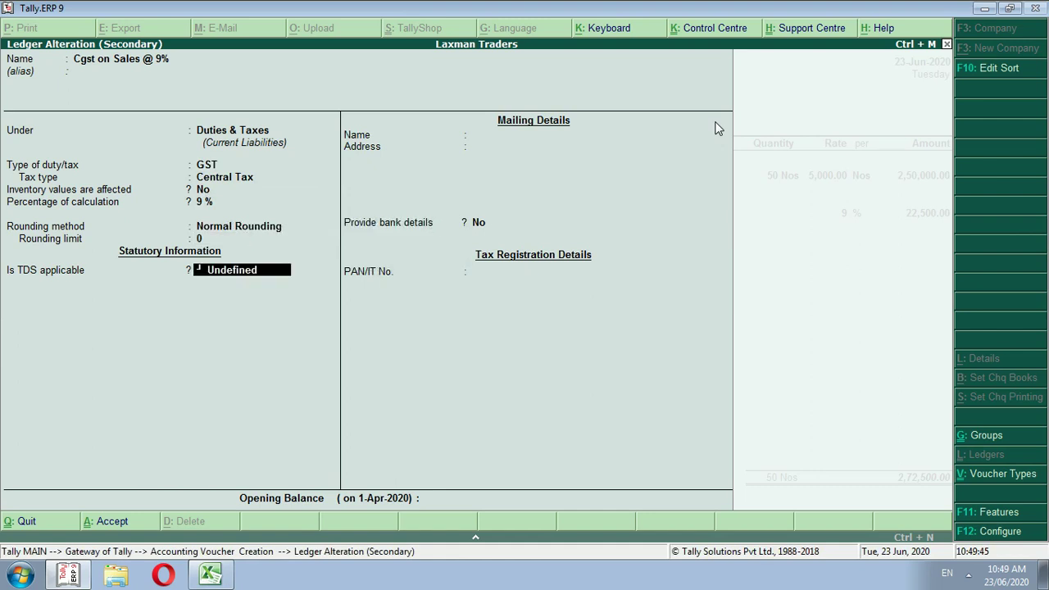
key("Return")
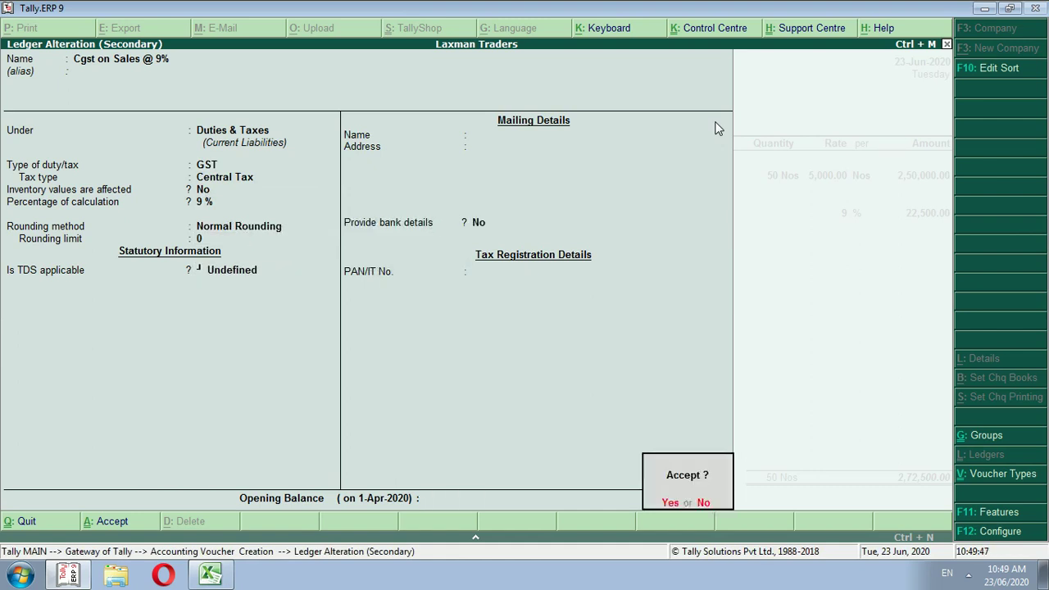
key("Return")
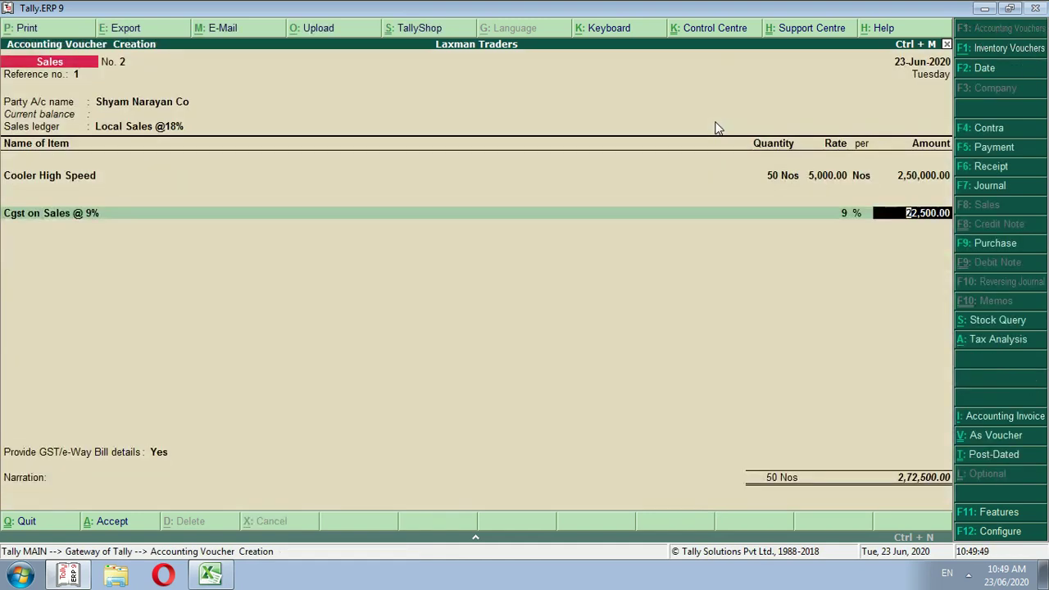
Keep the central tax amount and add the Sgst on Sales @9% tax ledger below it in the sales voucher.
key("Return")
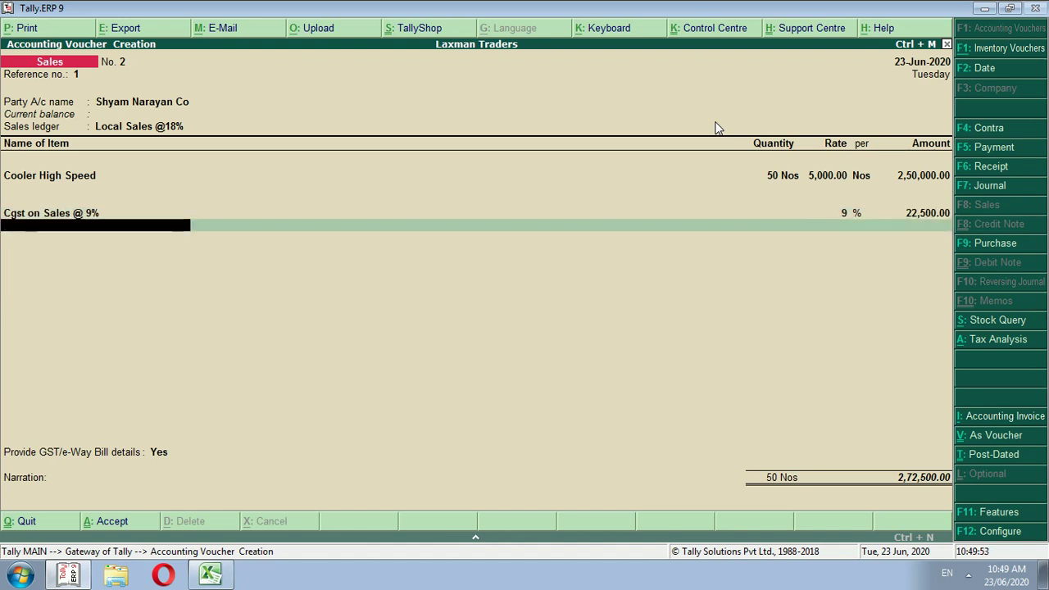
type("Sgst")
key("Down")
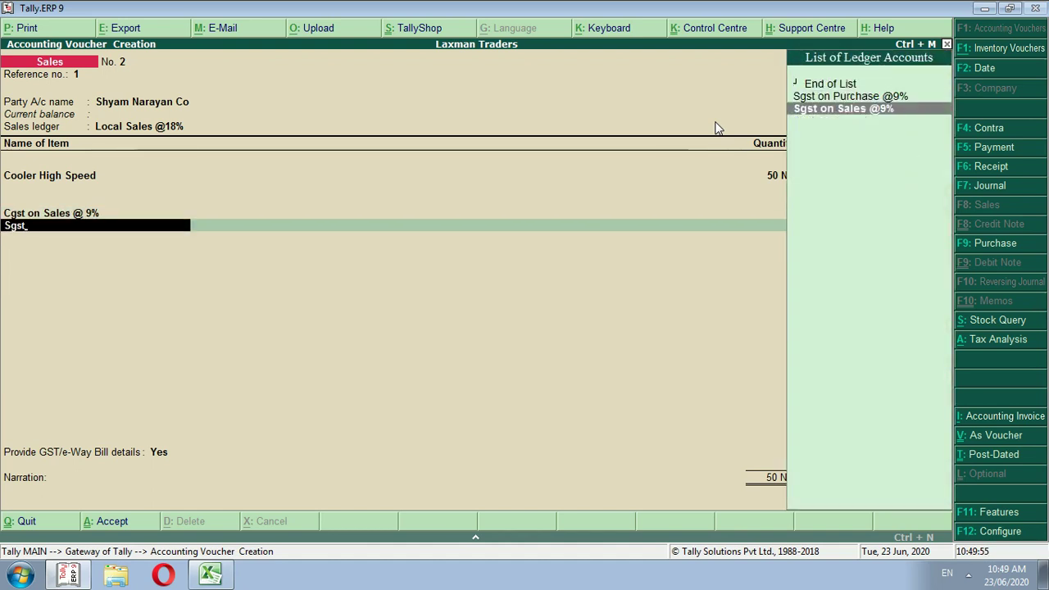
key("Return")
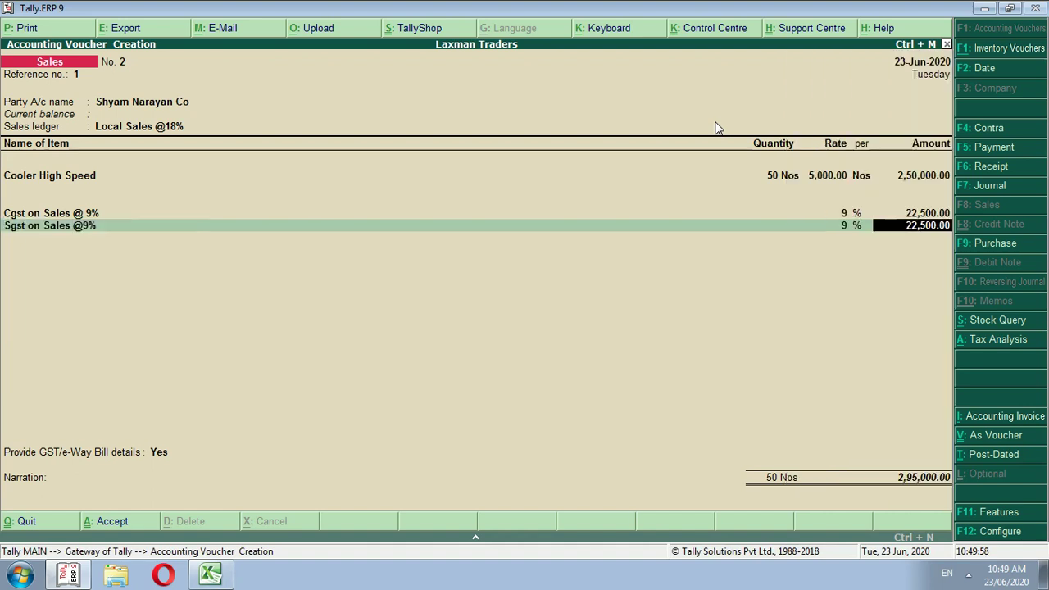
key("Return")
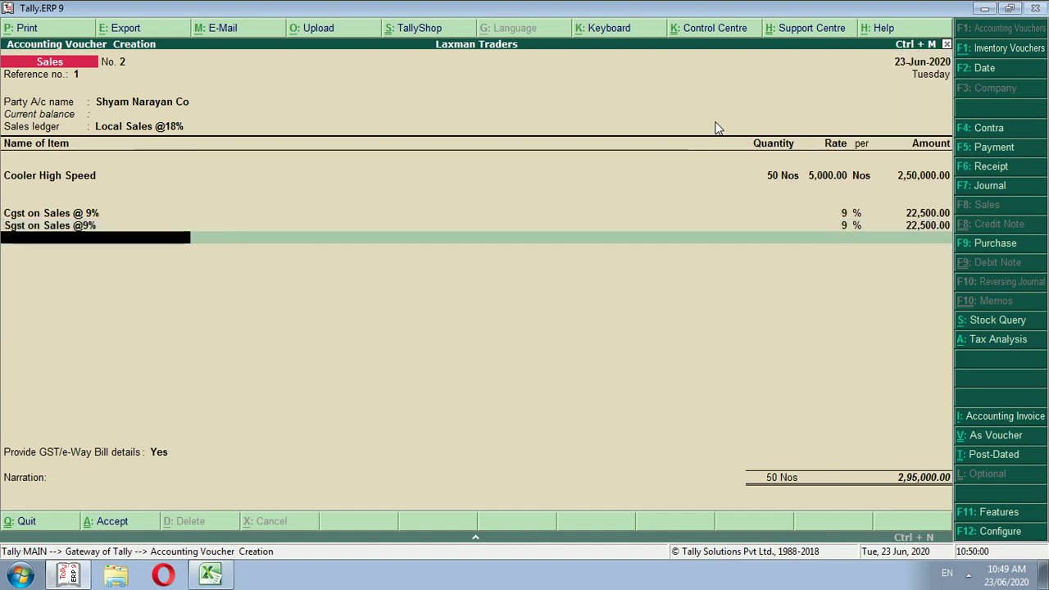
End the tax ledger list and set Provide GST/e-Way Bill details to No.
key("Return")
key("Up")
key("Return")
Enter "Being cooler Sold" as the sales voucher's narration.
type("Being ")
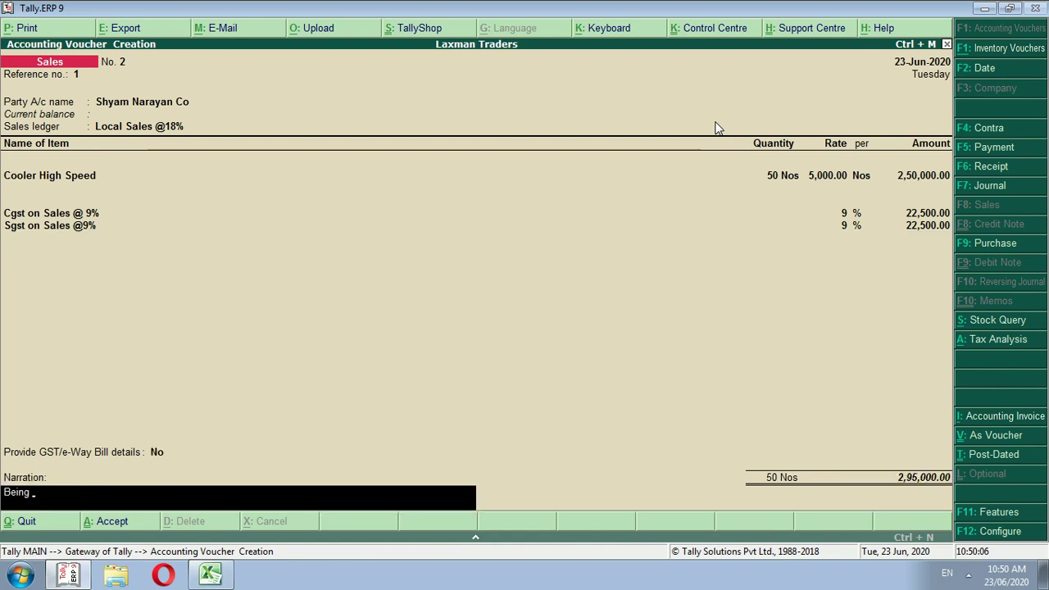
type("cooler Sole")
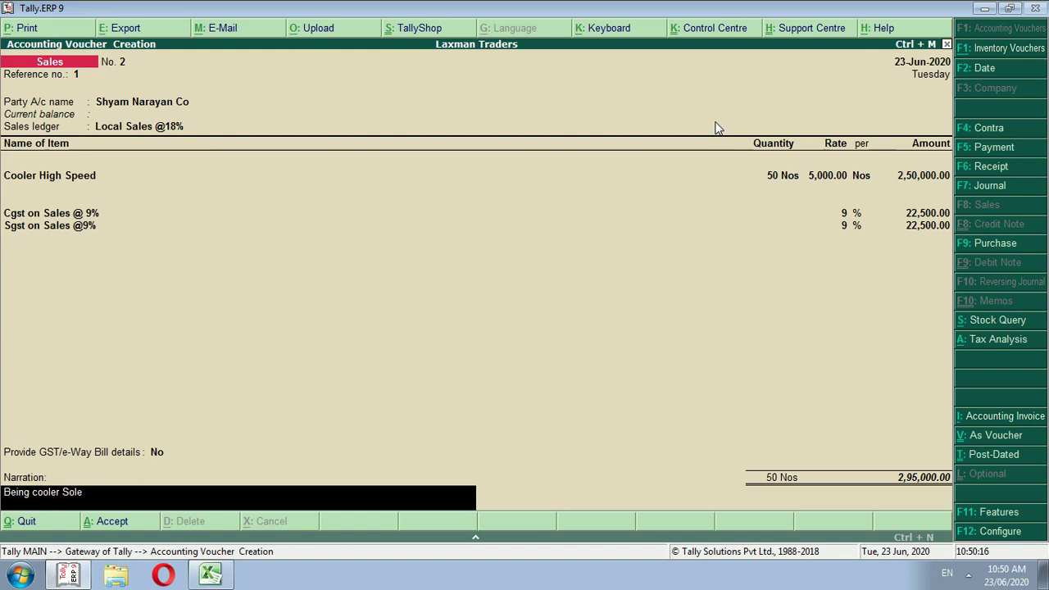
key("BackSpace")
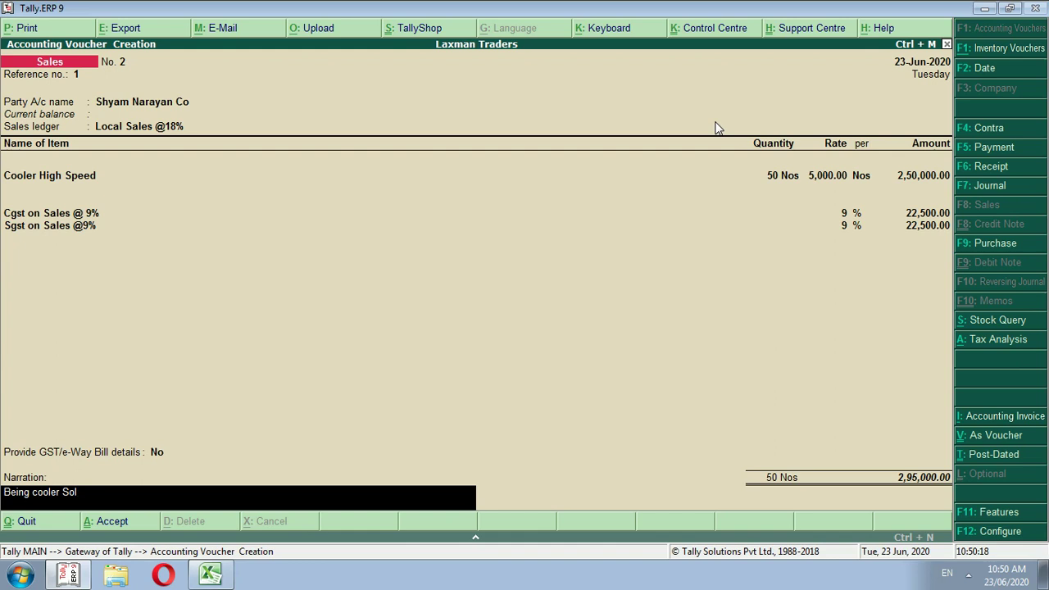
key("BackSpace")
key("BackSpace")
key("BackSpace")
type("Sold")
key("Return")
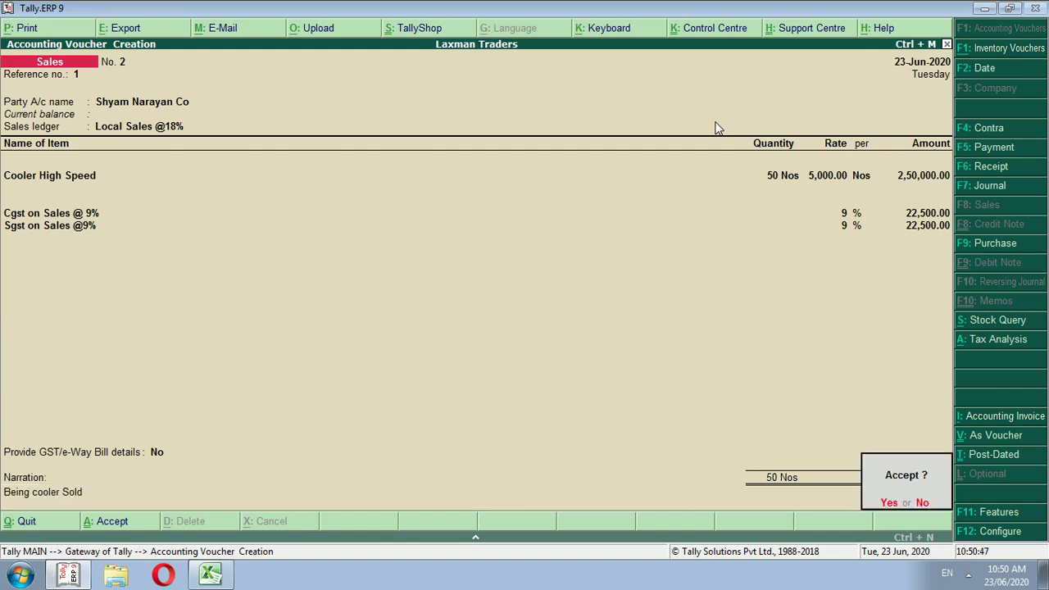
Save the sales voucher and leave voucher entry for the Gateway of Tally.
key("Return")
key("Escape")
key("Return")
key("Escape")
key("Escape")
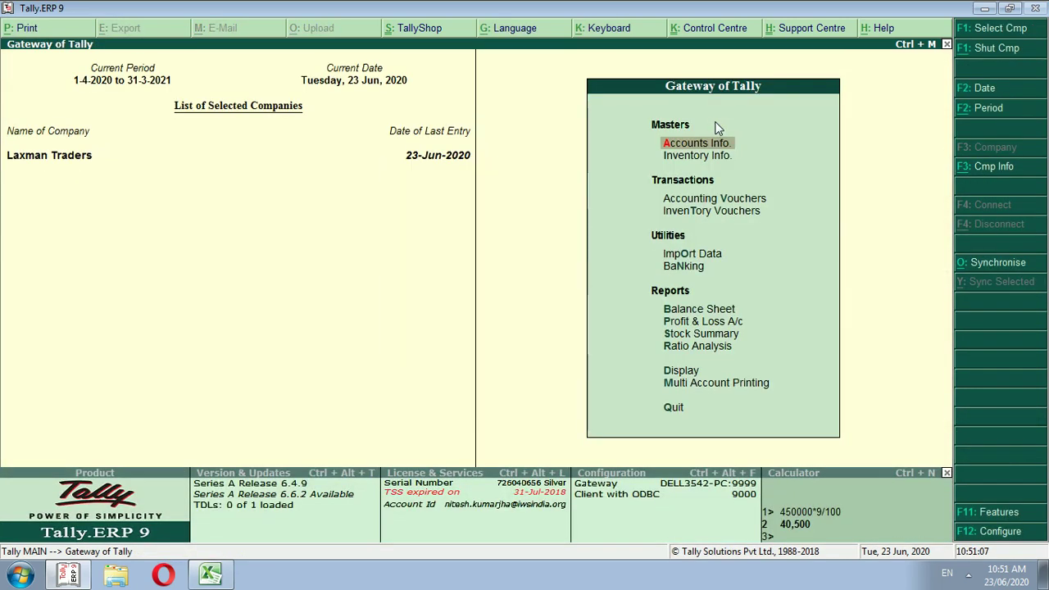
Display the Day Book and look through its sales and purchase voucher entries.
key("Return")
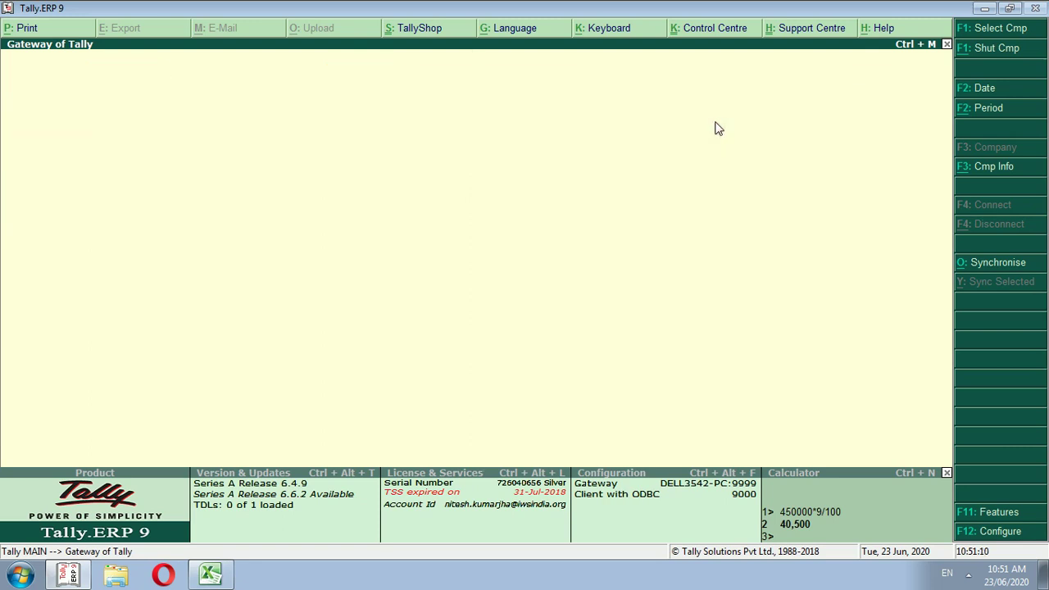
key("Down")
key("Down")
key("Down")
key("Return")
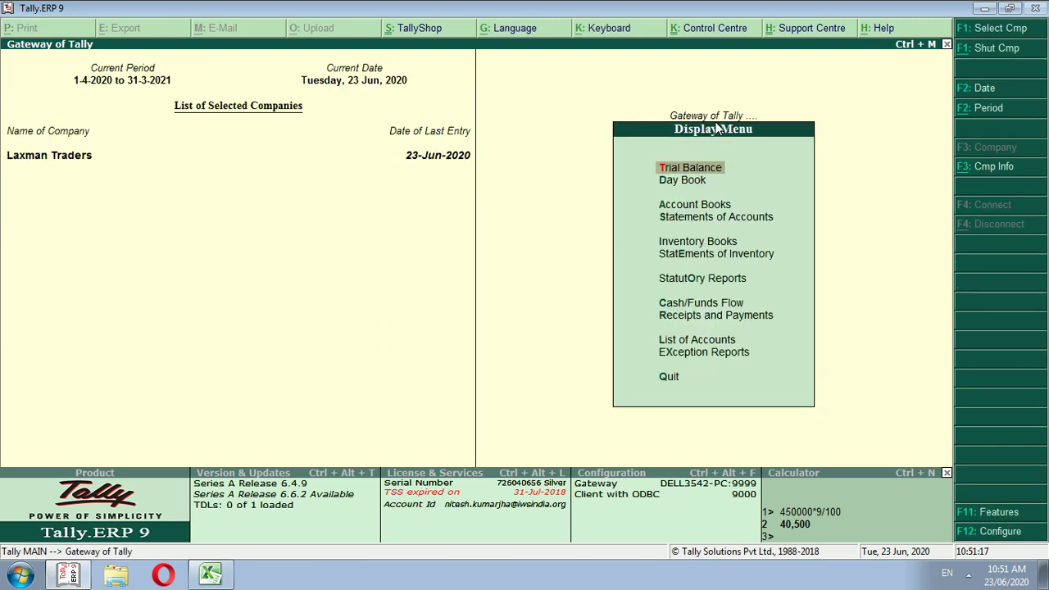
key("Down")
key("Down")
key("Up")
key("Return")
key("Down")
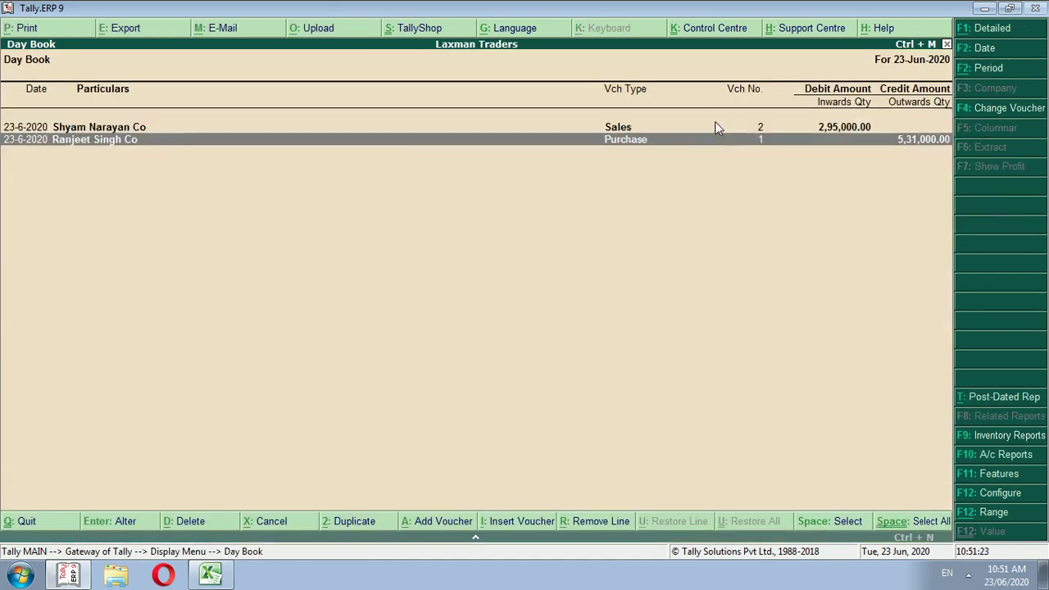
key("Up")
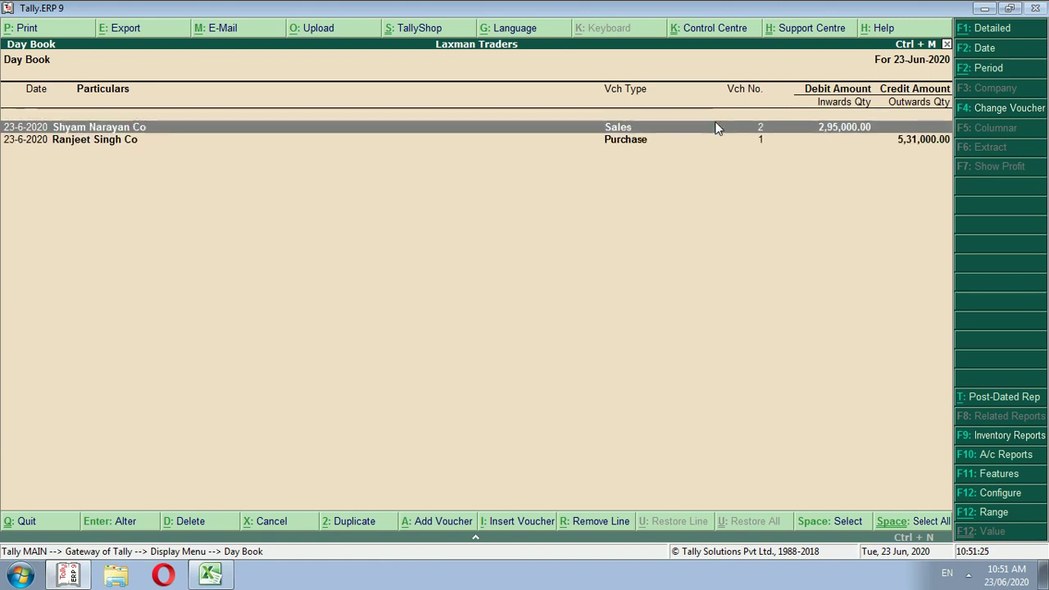
key("Down")
key("Up")
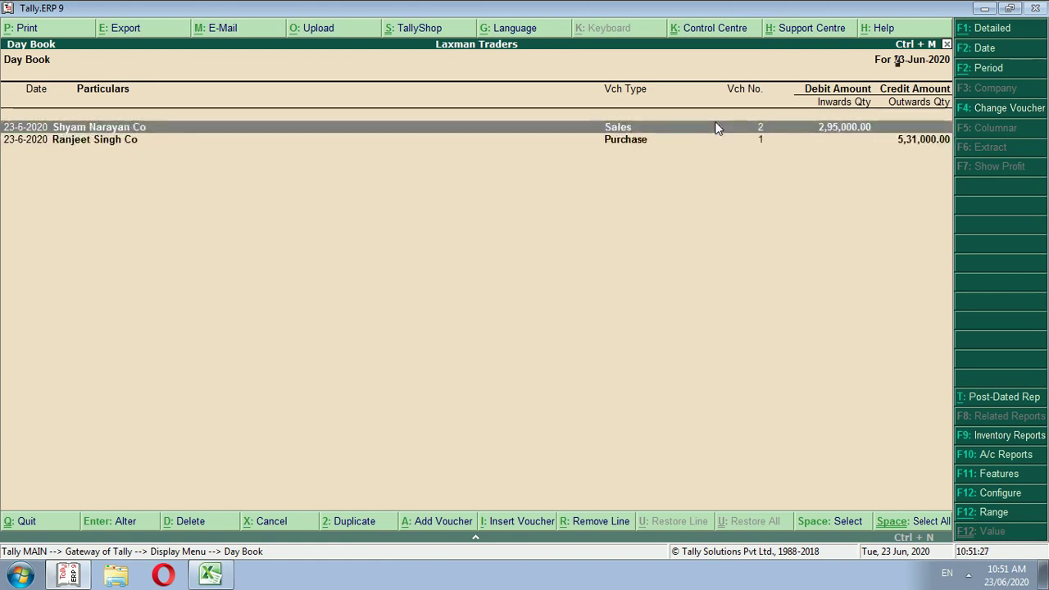
Examine the sales voucher's tax analysis with the tax breakdown for Cooler High Speed, and close the voucher without changes.
key("Return")
key("alt+a")
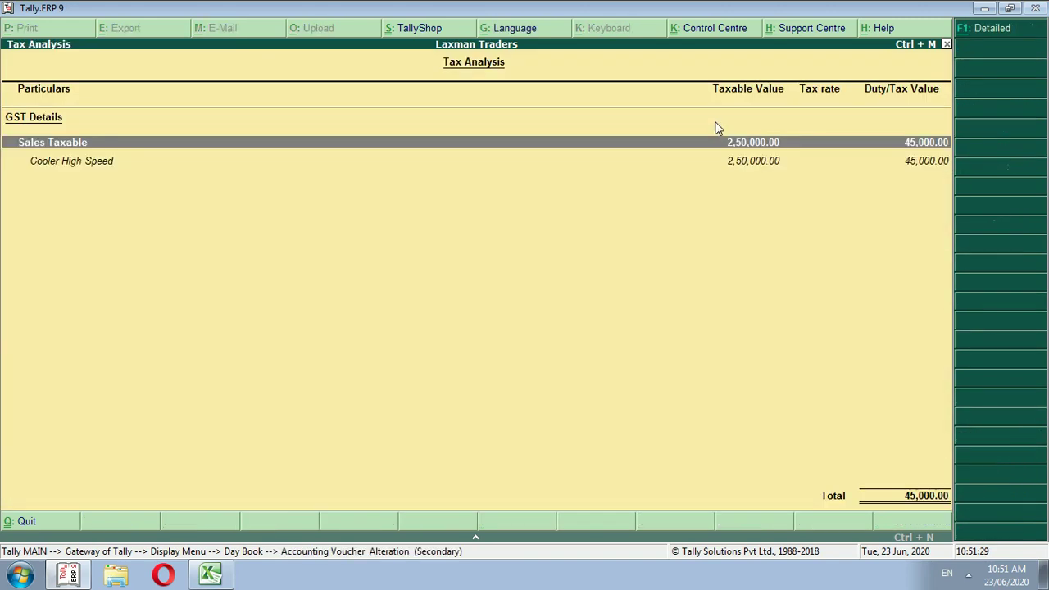
key("Escape")
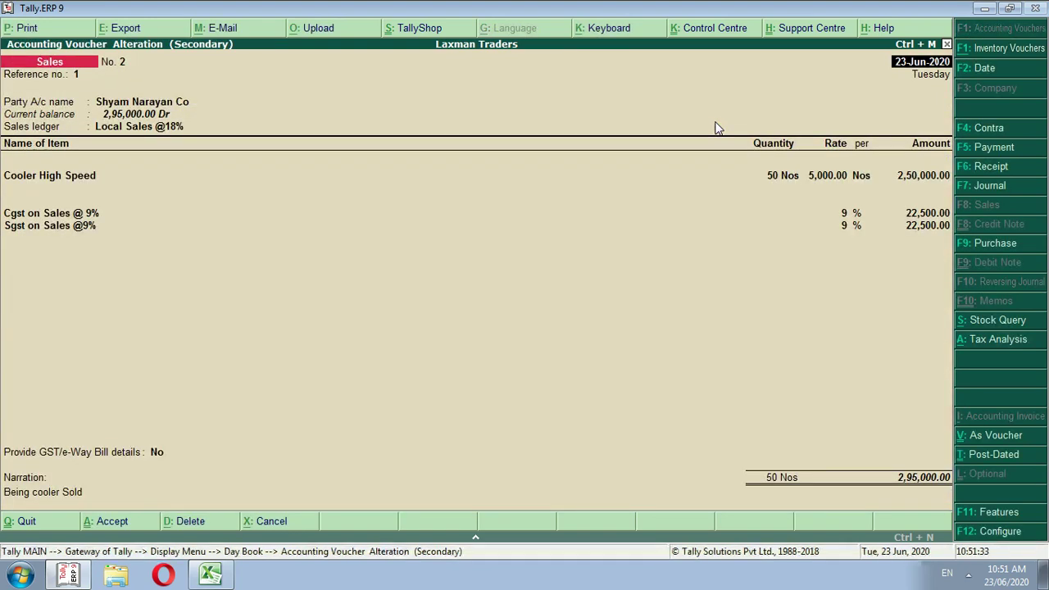
key("alt+a")
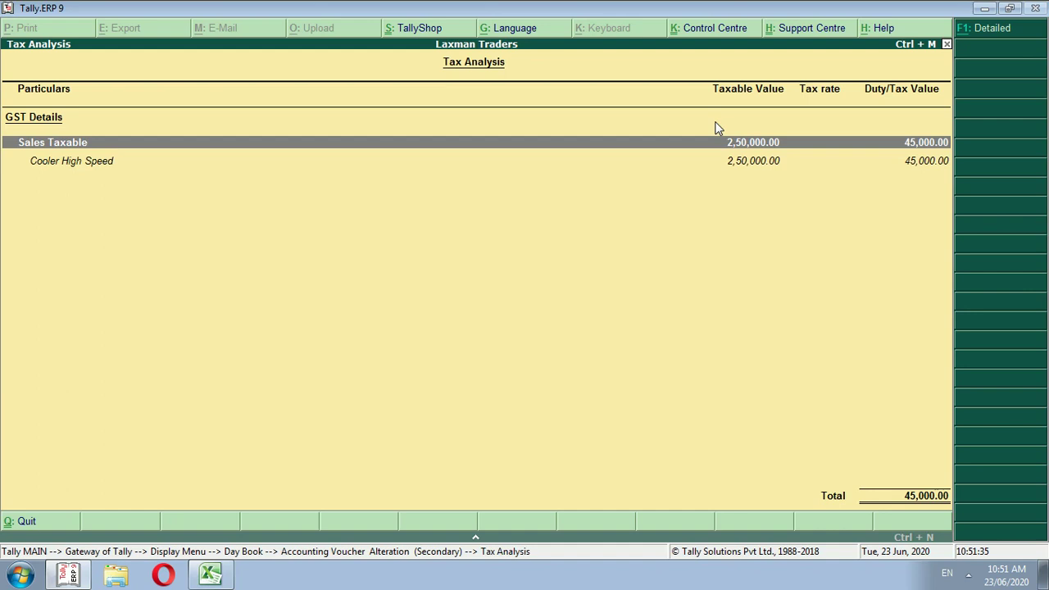
key("Down")
key("Return")
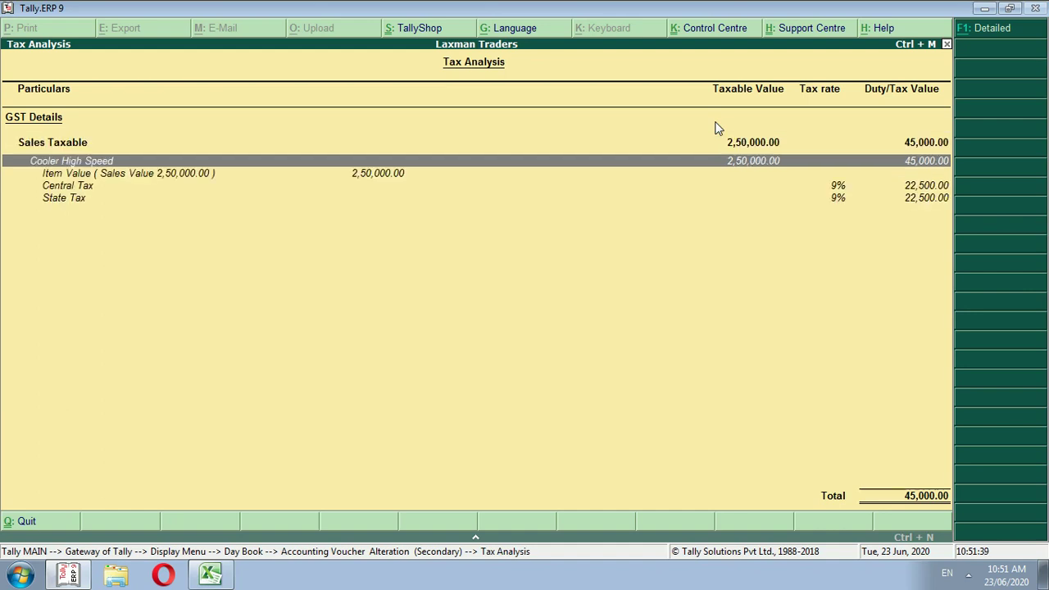
key("Escape")
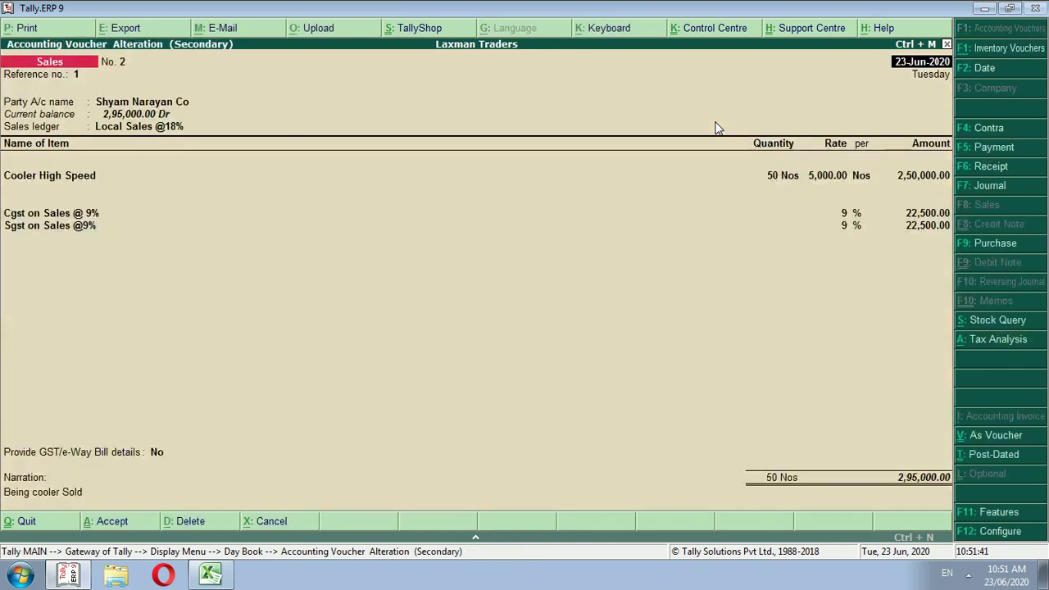
key("Escape")
key("Return")
Examine the purchase voucher's tax analysis with the tax breakdown for Cooler High Speed, and leave the Day Book.
key("Down")
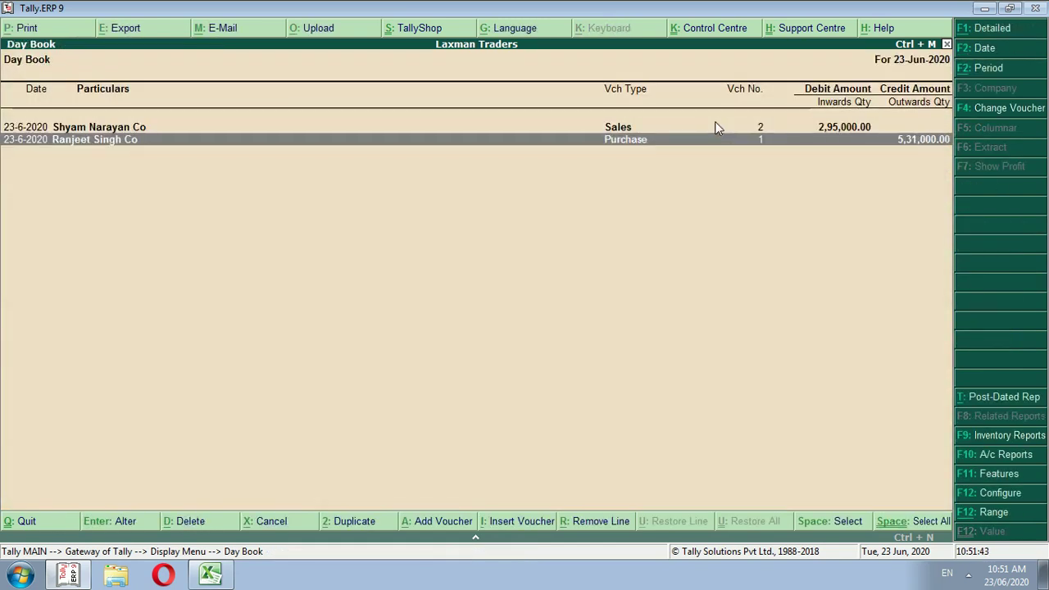
key("Return")
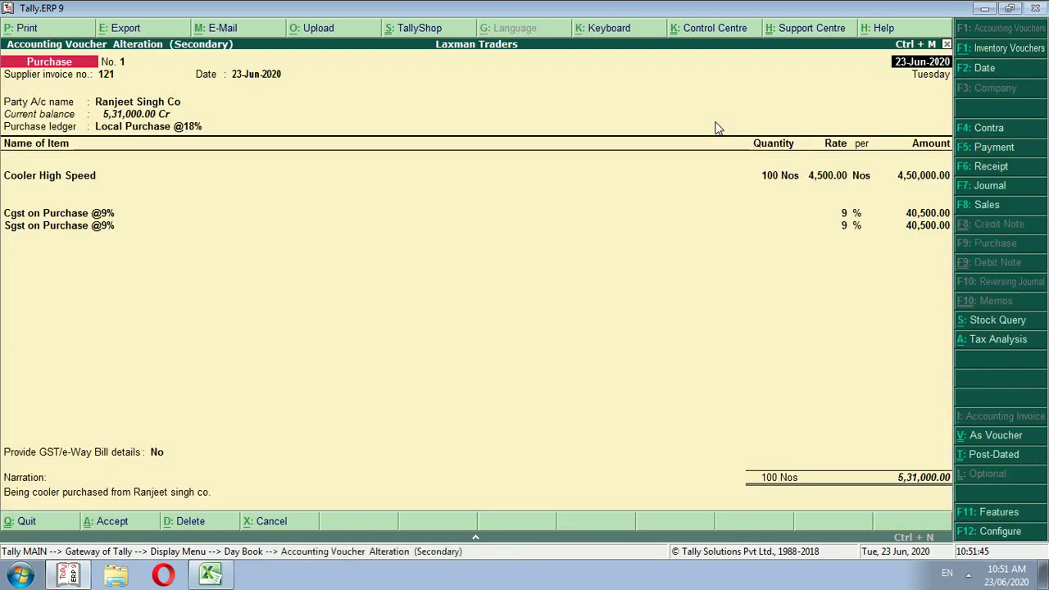
key("alt+a")
key("Down")
key("Return")
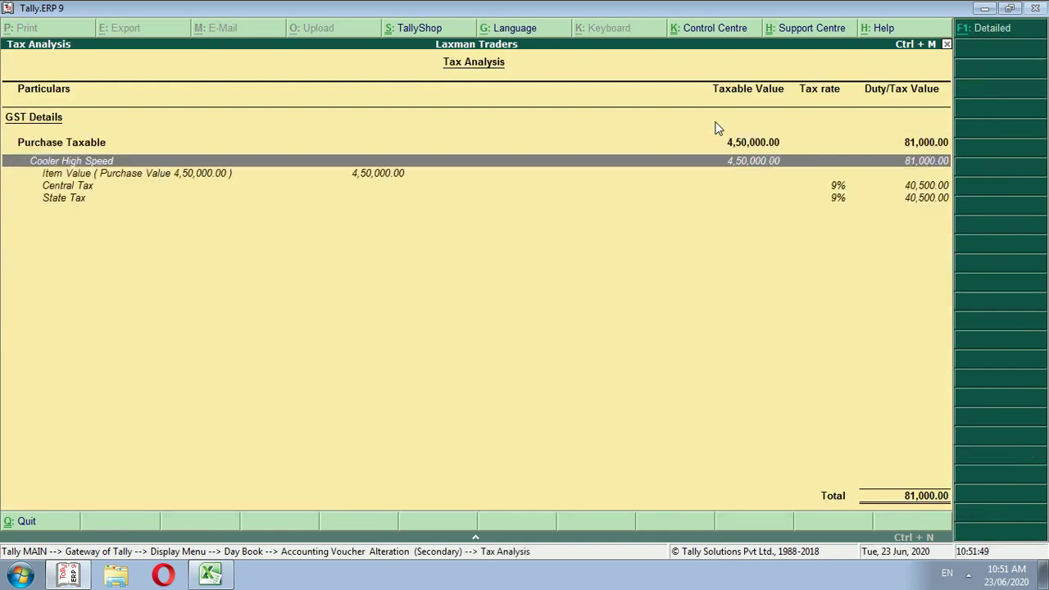
key("Escape")
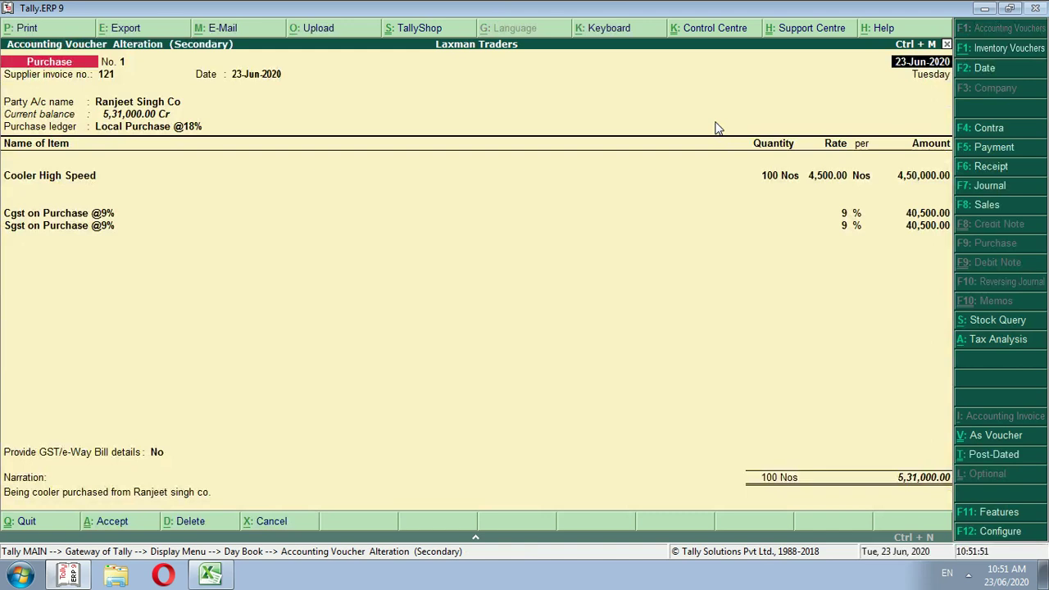
key("Escape")
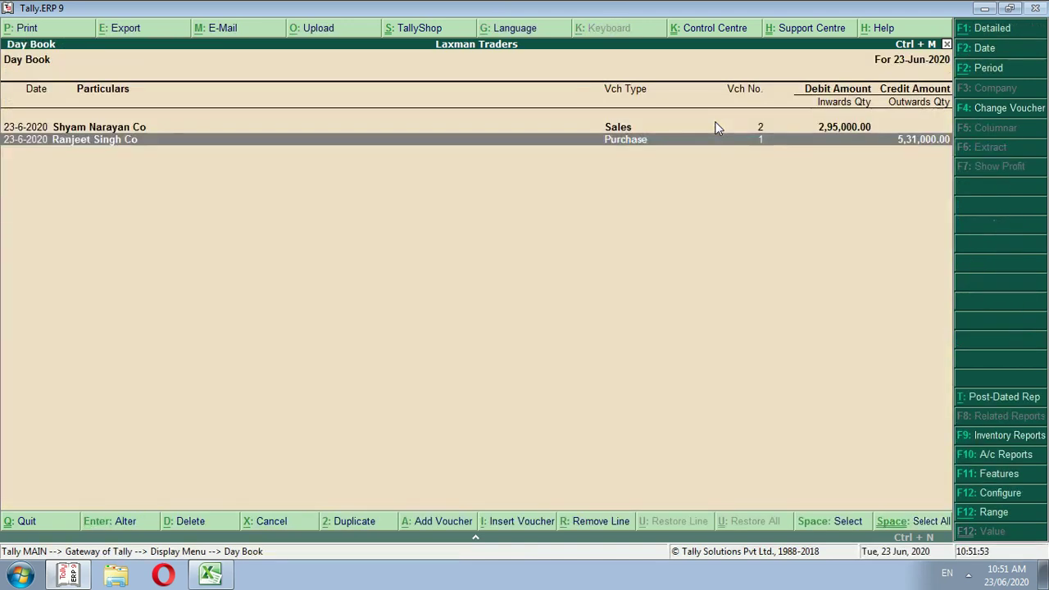
key("Escape")
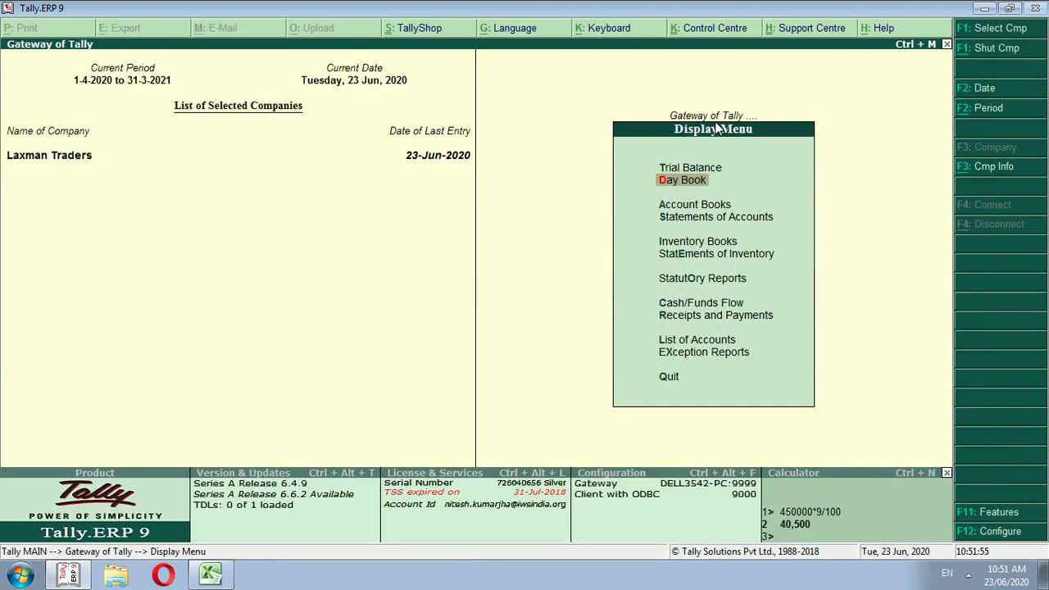